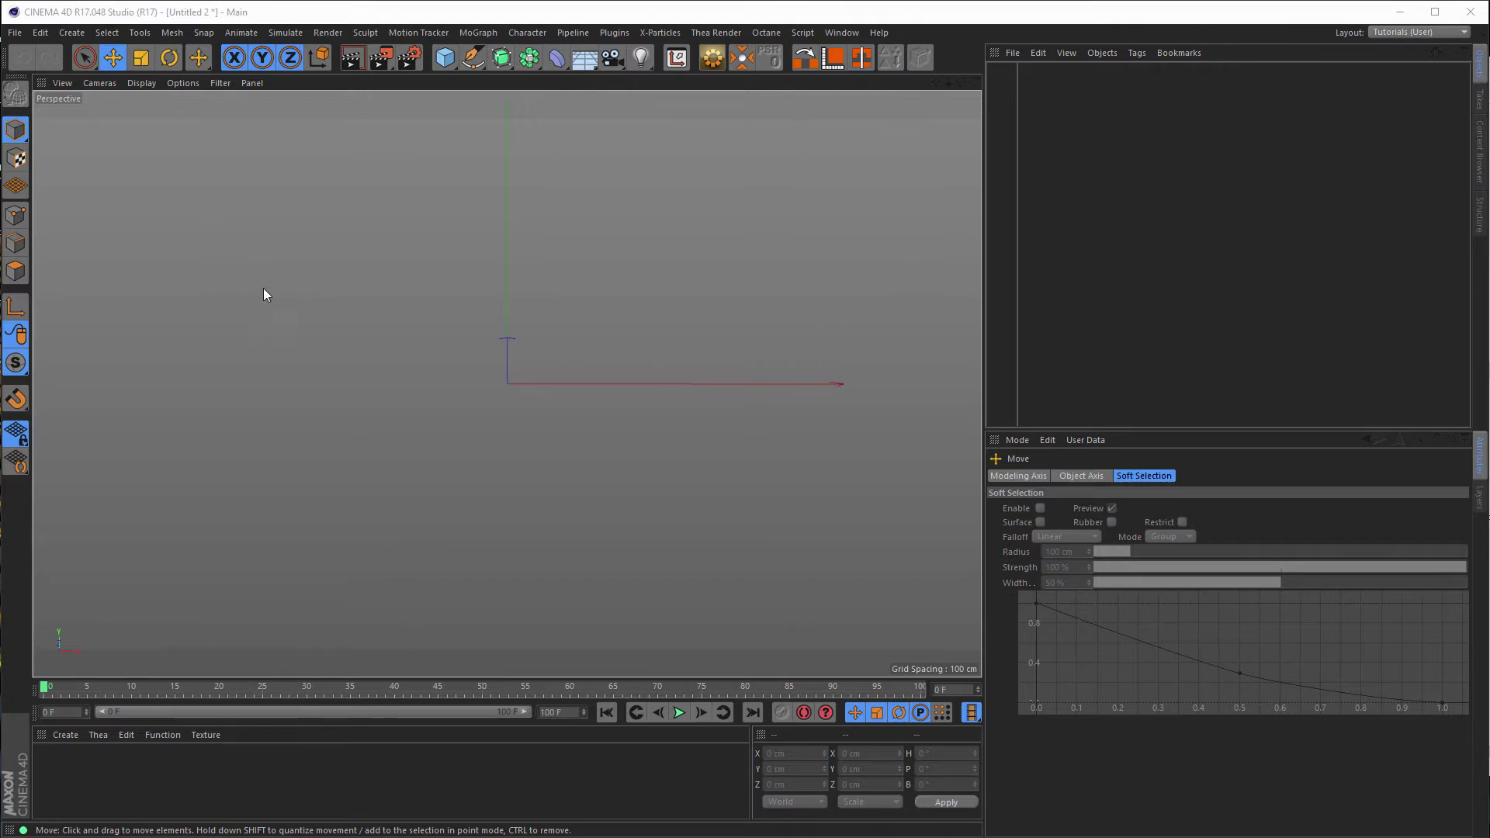
Step: Change the Renderer in My Render Setting from Physical to Thea Render and review Thea's General options
{"action": "left_click", "coordinate": [410, 59]}
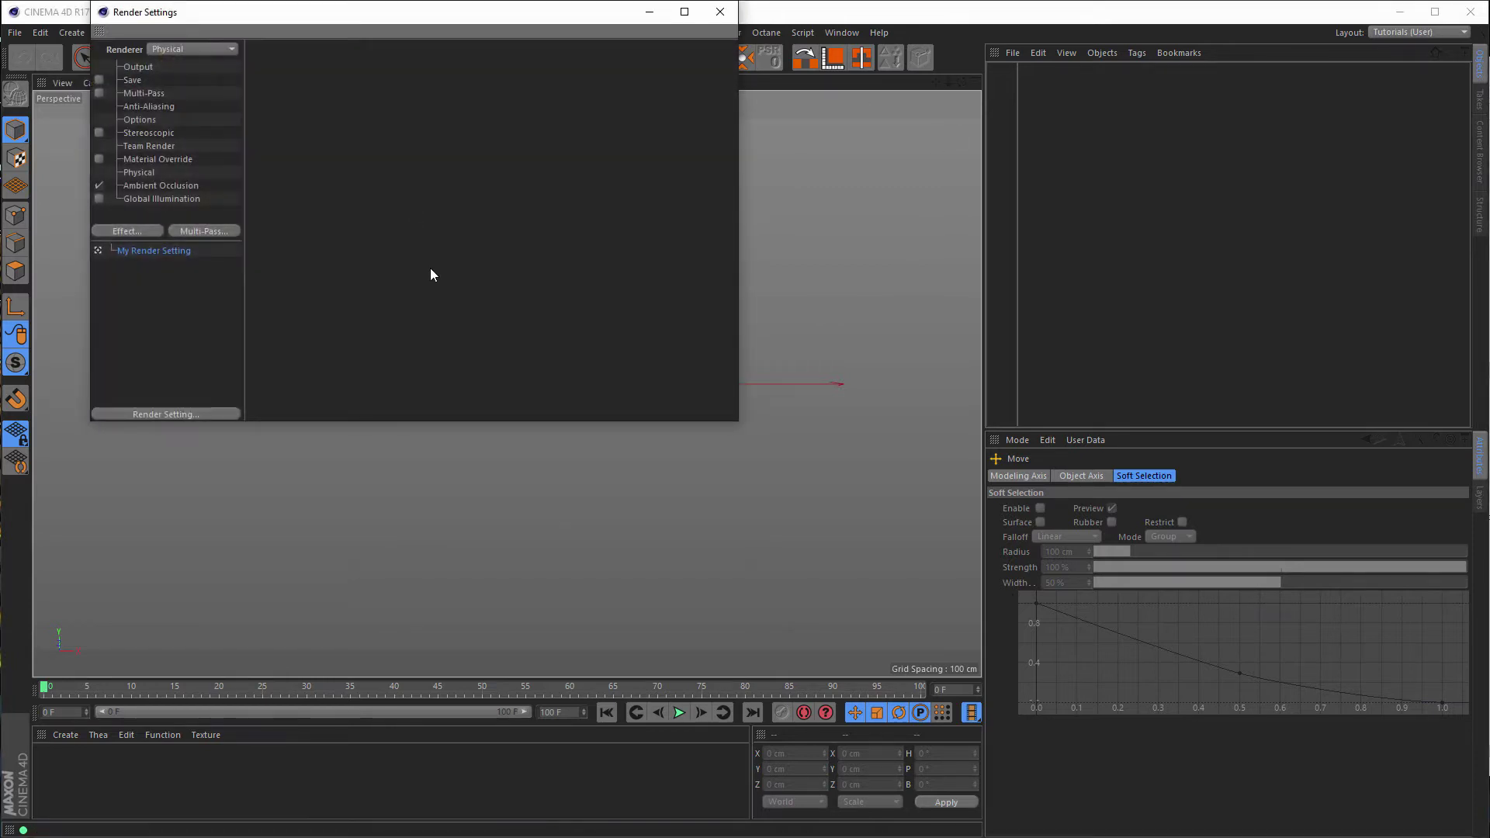
{"action": "left_click", "coordinate": [201, 46]}
{"action": "left_click", "coordinate": [164, 174]}
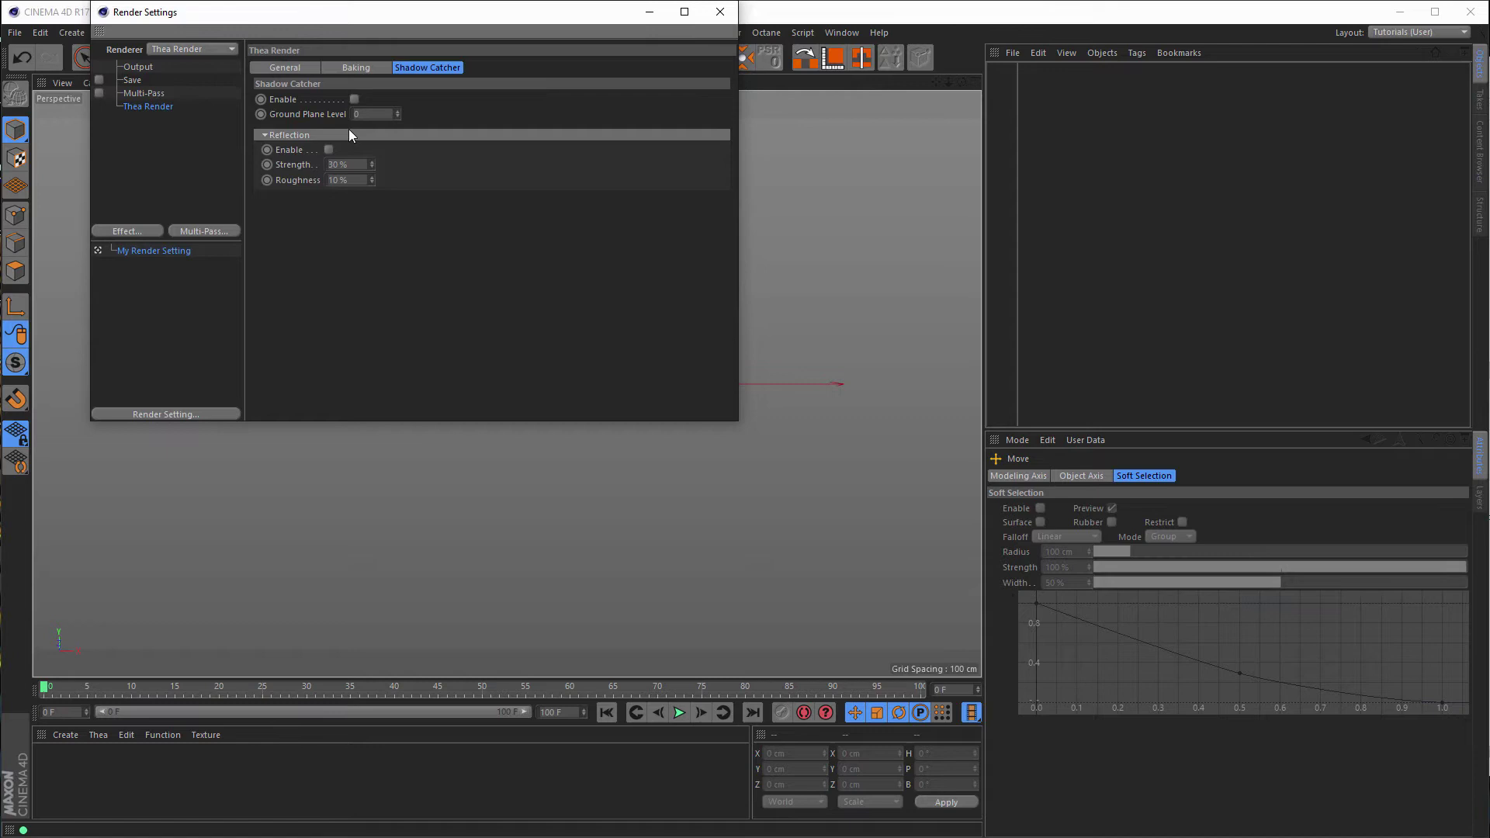
{"action": "left_click", "coordinate": [285, 67]}
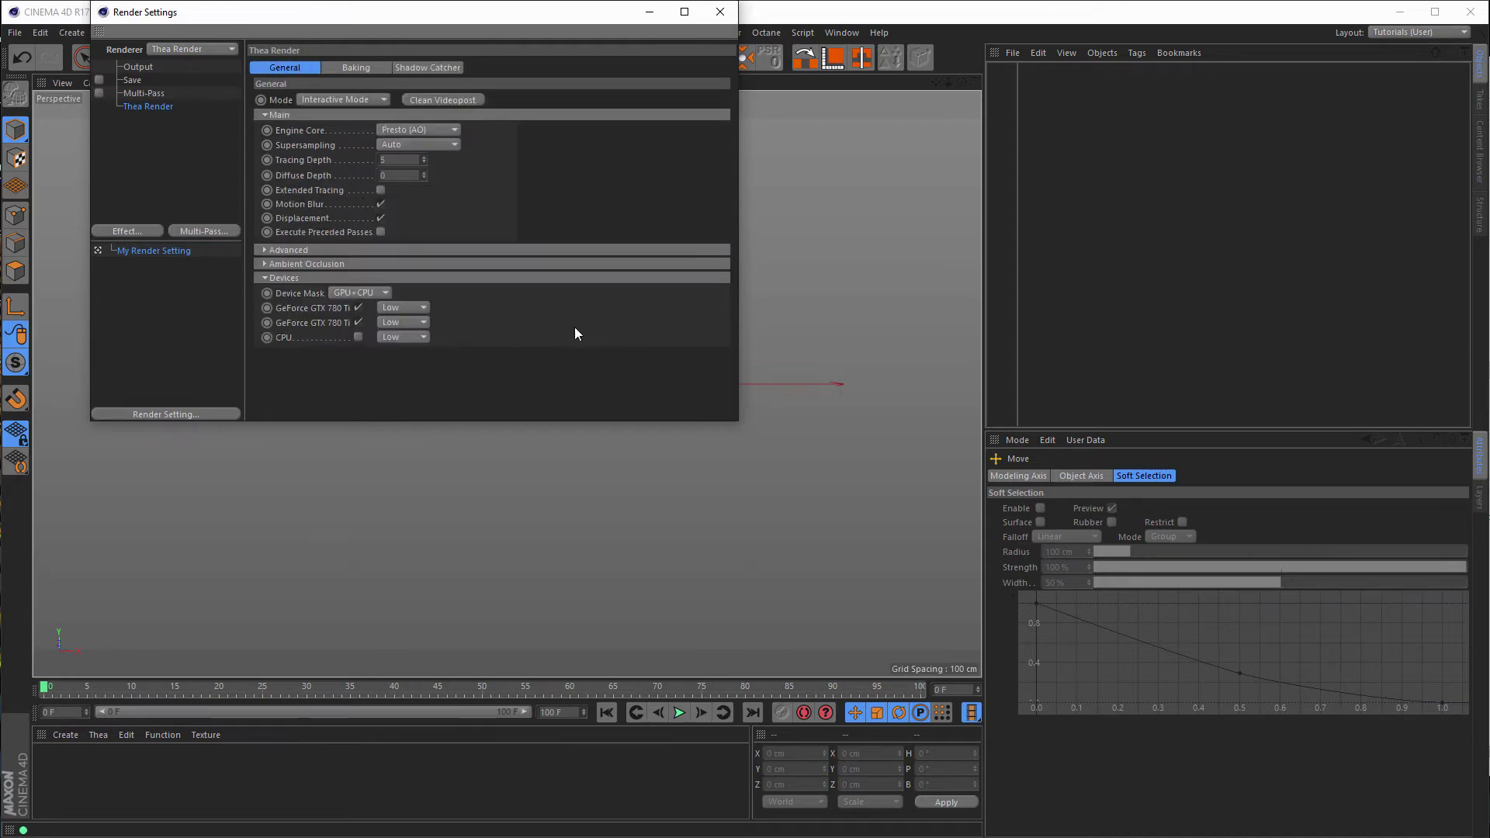
{"action": "left_click", "coordinate": [720, 14]}
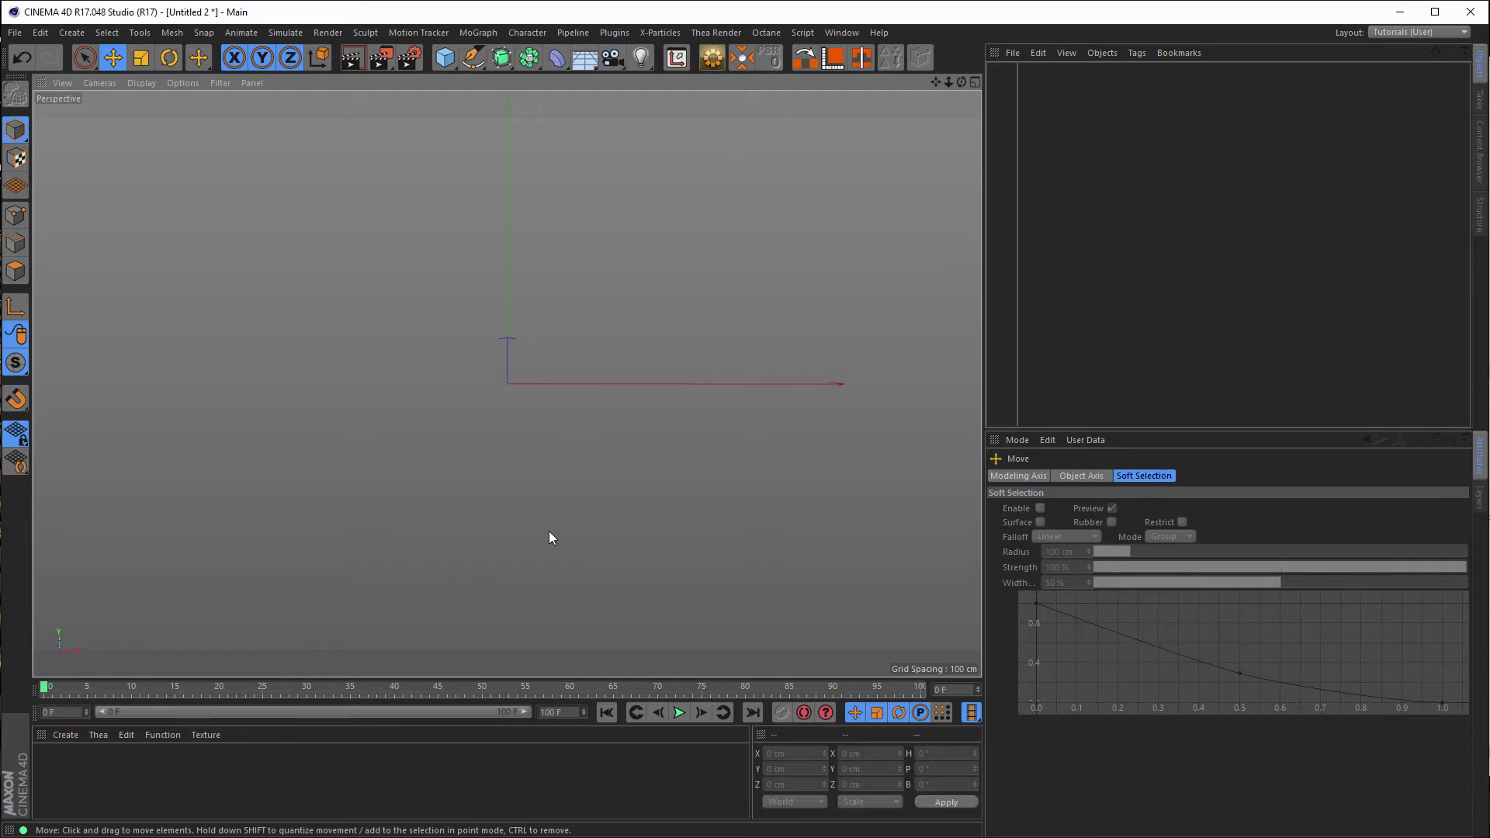
Step: Add a Sky object from the Floor flyout and attach a Thea Render Tags > Thea Sky tag
{"action": "left_click", "coordinate": [586, 60]}
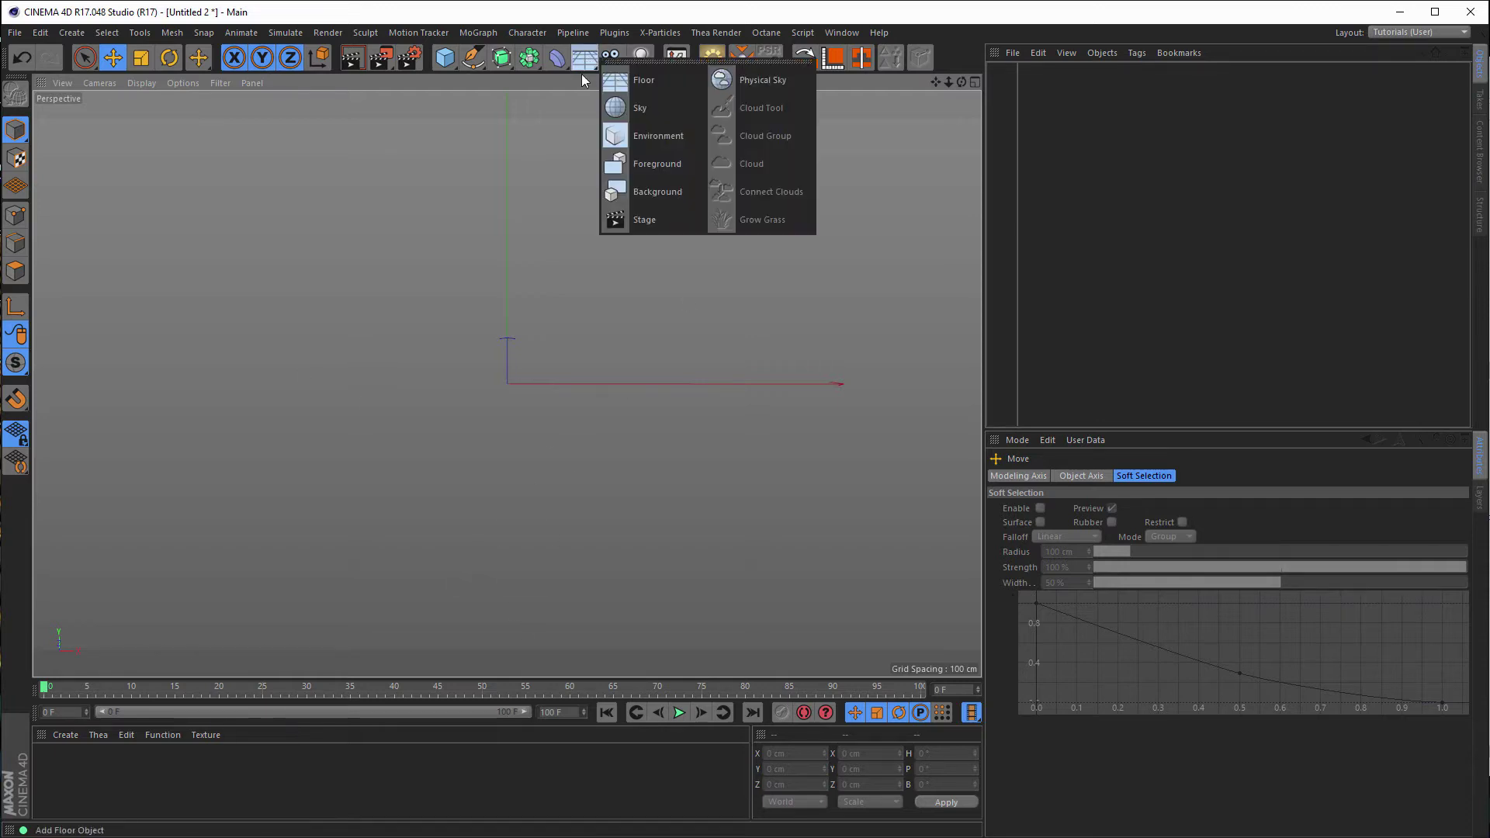
{"action": "left_click", "coordinate": [659, 106]}
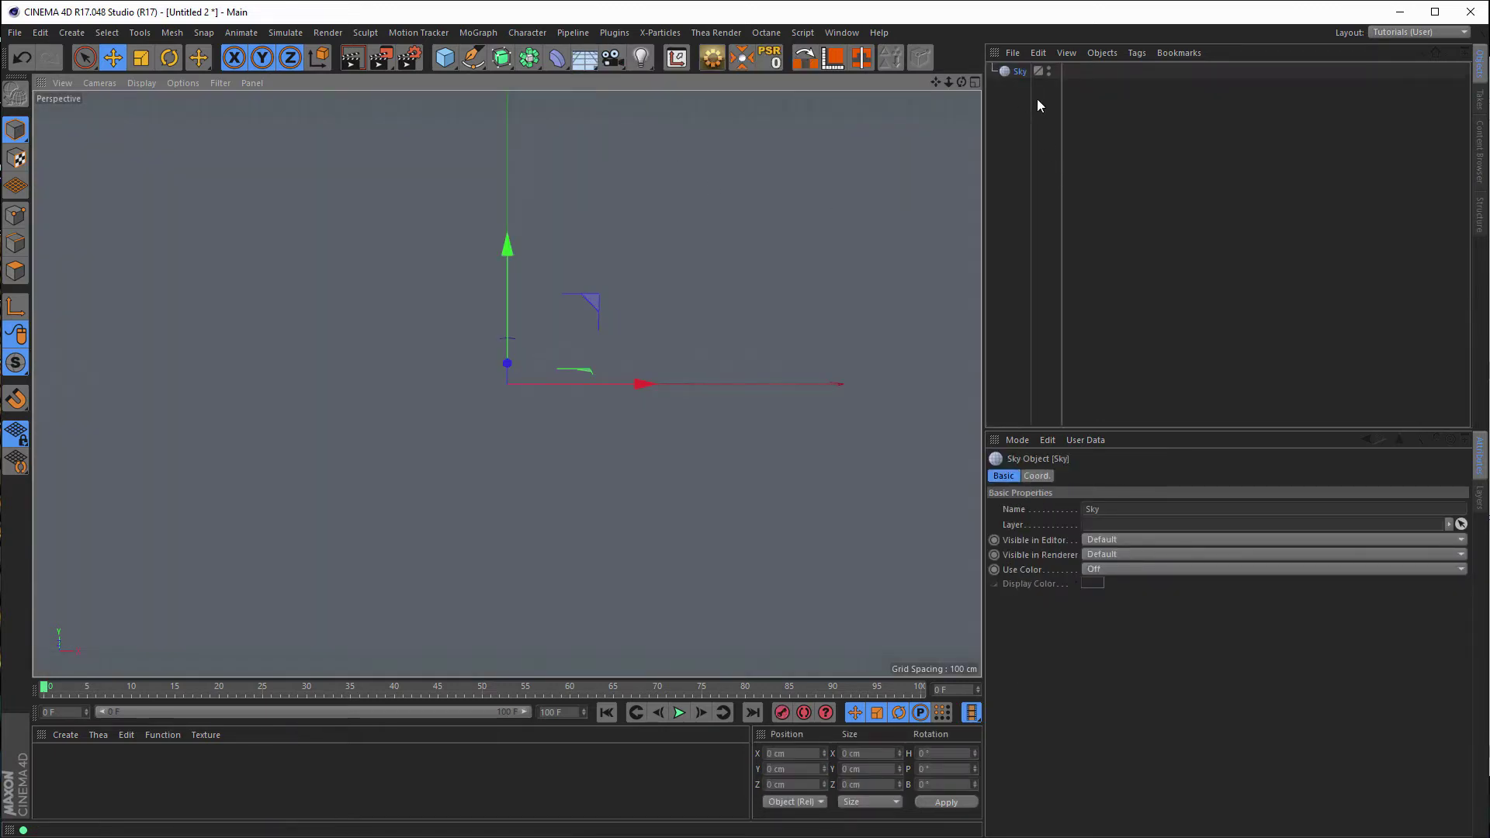
{"action": "right_click", "coordinate": [1021, 72]}
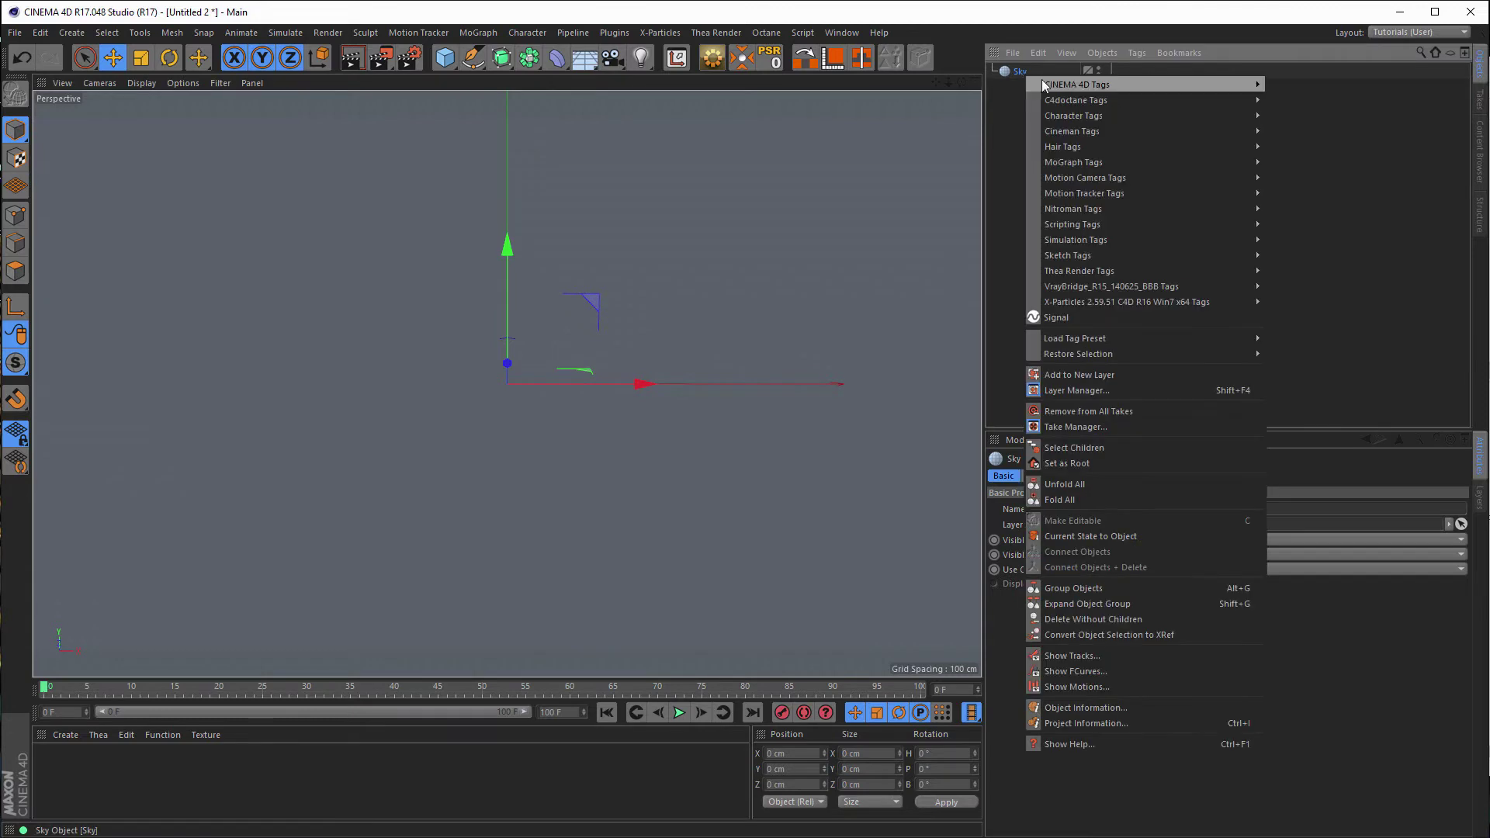
{"action": "mouse_move", "coordinate": [1174, 287]}
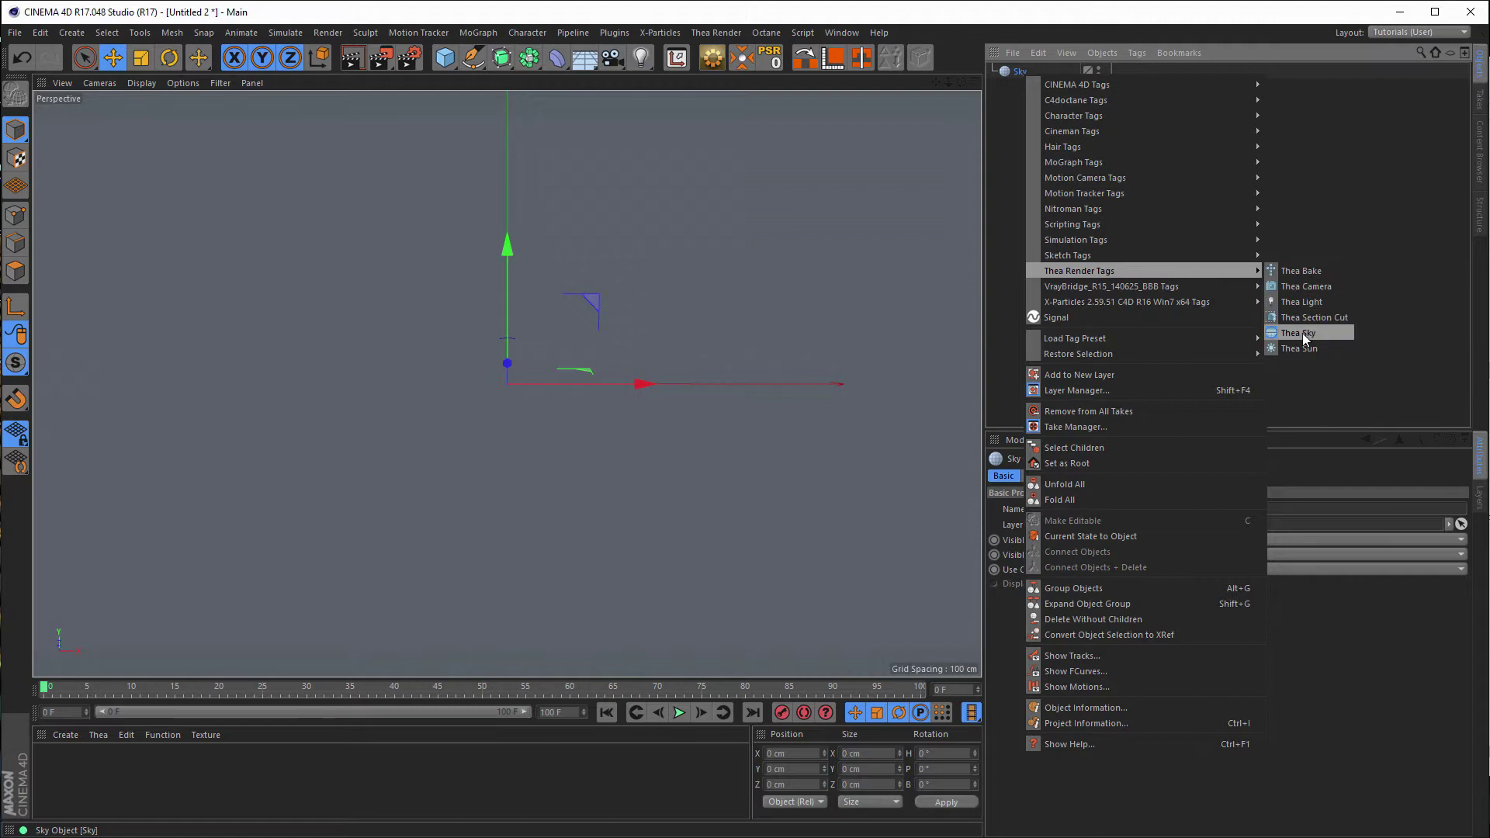
{"action": "left_click", "coordinate": [1302, 333]}
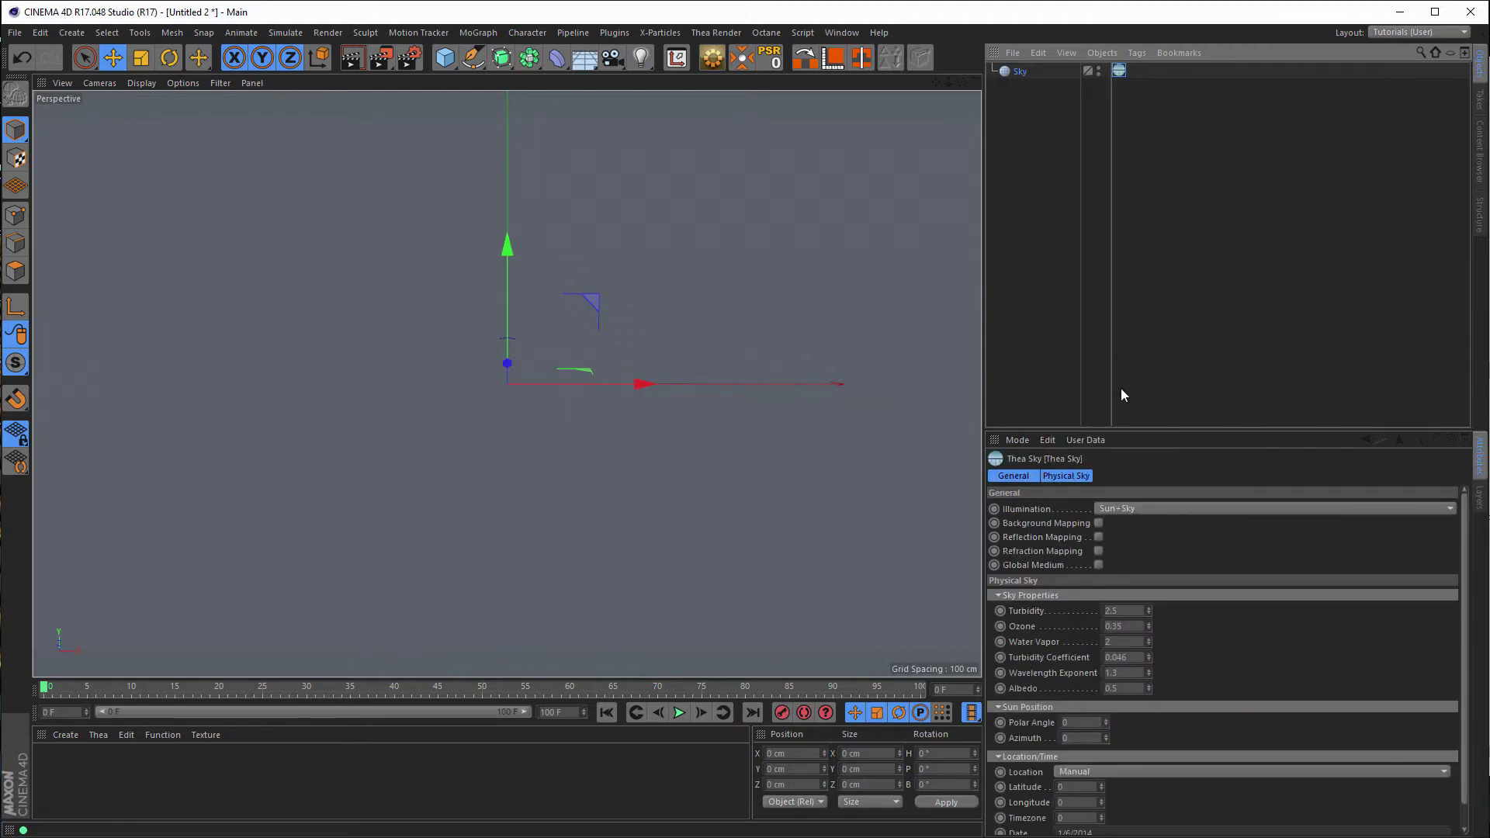
Step: Set the Thea Sky tag's Illumination to IBL with Background Mapping and Reflection Mapping ticked
{"action": "left_click", "coordinate": [1138, 506]}
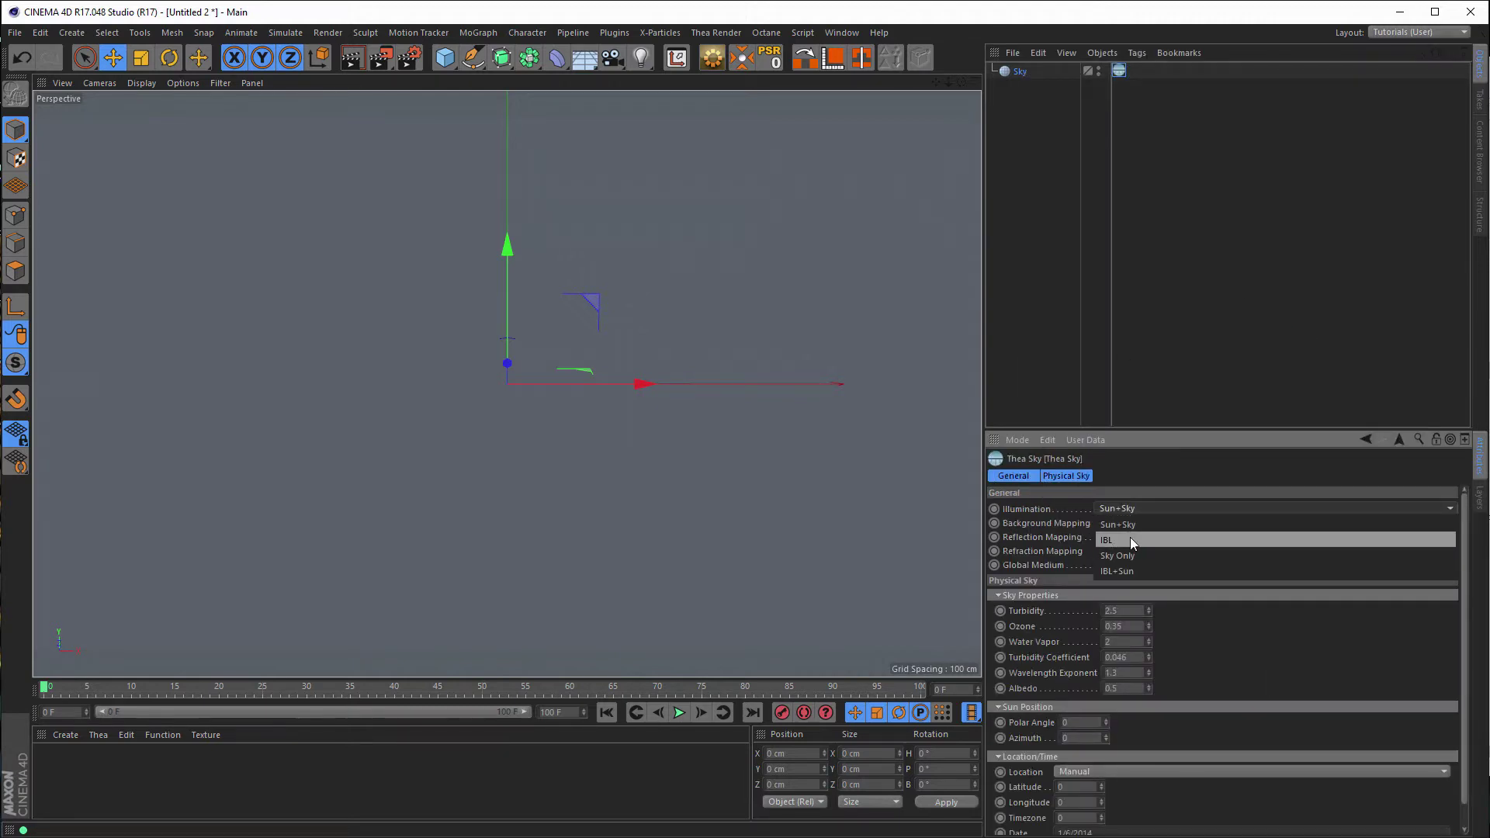
{"action": "left_click", "coordinate": [1130, 536]}
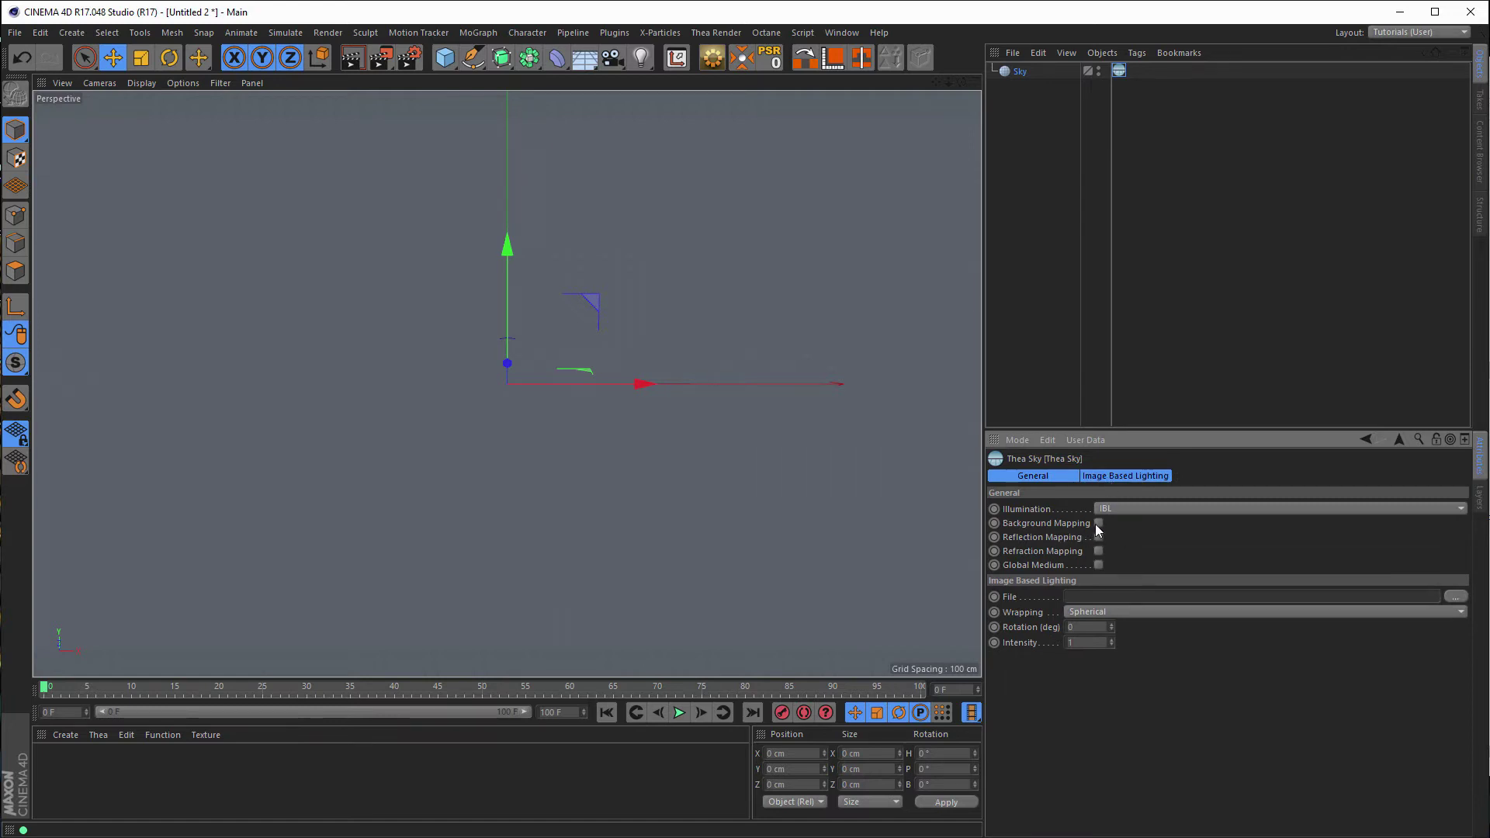
{"action": "left_click", "coordinate": [1098, 523]}
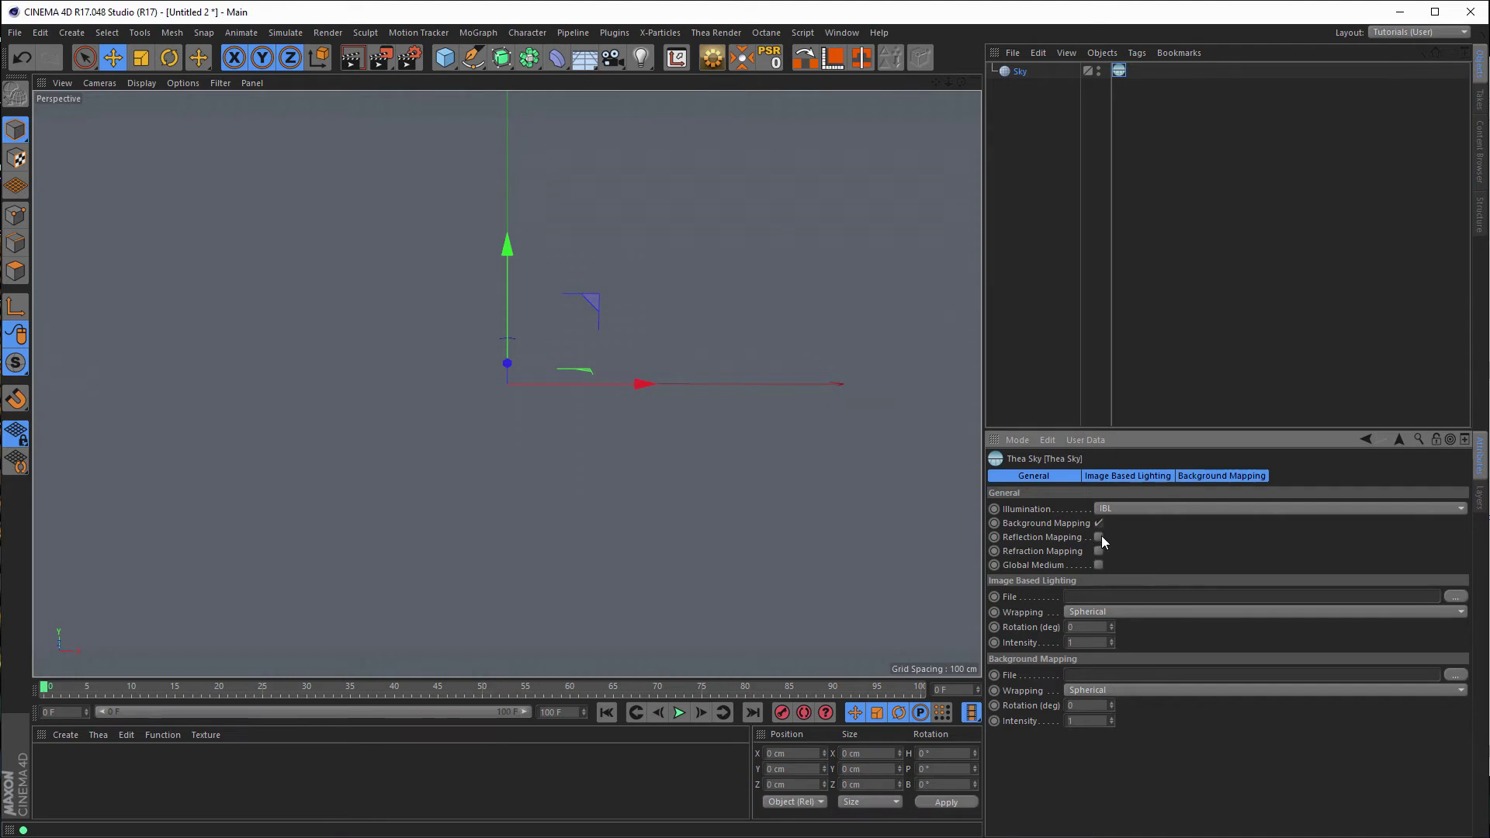
{"action": "left_click", "coordinate": [1099, 537]}
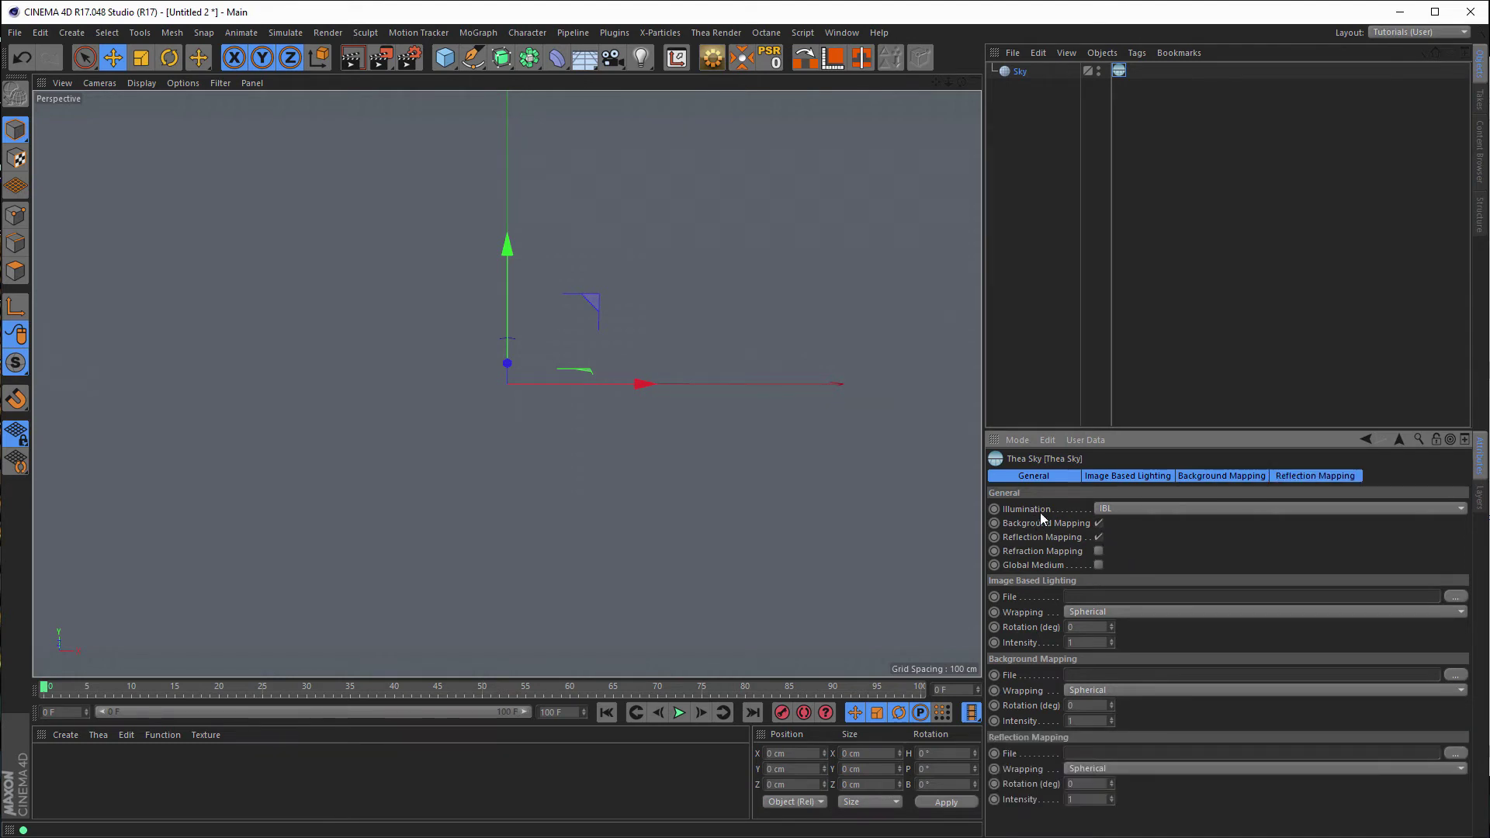
{"action": "left_click", "coordinate": [1110, 476]}
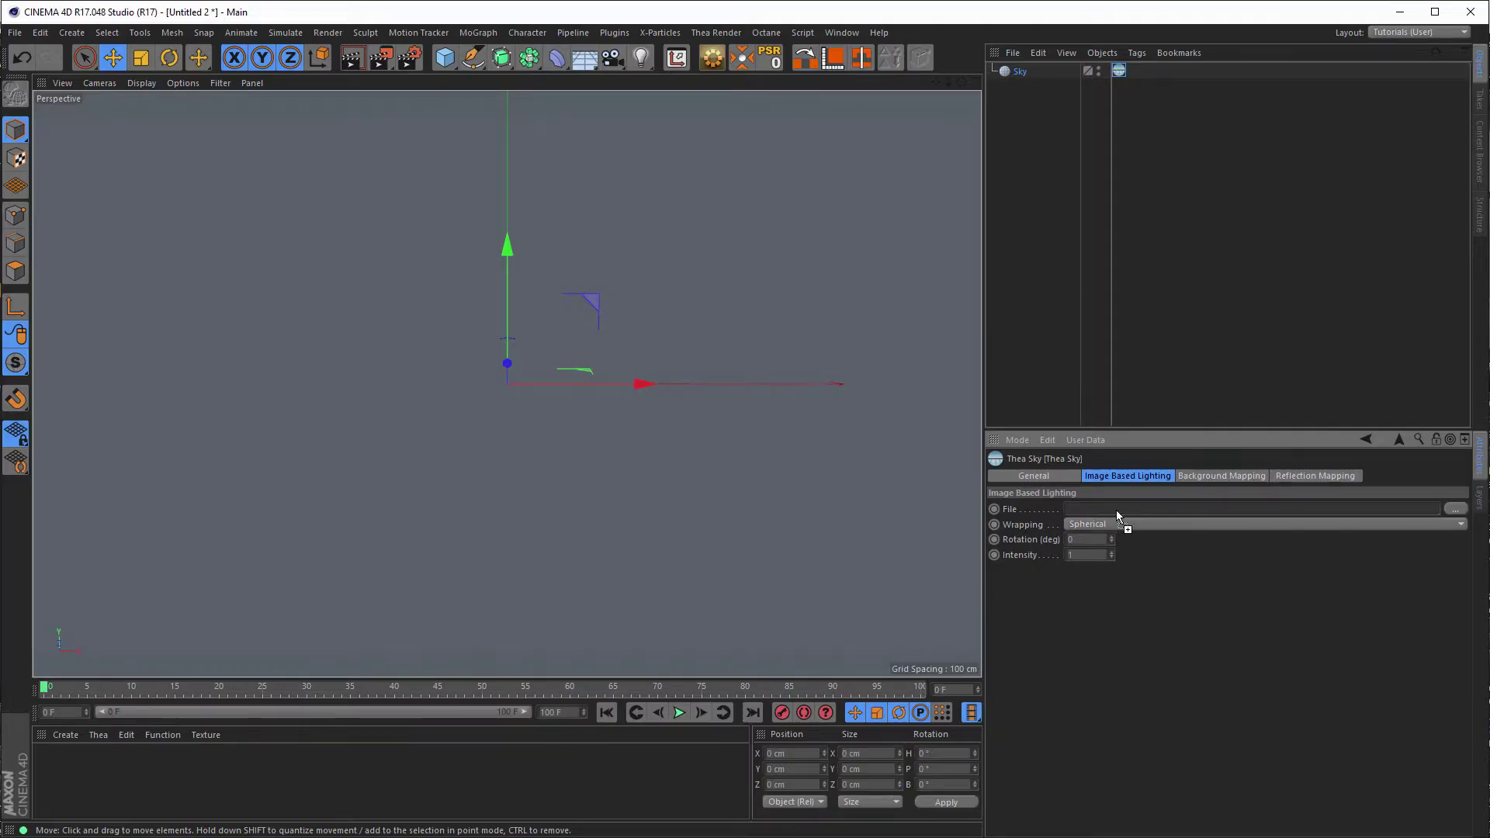
Step: Load old_factory_stock_087 into the IBL File field and bring up Render Settings' Output page
{"action": "left_click_drag", "start_coordinate": [1116, 510], "coordinate": [1116, 510]}
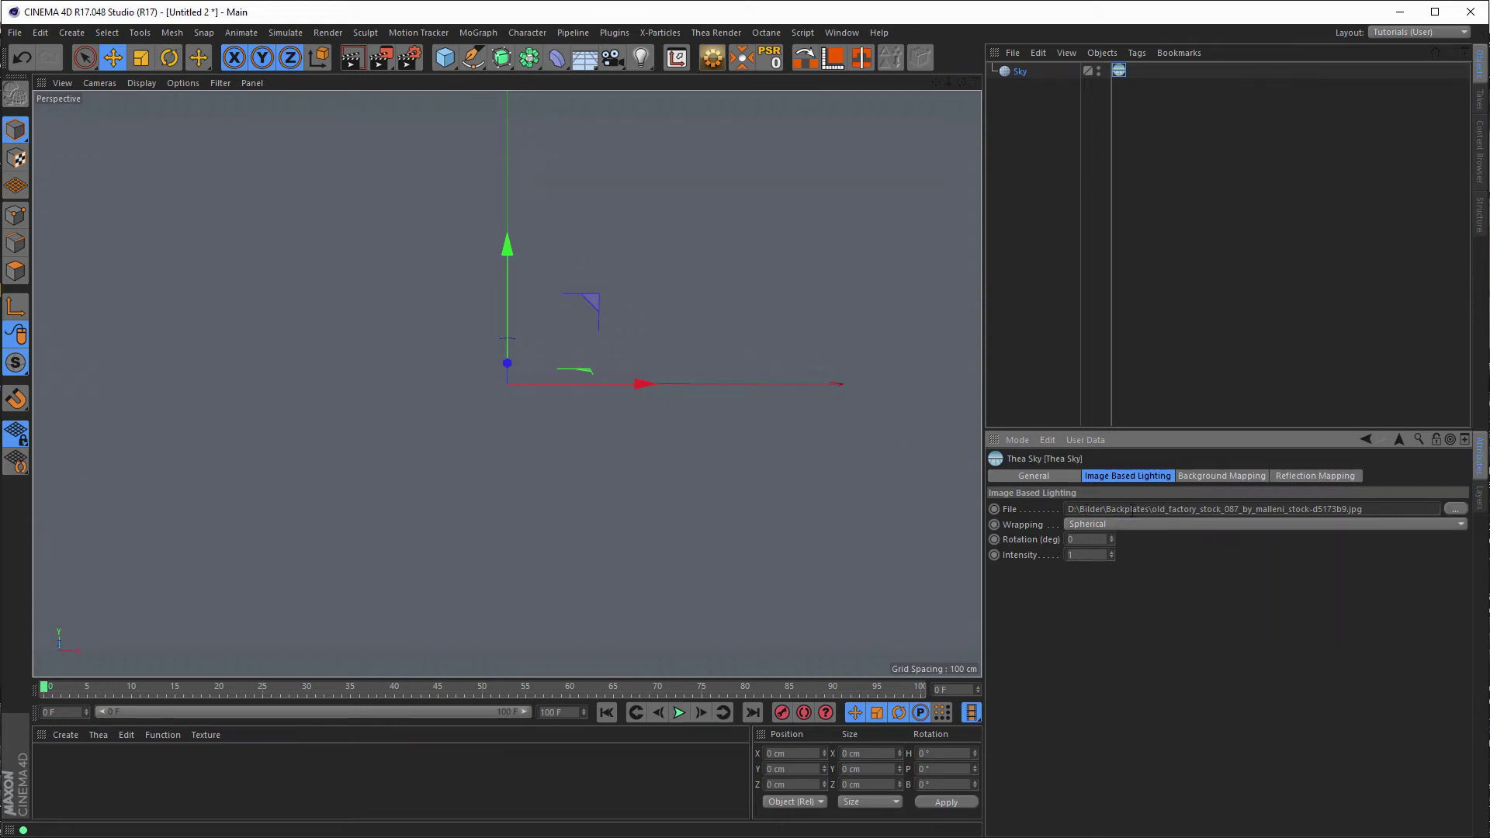
{"action": "left_click", "coordinate": [407, 58]}
{"action": "left_click", "coordinate": [144, 66]}
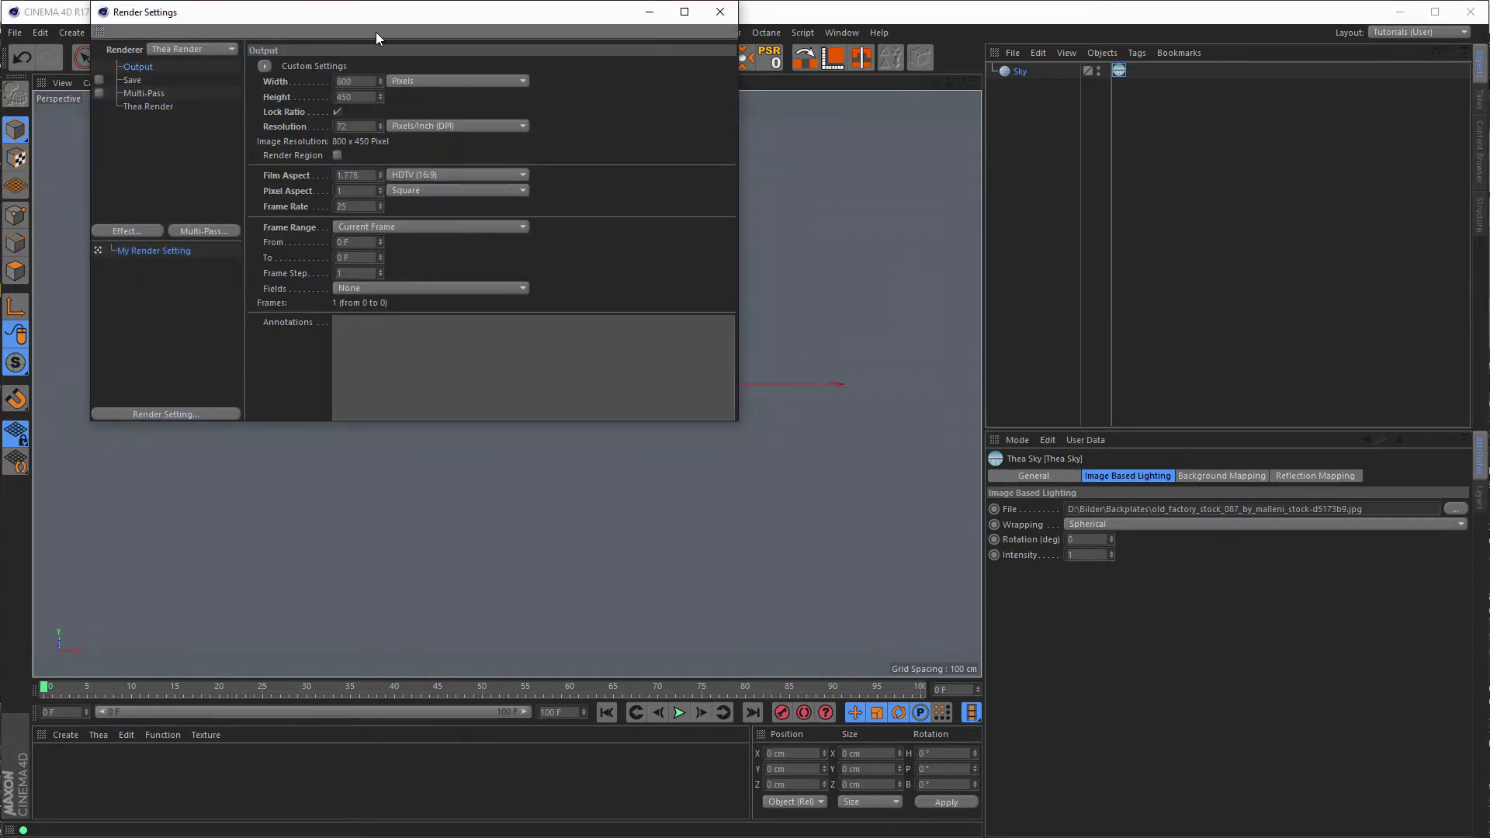
{"action": "left_click_drag", "start_coordinate": [396, 18], "coordinate": [399, 72]}
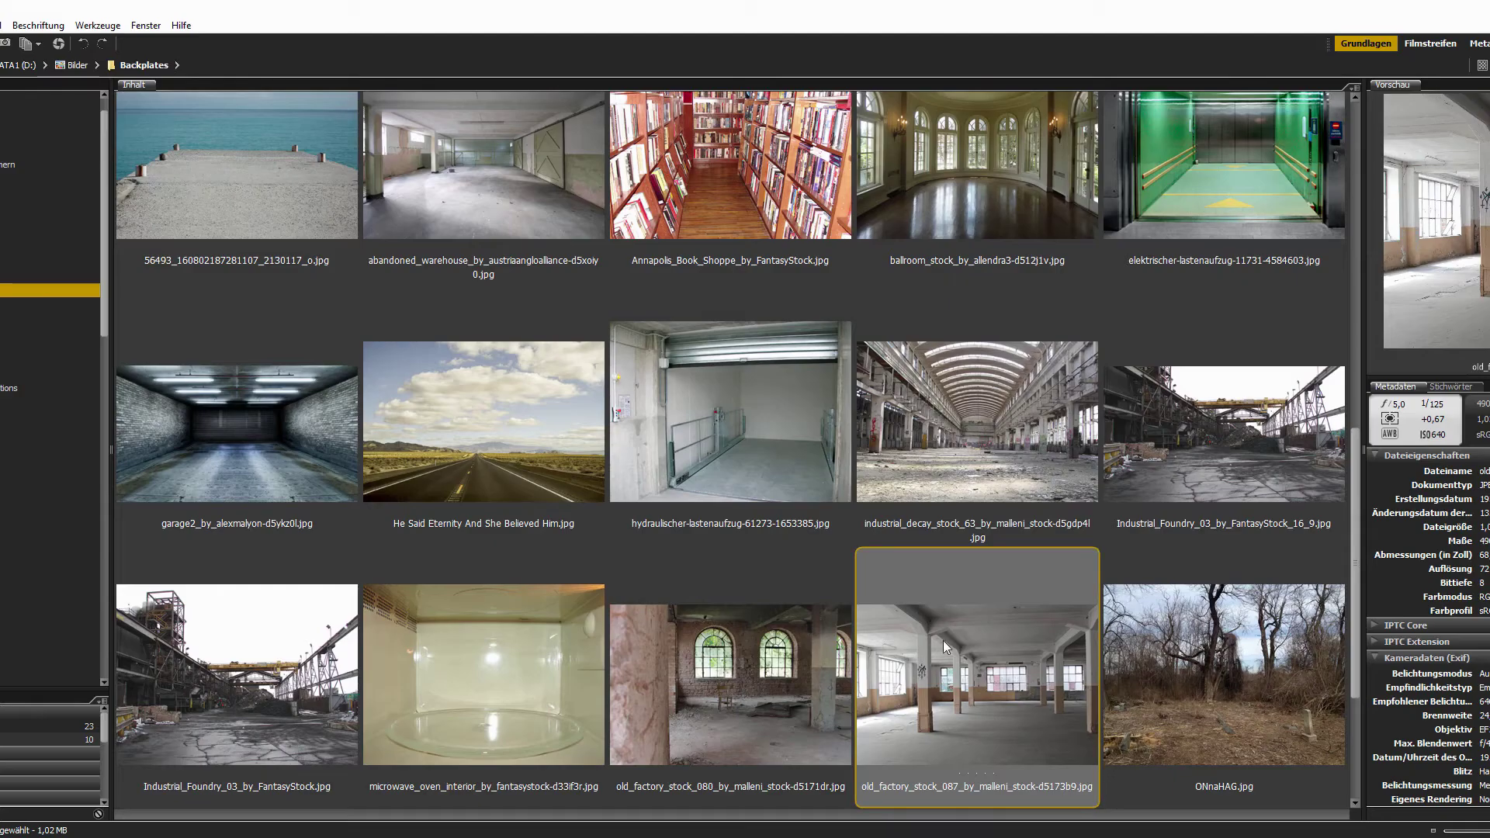
Step: Copy the backplate's 4900 × 3267 Bildgröße from Bridge's file information, then return to Cinema 4D
{"action": "right_click", "coordinate": [947, 650]}
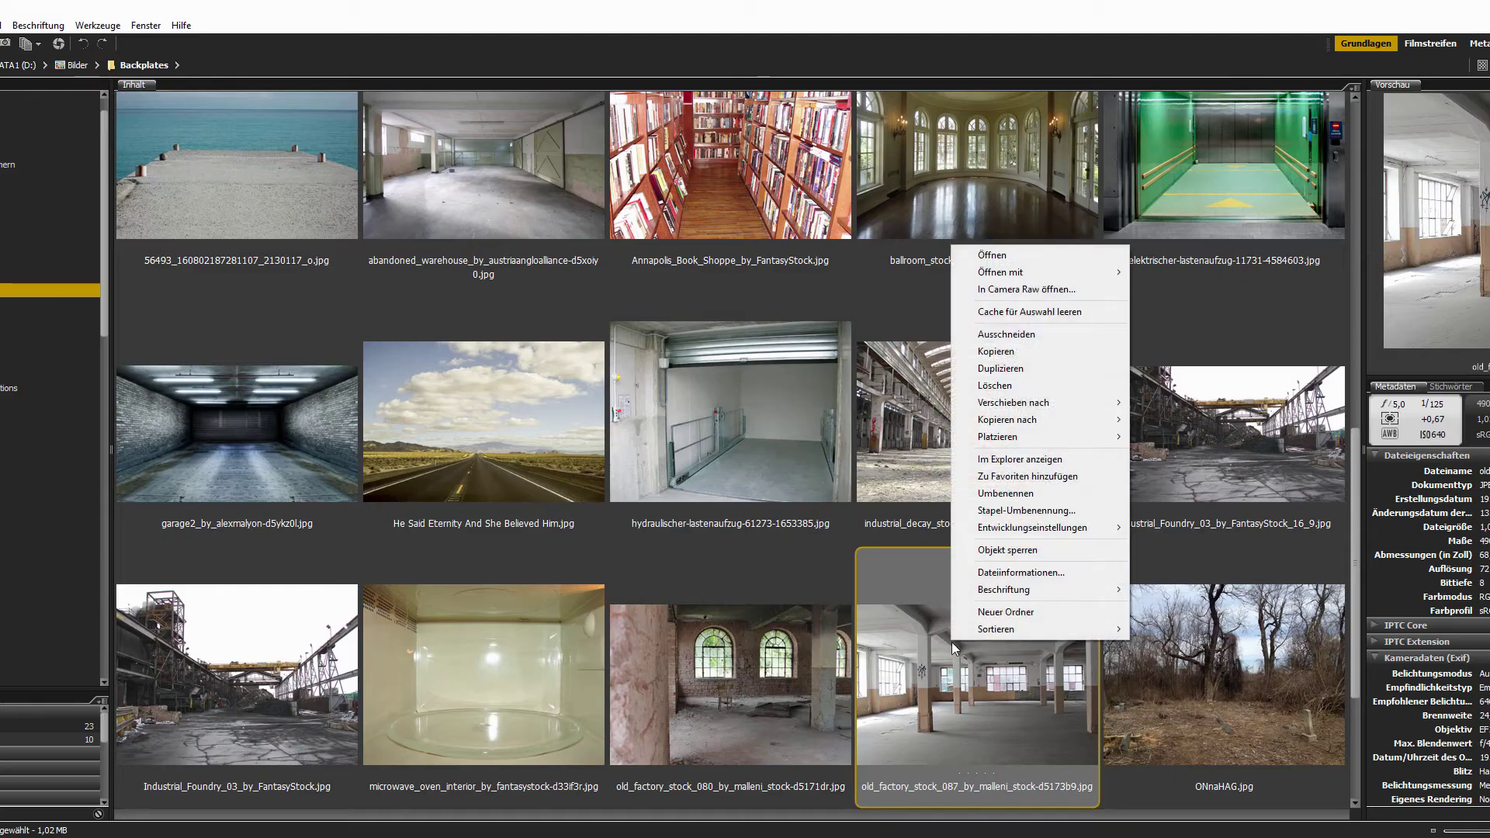
{"action": "left_click", "coordinate": [993, 572]}
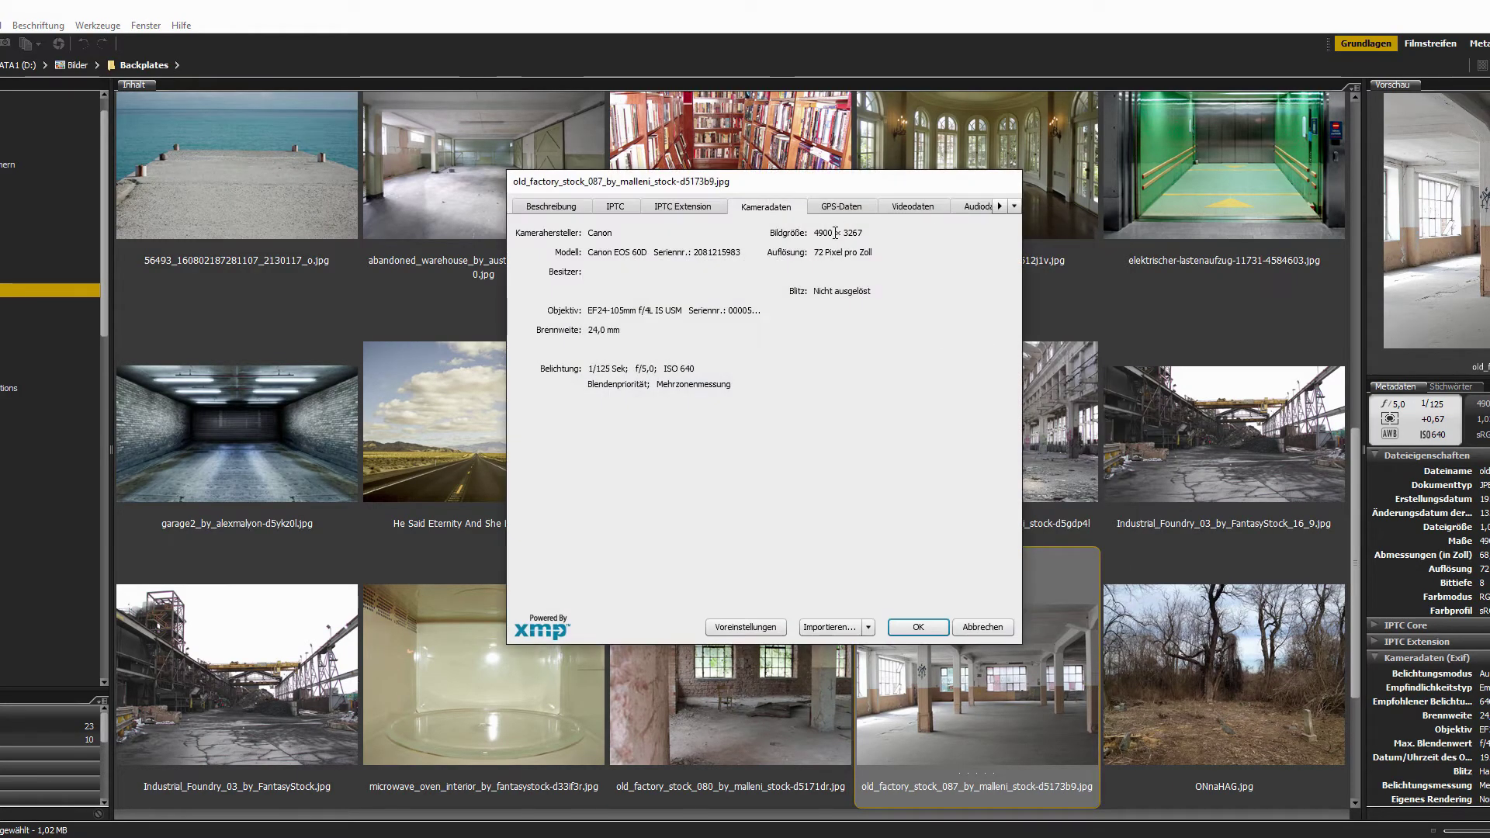
{"action": "left_click_drag", "start_coordinate": [813, 233], "coordinate": [858, 232]}
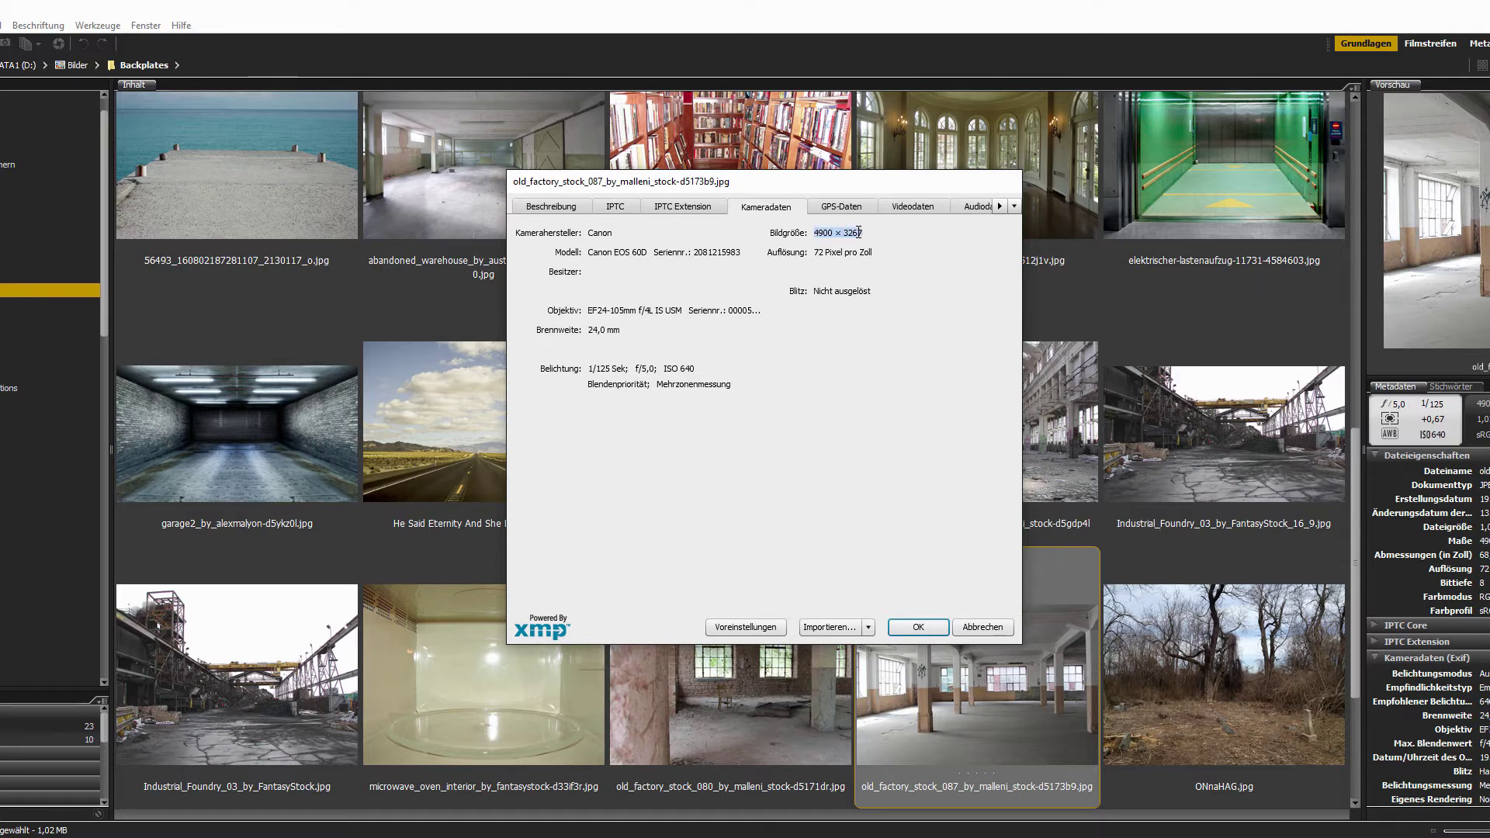
{"action": "right_click", "coordinate": [859, 232]}
{"action": "left_click", "coordinate": [893, 256]}
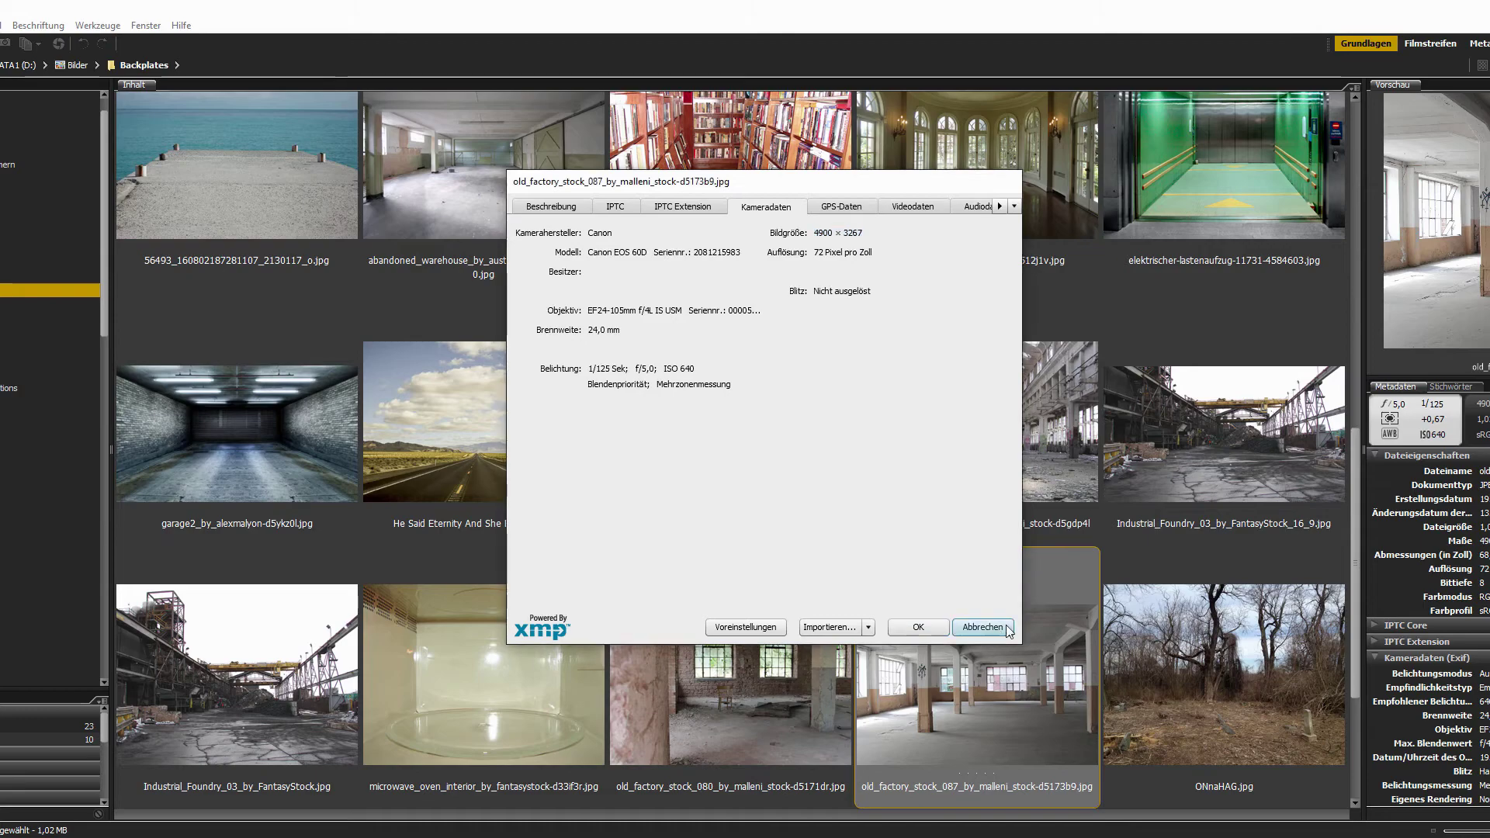
{"action": "left_click", "coordinate": [982, 627]}
{"action": "key", "text": "alt+Tab"}
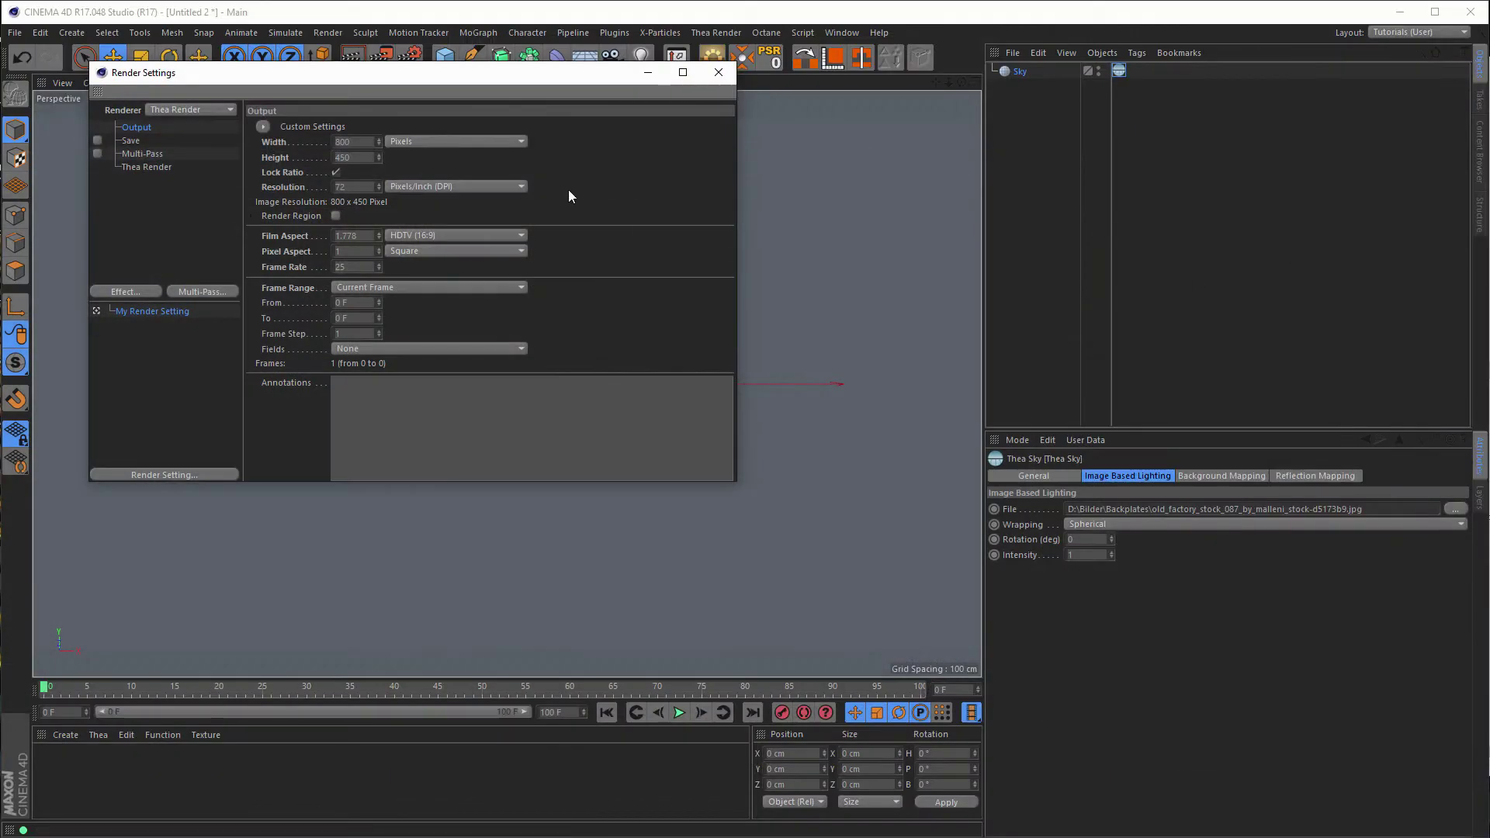
Step: Set the output size to 4900 × 3267 with Lock Ratio turned off
{"action": "double_click", "coordinate": [362, 145]}
{"action": "key", "text": "ctrl+v"}
{"action": "key", "text": "shift+Left"}
{"action": "key", "text": "shift+Left"}
{"action": "key", "text": "shift+Left"}
{"action": "key", "text": "shift+Left"}
{"action": "key", "text": "BackSpace"}
{"action": "key", "text": "BackSpace"}
{"action": "key", "text": "BackSpace"}
{"action": "key", "text": "BackSpace"}
{"action": "key", "text": "Tab"}
{"action": "key", "text": "Tab"}
{"action": "left_click", "coordinate": [335, 172]}
{"action": "type", "text": "3267"}
{"action": "key", "text": "Return"}
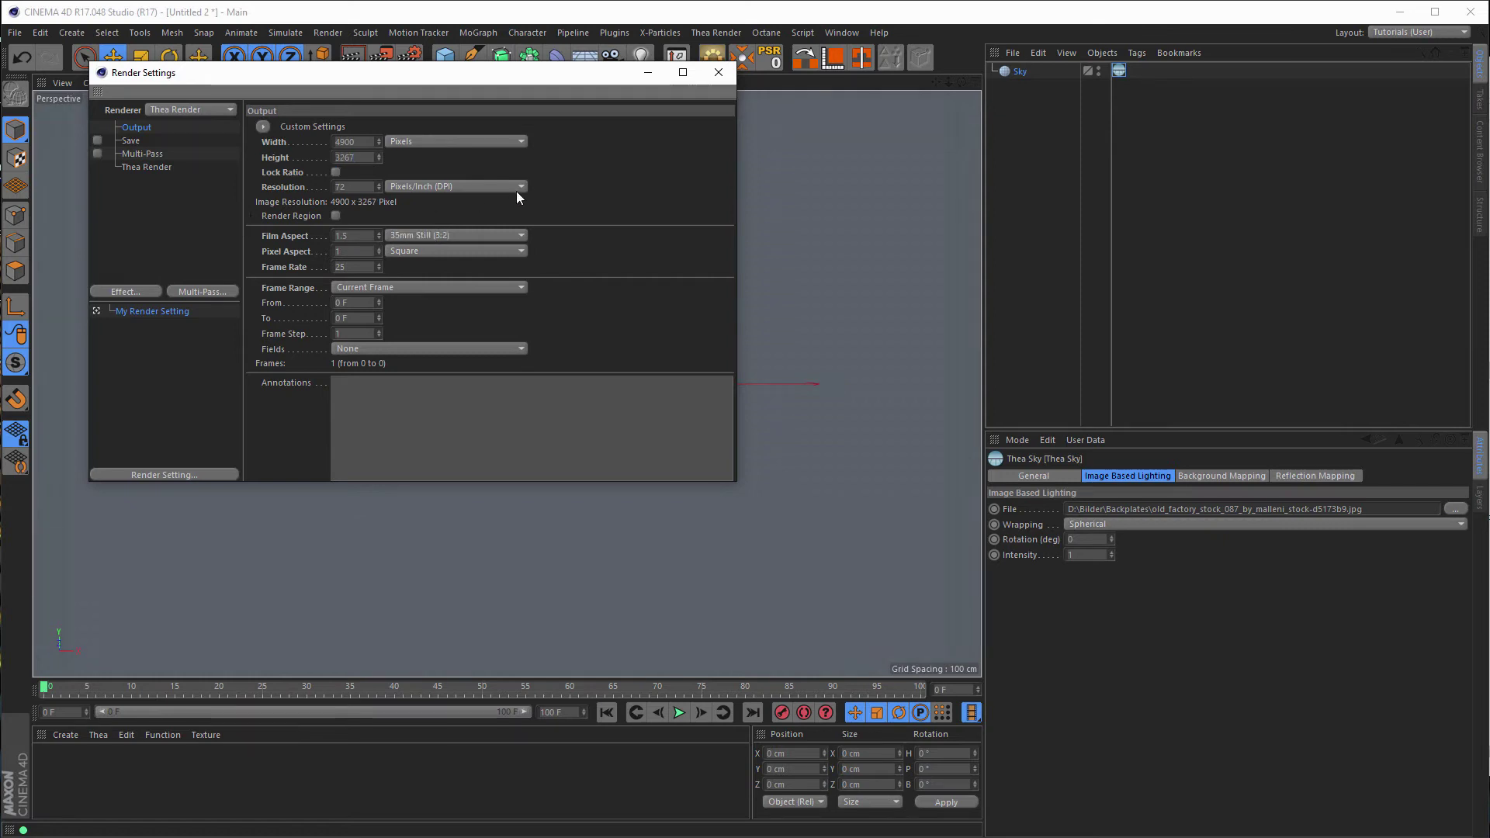
Step: Re-lock the ratio and set Height to 720, giving a 1079 × 720 output
{"action": "left_click", "coordinate": [336, 172]}
{"action": "key", "text": "Tab"}
{"action": "key", "text": "Tab"}
{"action": "type", "text": "720"}
{"action": "key", "text": "Return"}
{"action": "left_click", "coordinate": [719, 72]}
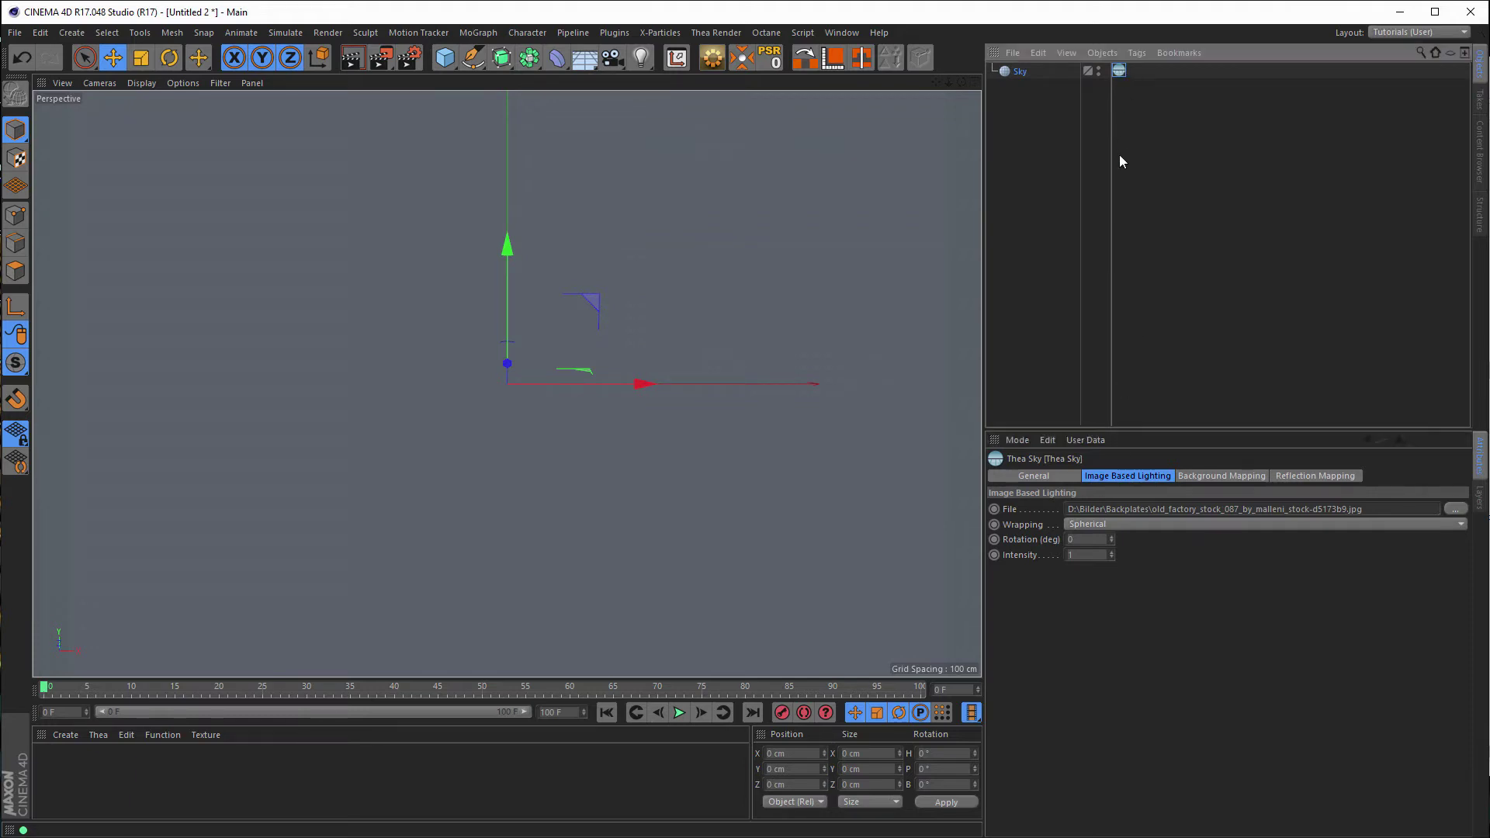
Step: Use the old factory backplate as the Background Mapping file with Fit wrapping
{"action": "left_click", "coordinate": [1220, 474]}
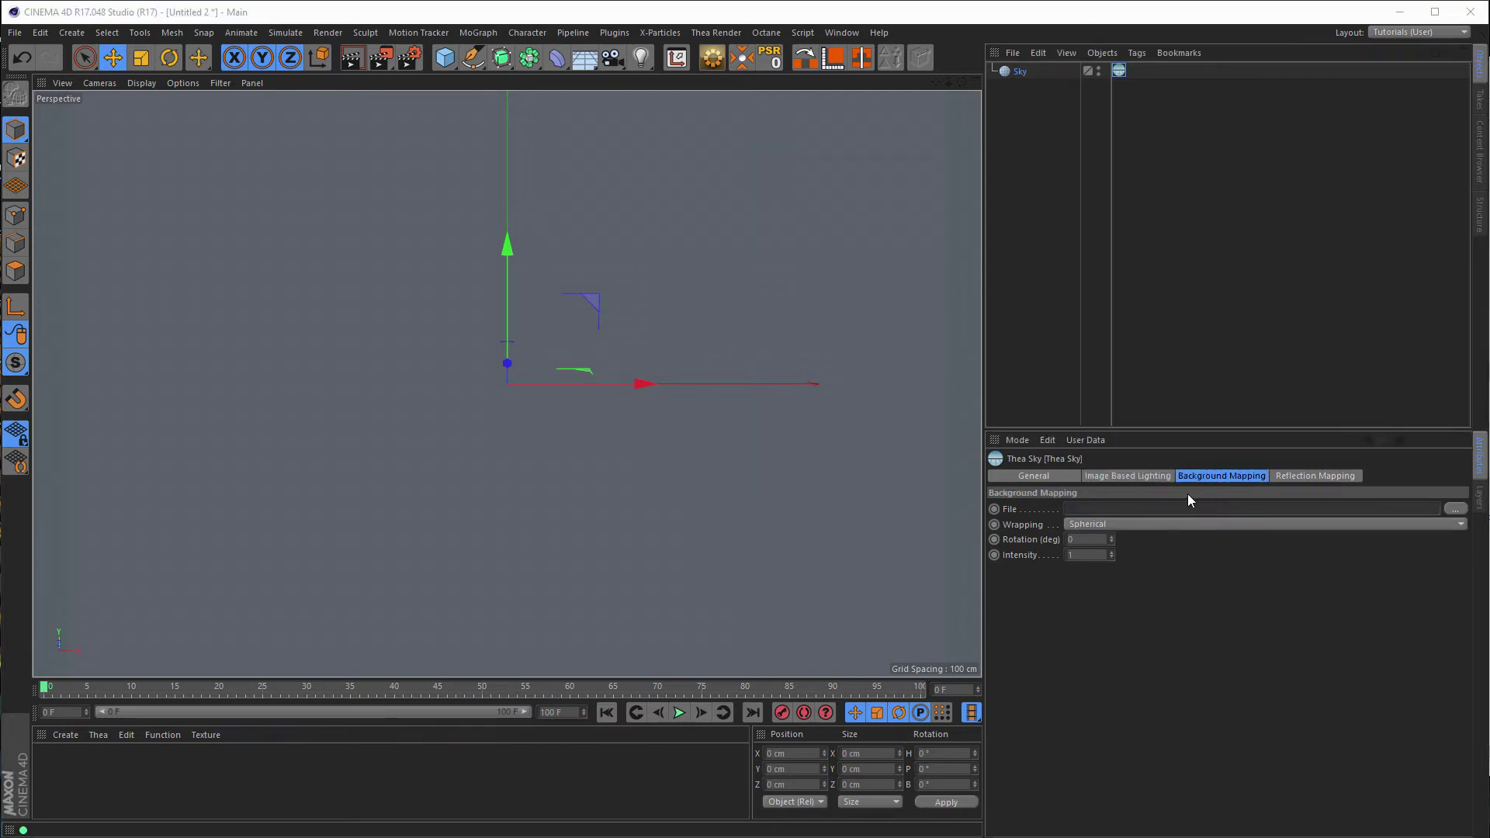
{"action": "key", "text": "alt+Tab"}
{"action": "left_click_drag", "start_coordinate": [945, 689], "coordinate": [1073, 583]}
{"action": "key", "text": "alt+Tab"}
{"action": "left_click_drag", "start_coordinate": [1101, 514], "coordinate": [1083, 515]}
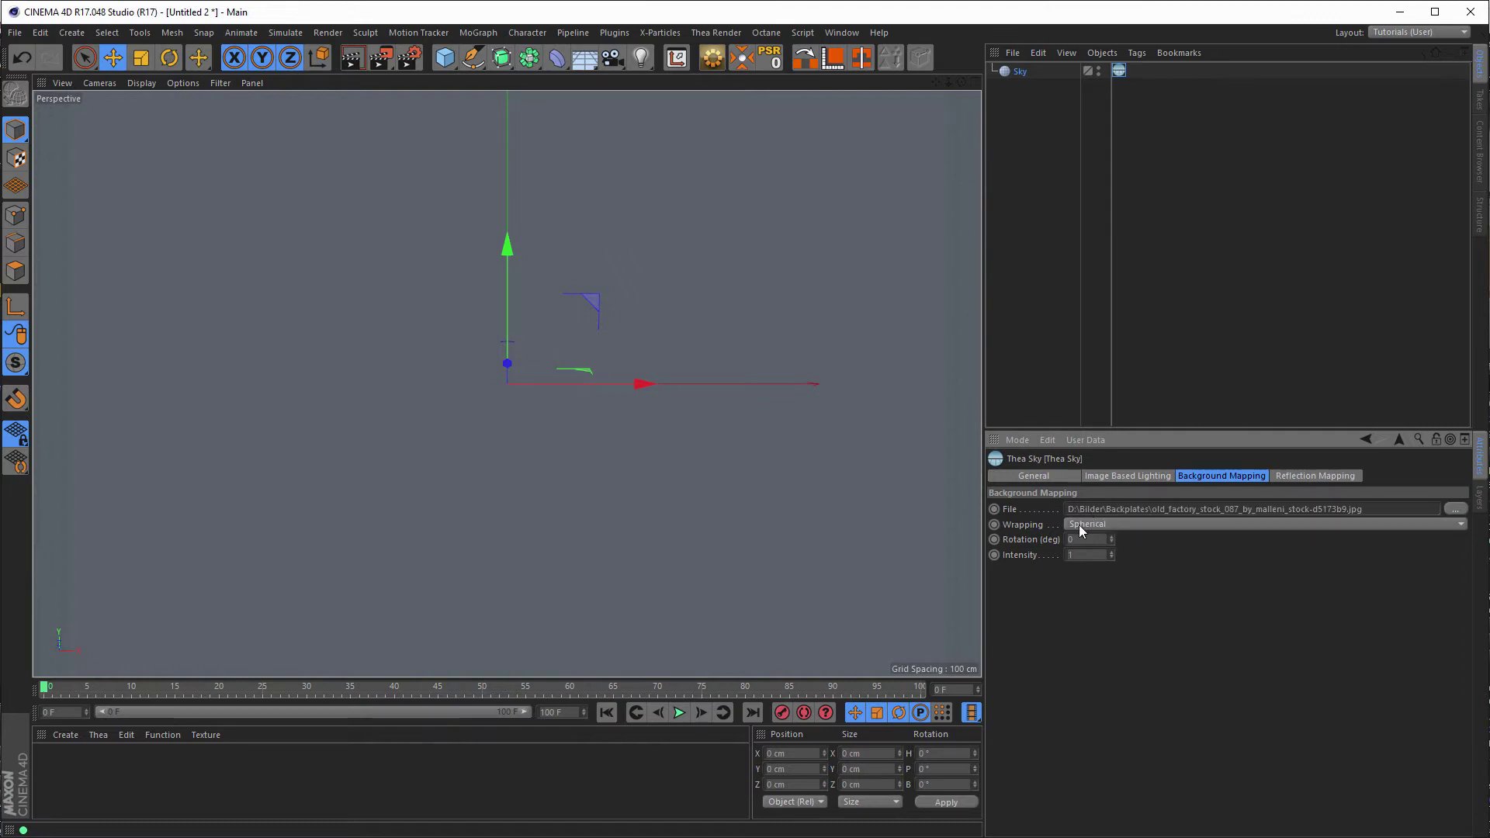
{"action": "left_click", "coordinate": [1089, 524]}
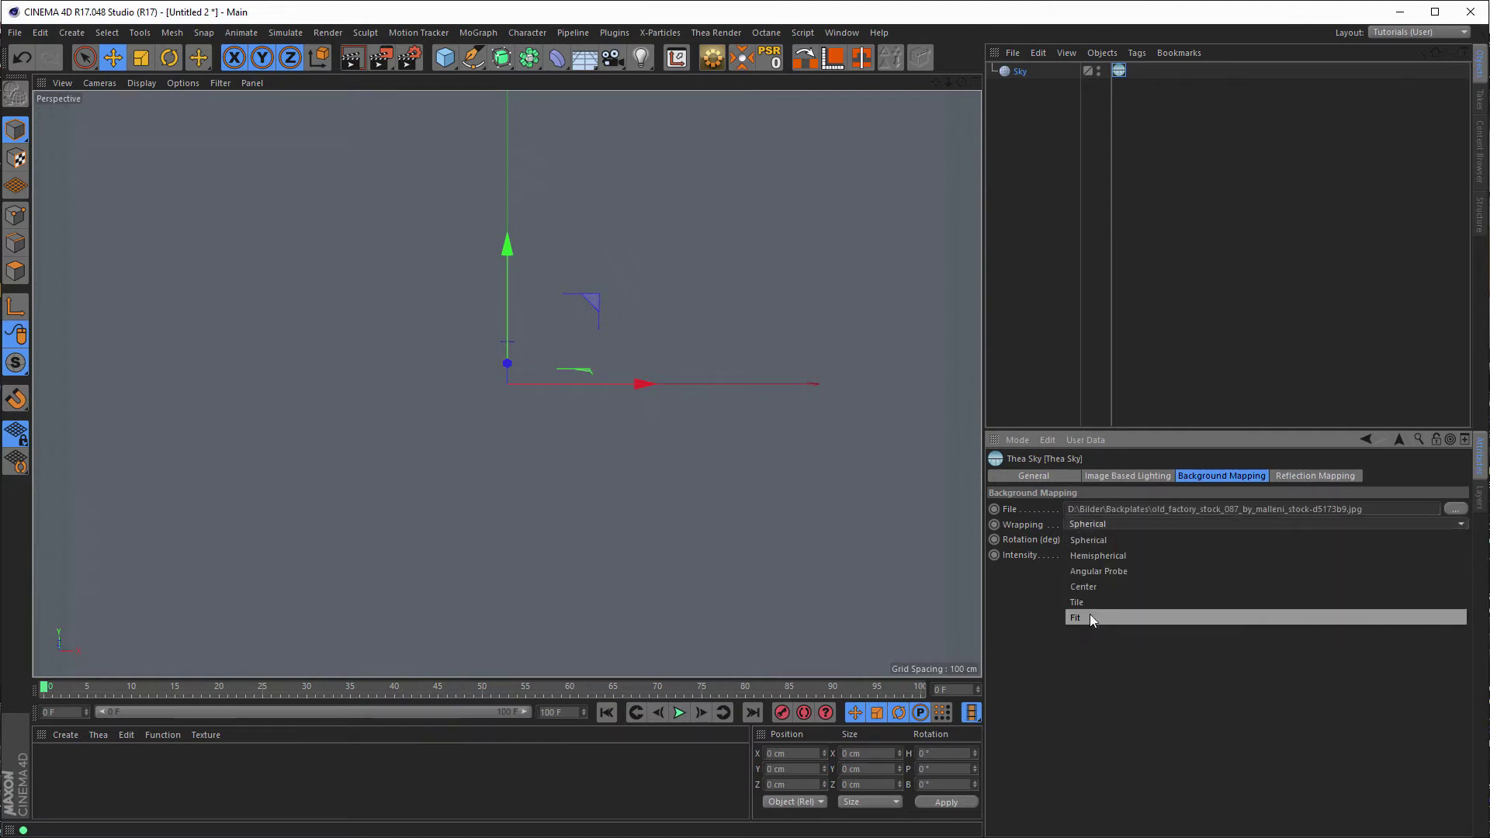
{"action": "left_click", "coordinate": [1090, 618]}
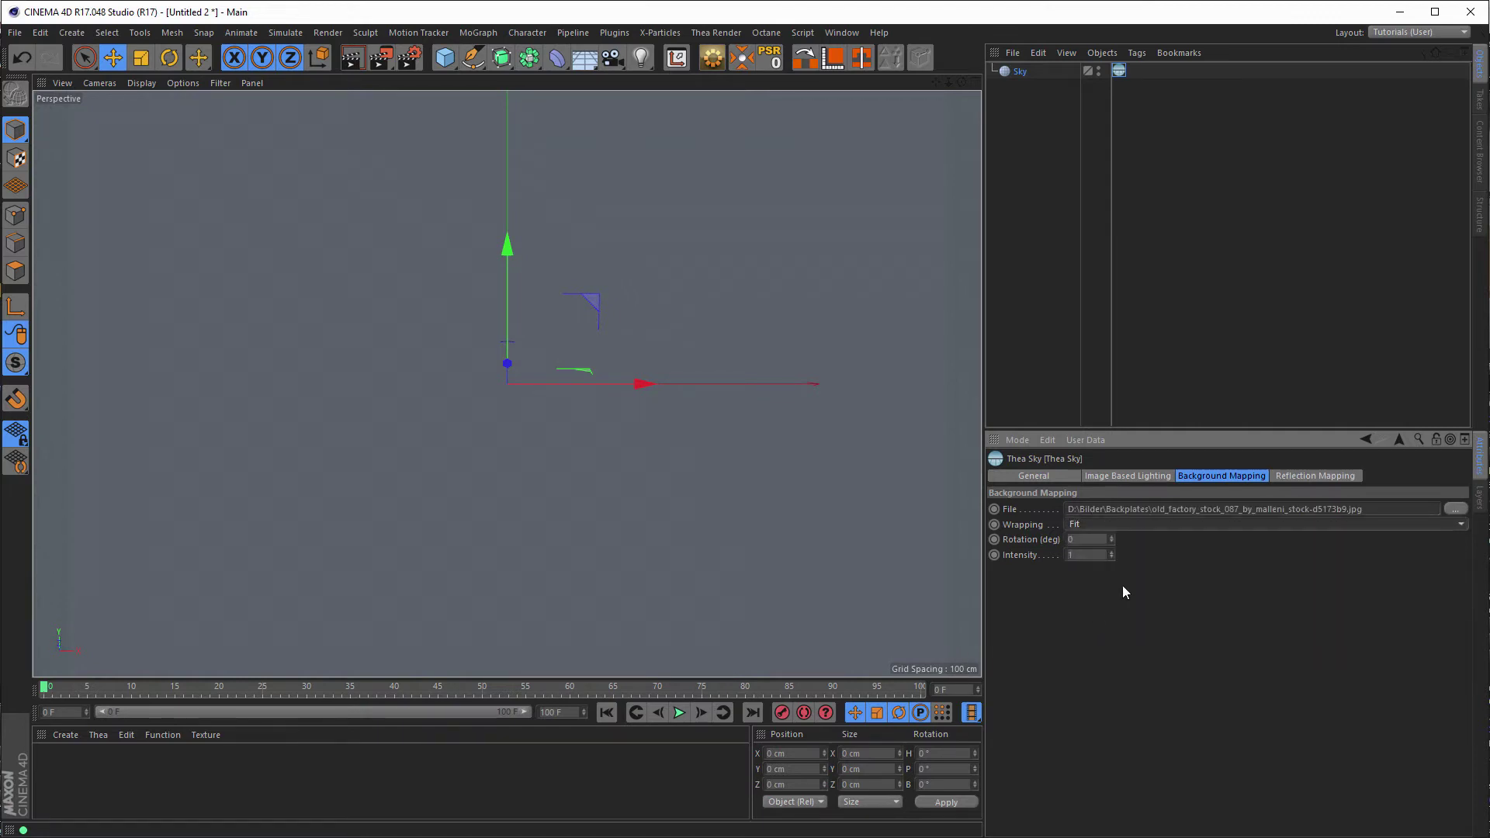
Step: Drop the same factory backplate into the Reflection Mapping file field
{"action": "left_click", "coordinate": [1300, 477]}
{"action": "key", "text": "alt+Tab"}
{"action": "left_click_drag", "start_coordinate": [943, 671], "coordinate": [1209, 508]}
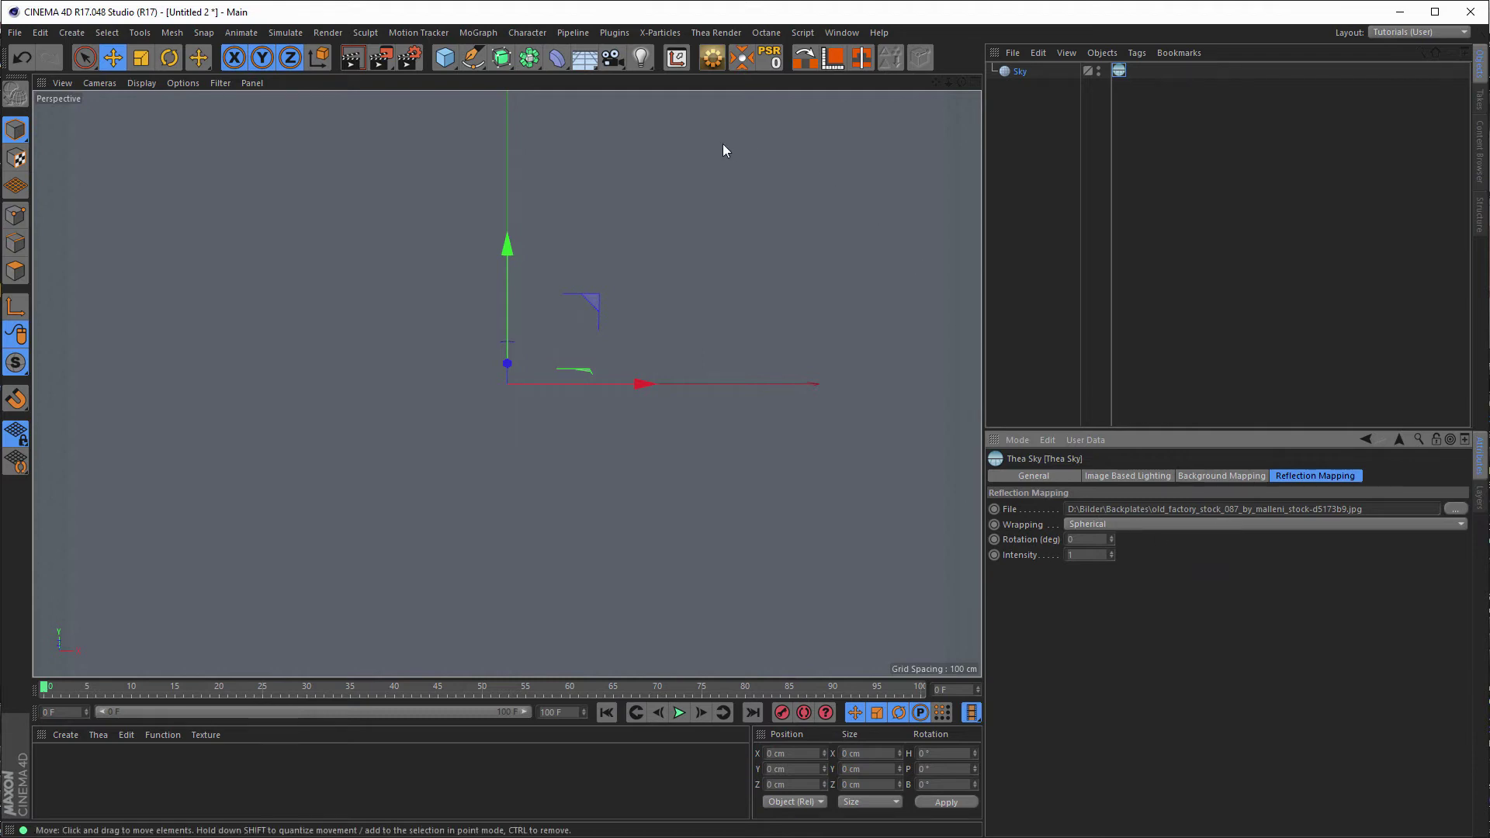
Step: Open the Thea Darkroom from Plugins > Thea Render, then centre and enlarge its window
{"action": "left_click", "coordinate": [565, 35]}
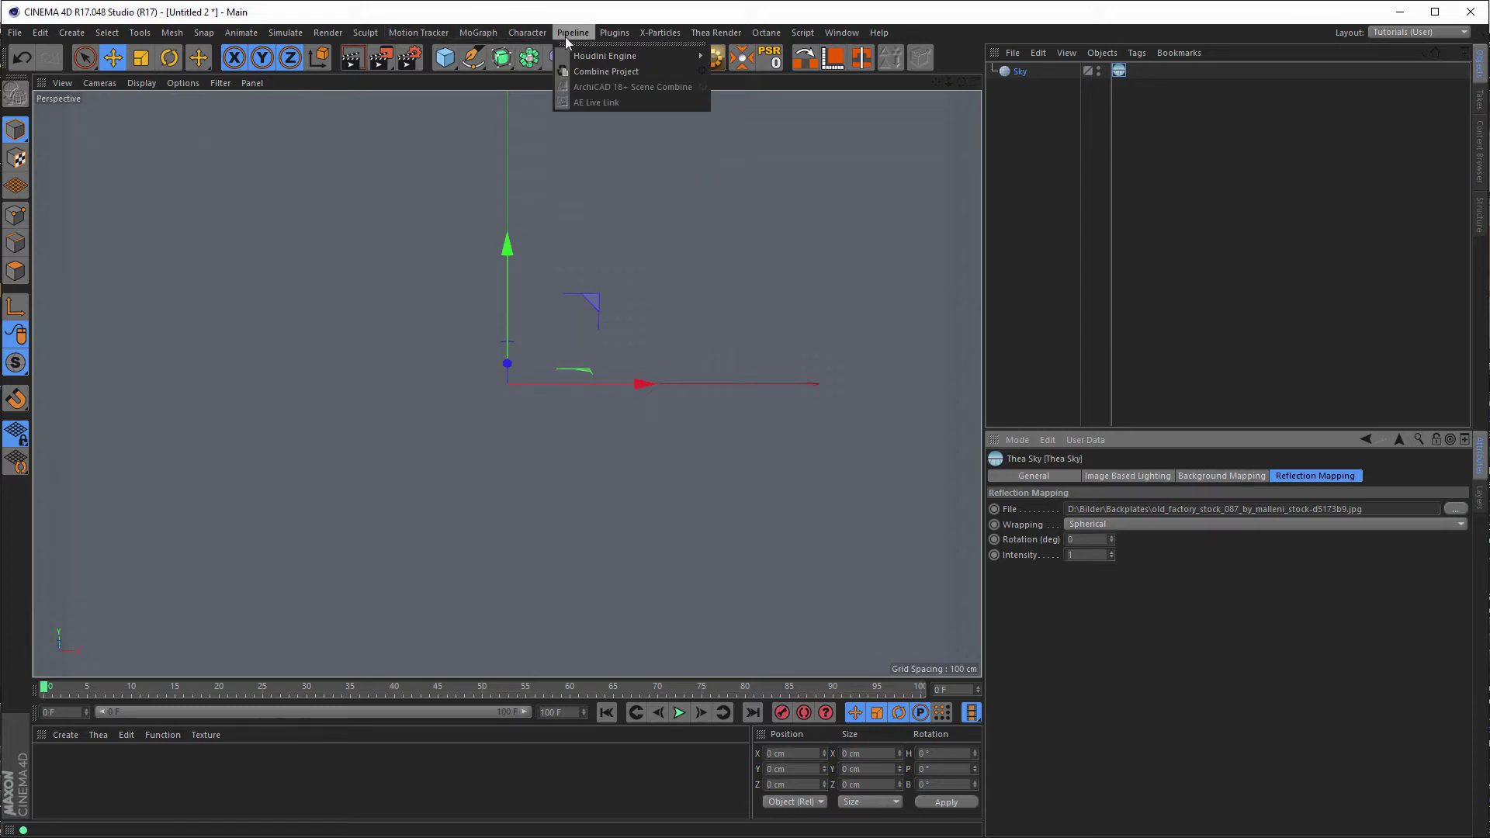
{"action": "mouse_move", "coordinate": [614, 33]}
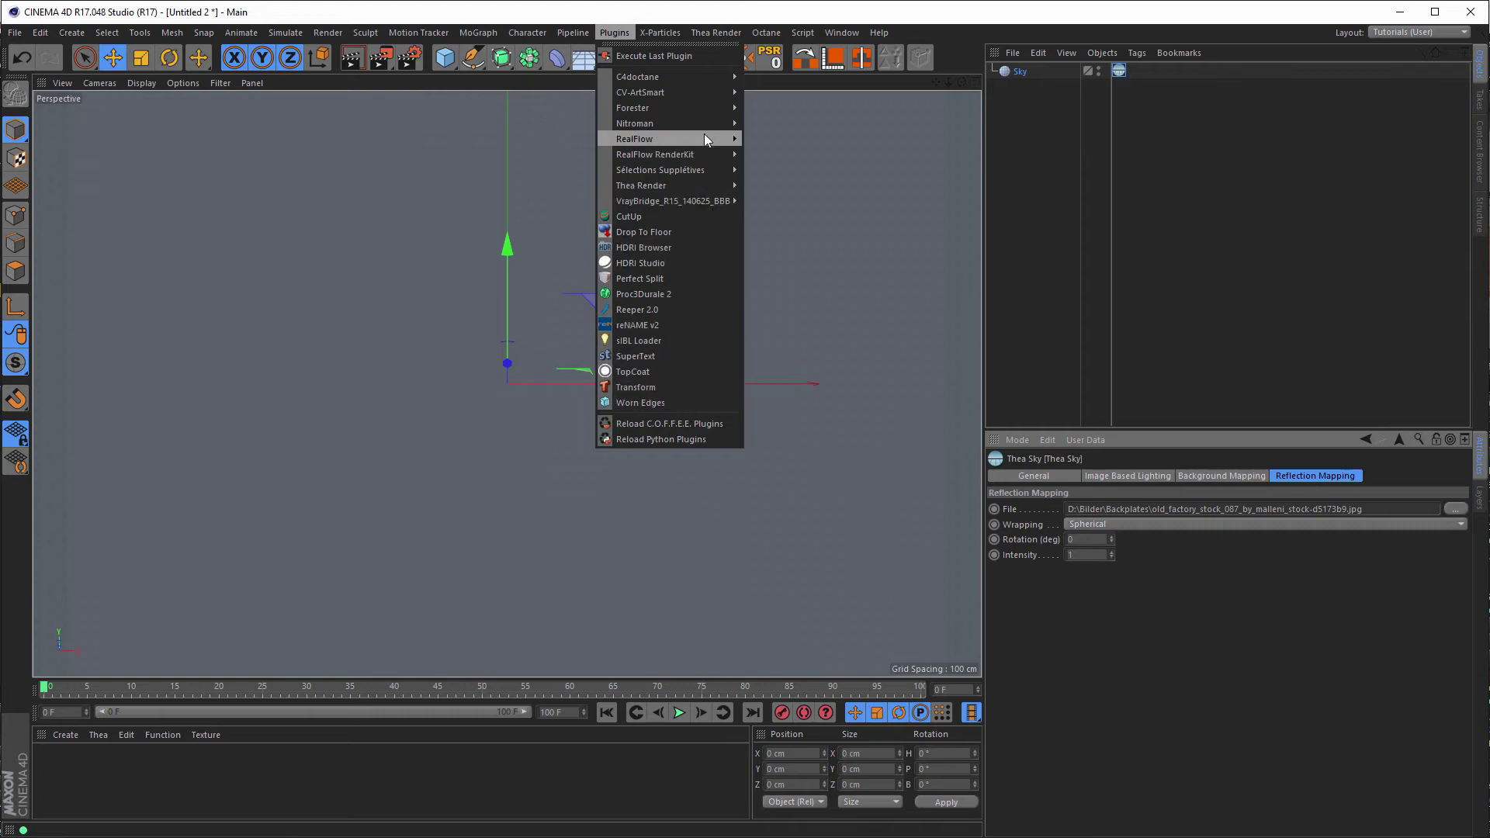
{"action": "mouse_move", "coordinate": [709, 185]}
{"action": "left_click", "coordinate": [798, 192]}
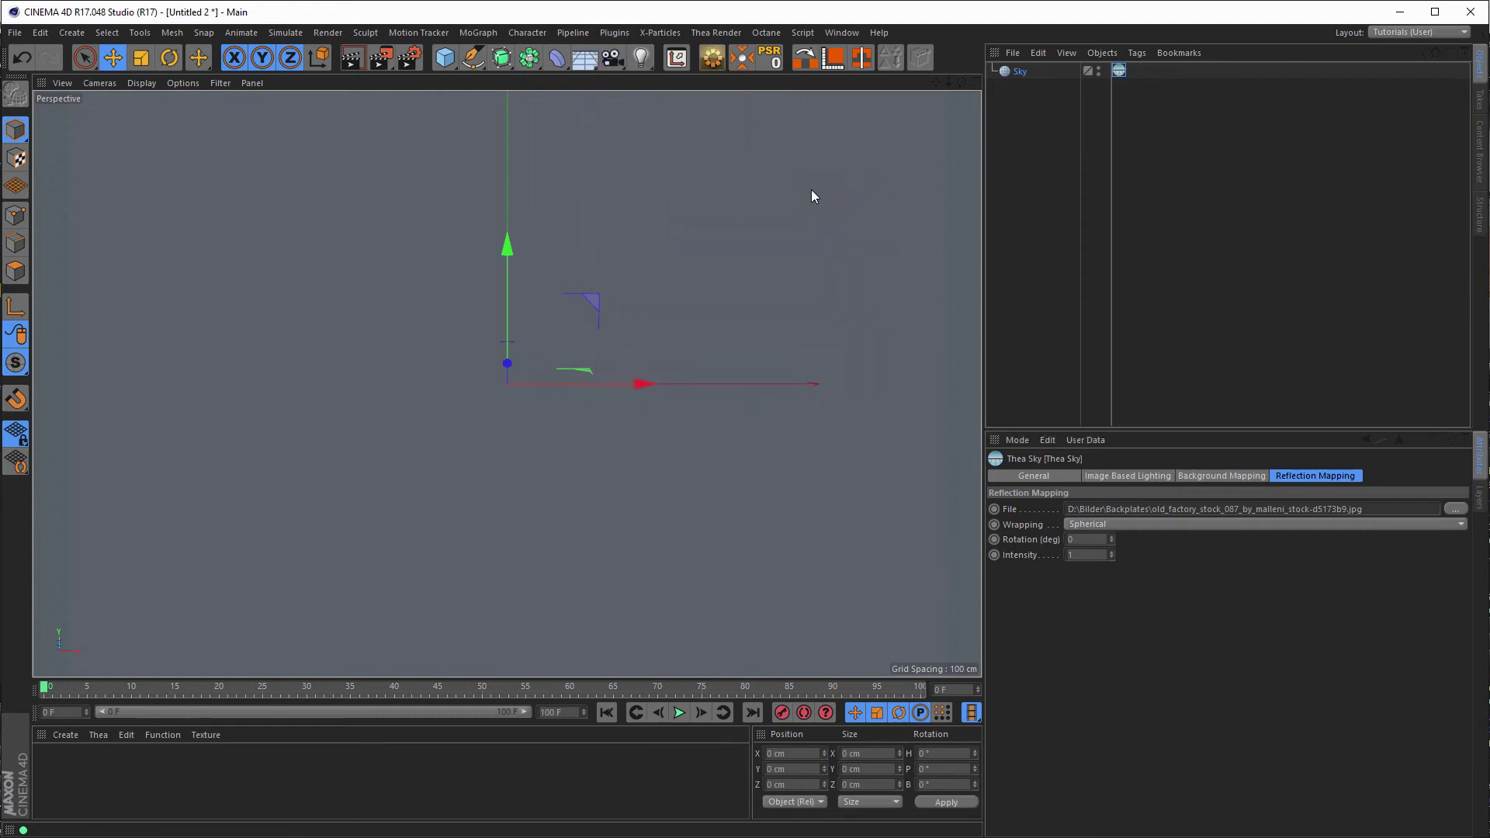
{"action": "left_click_drag", "start_coordinate": [827, 14], "coordinate": [496, 78]}
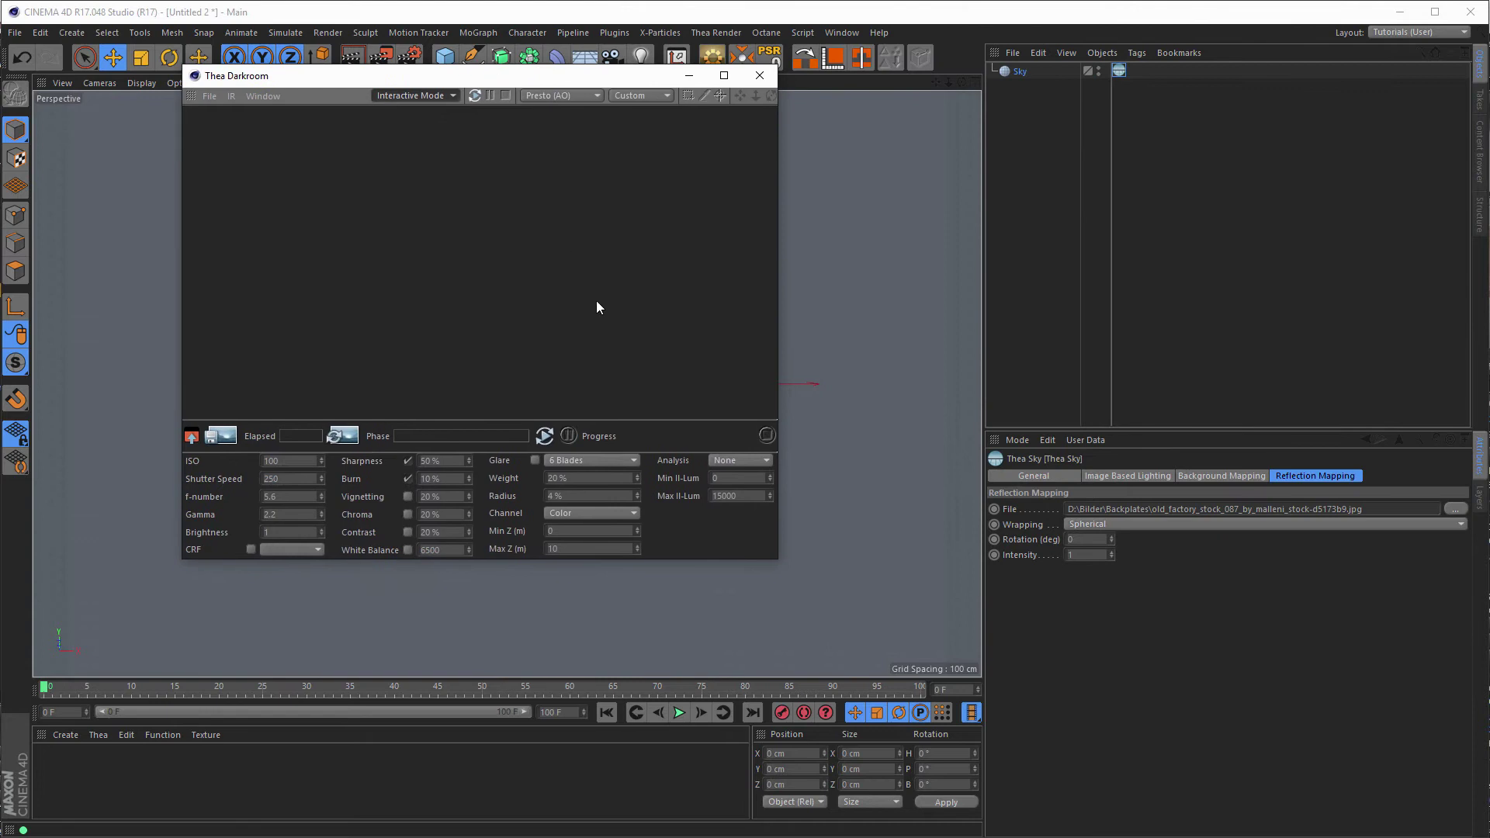
{"action": "left_click_drag", "start_coordinate": [775, 556], "coordinate": [1192, 795]}
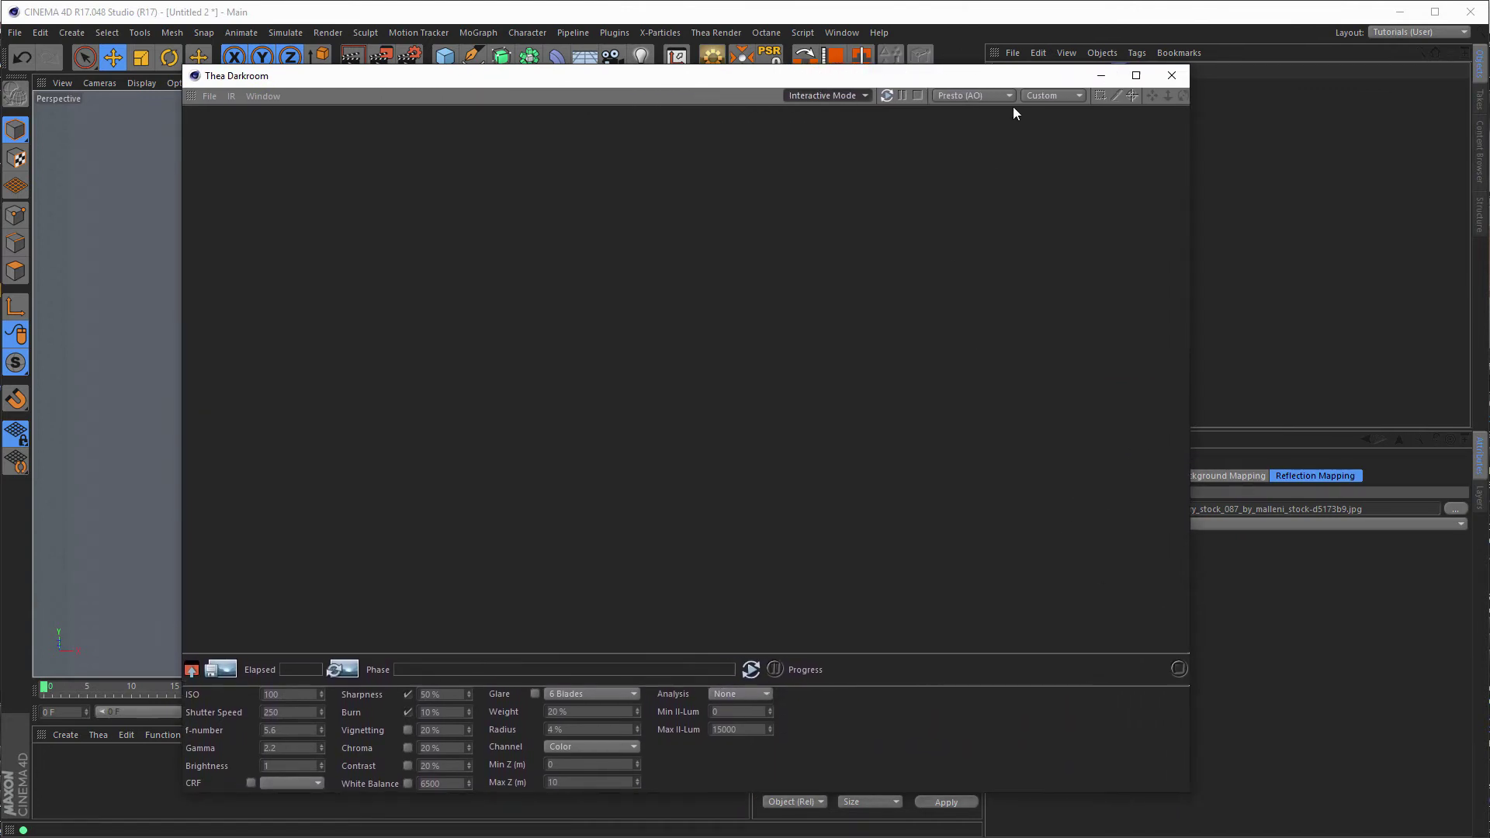
Step: Choose the top render preset and start the interactive render
{"action": "left_click", "coordinate": [1044, 96]}
{"action": "left_click", "coordinate": [1049, 108]}
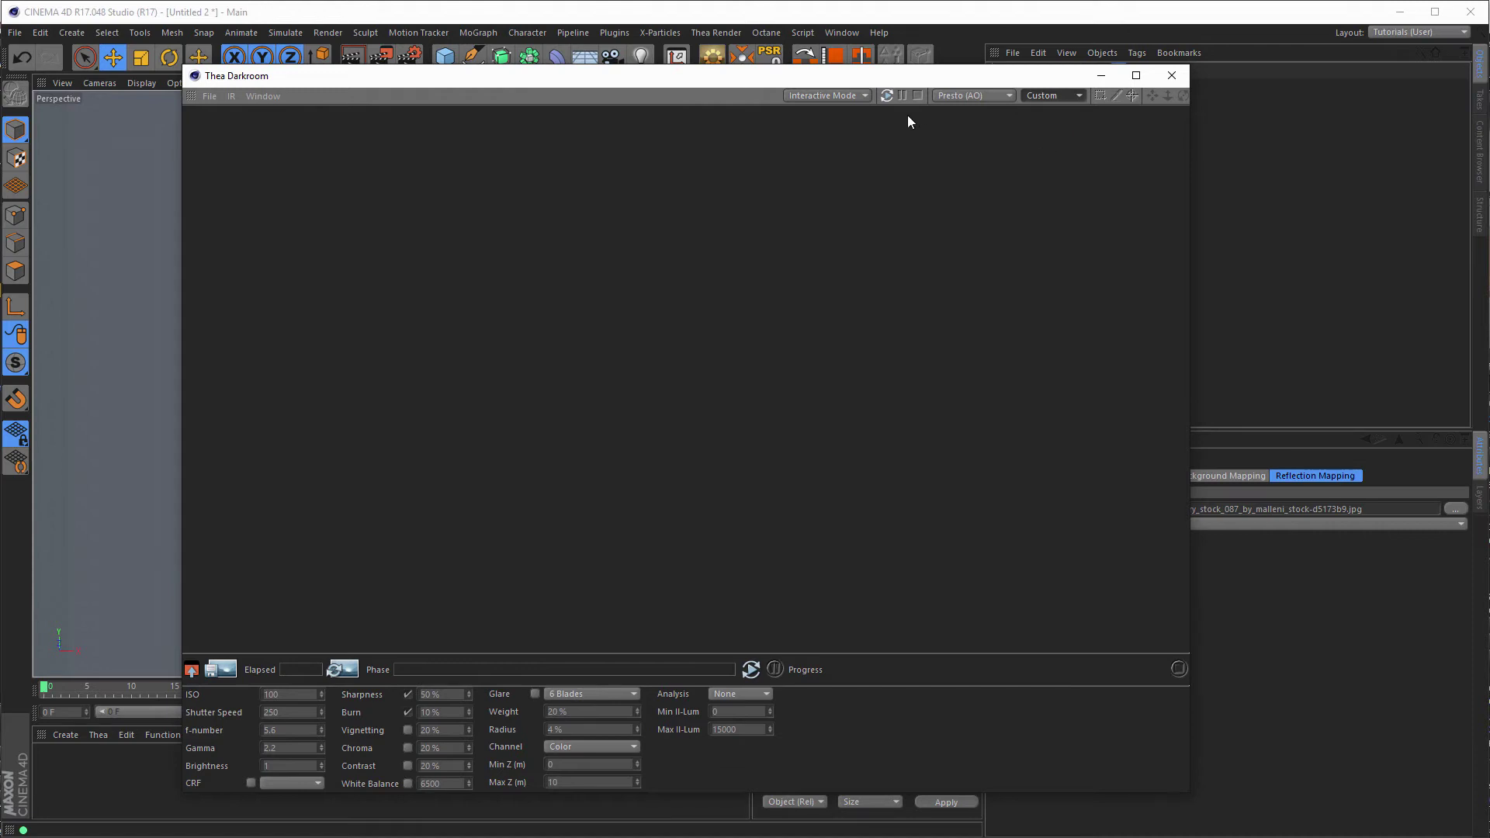
{"action": "left_click", "coordinate": [885, 96]}
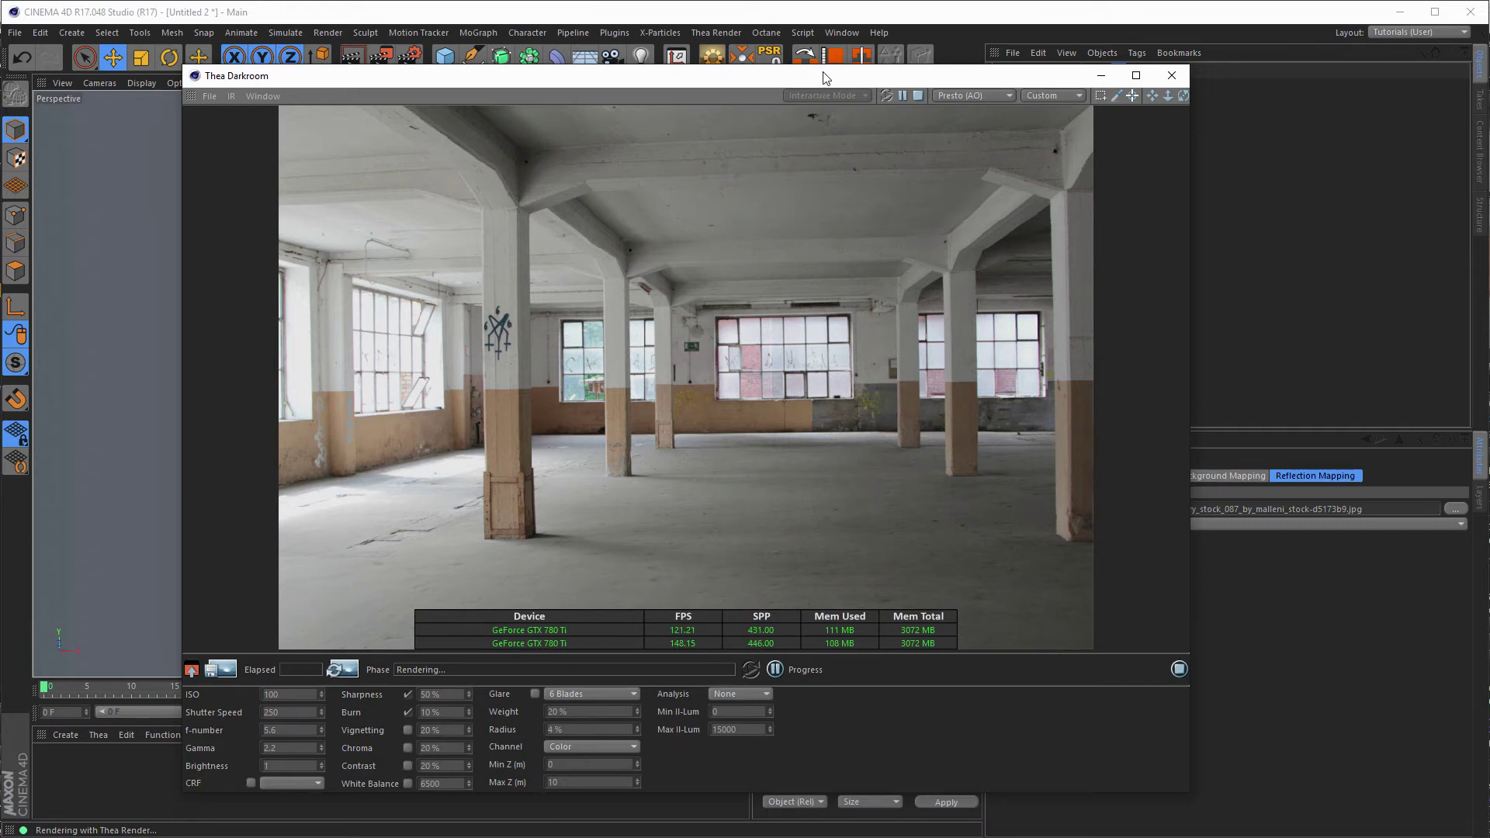
{"action": "left_click_drag", "start_coordinate": [824, 78], "coordinate": [1210, 72]}
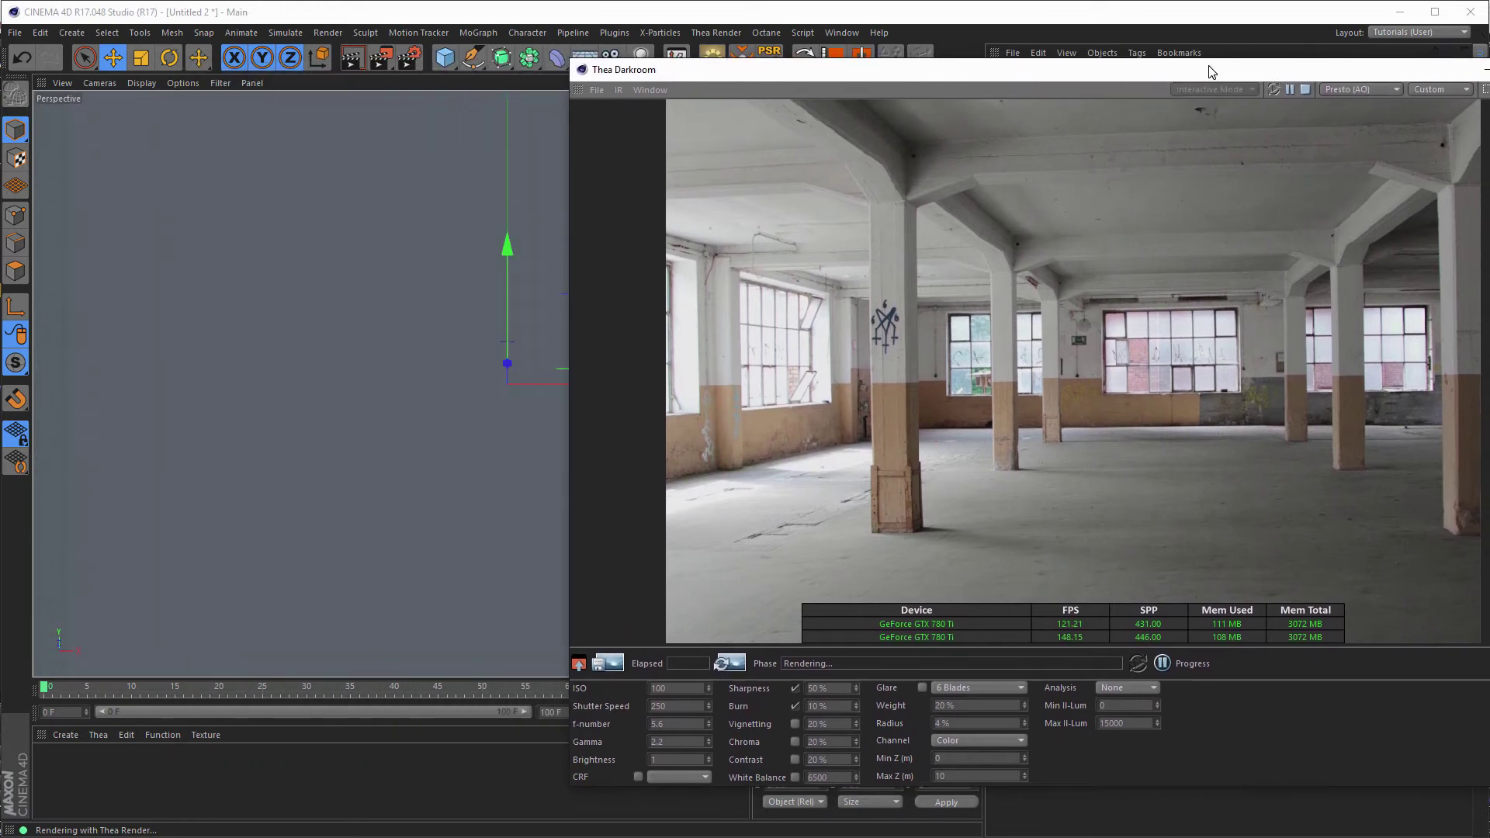
{"action": "left_click_drag", "start_coordinate": [1132, 69], "coordinate": [883, 631]}
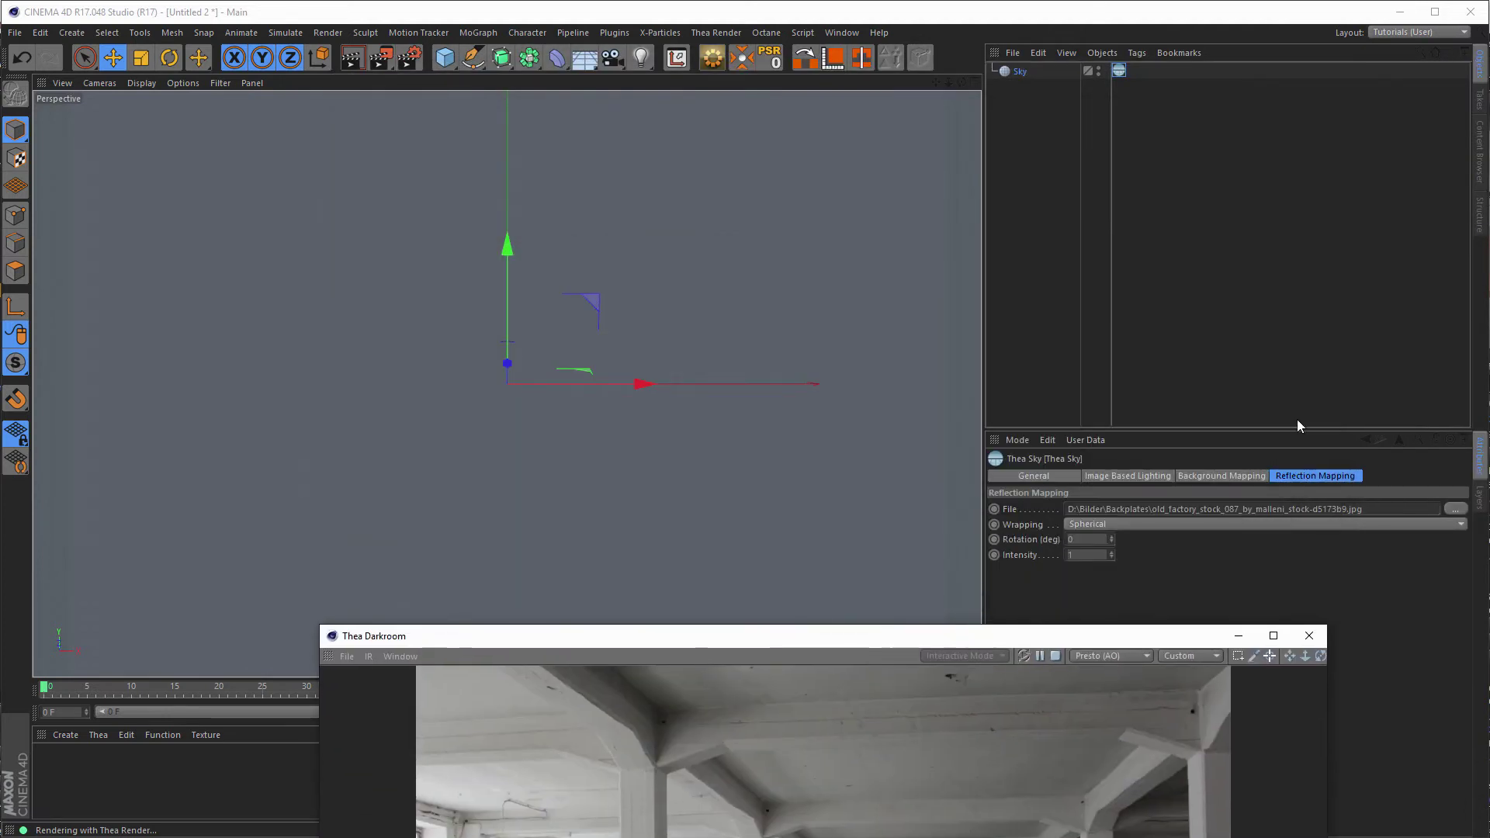
Step: Load piggybank.c4d from the Content Browser's Presets > GSG_Free_Stuff > Models folder
{"action": "left_click", "coordinate": [1479, 152]}
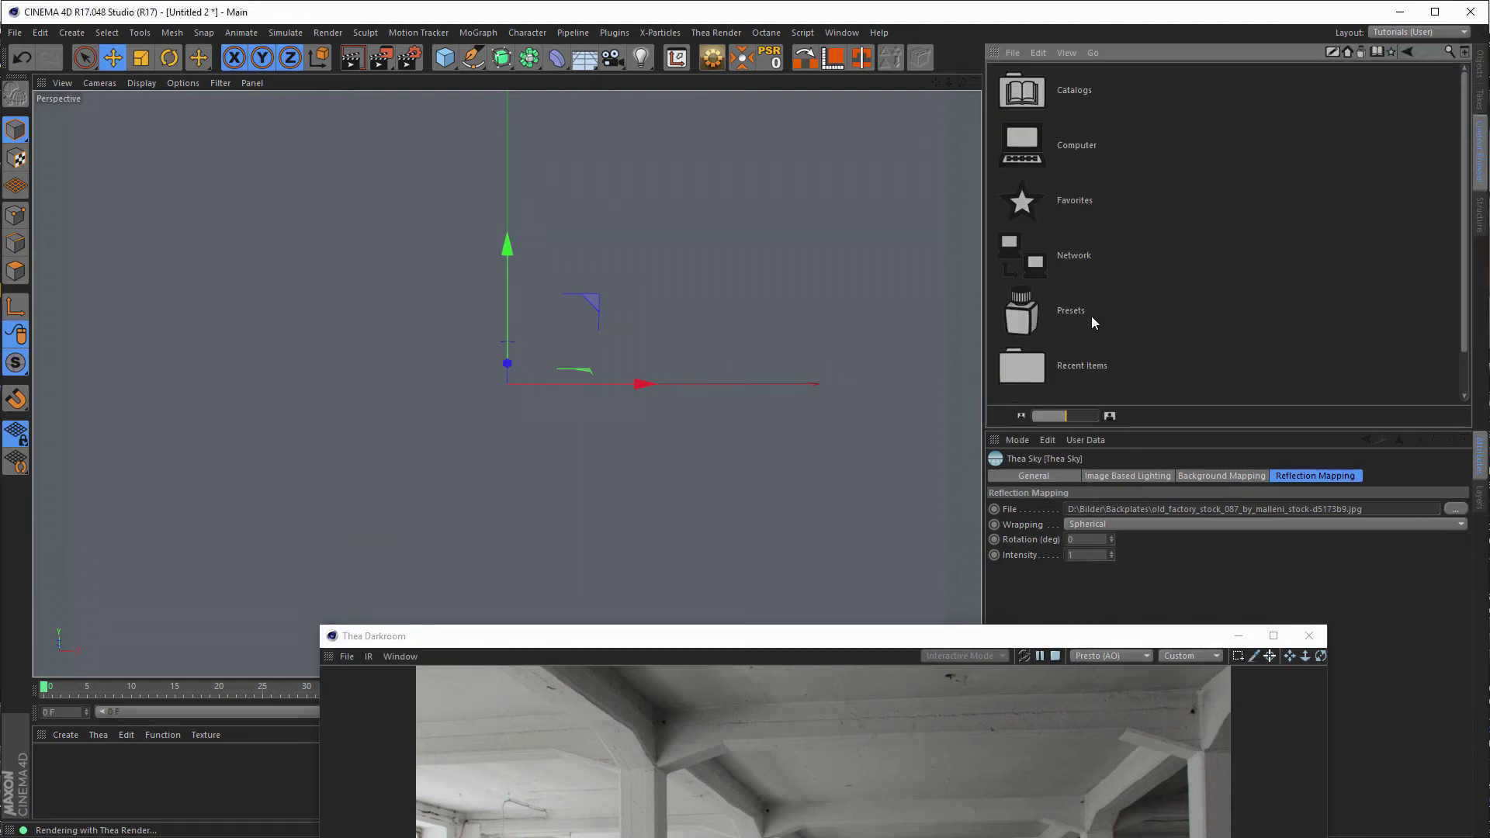
{"action": "double_click", "coordinate": [1073, 309]}
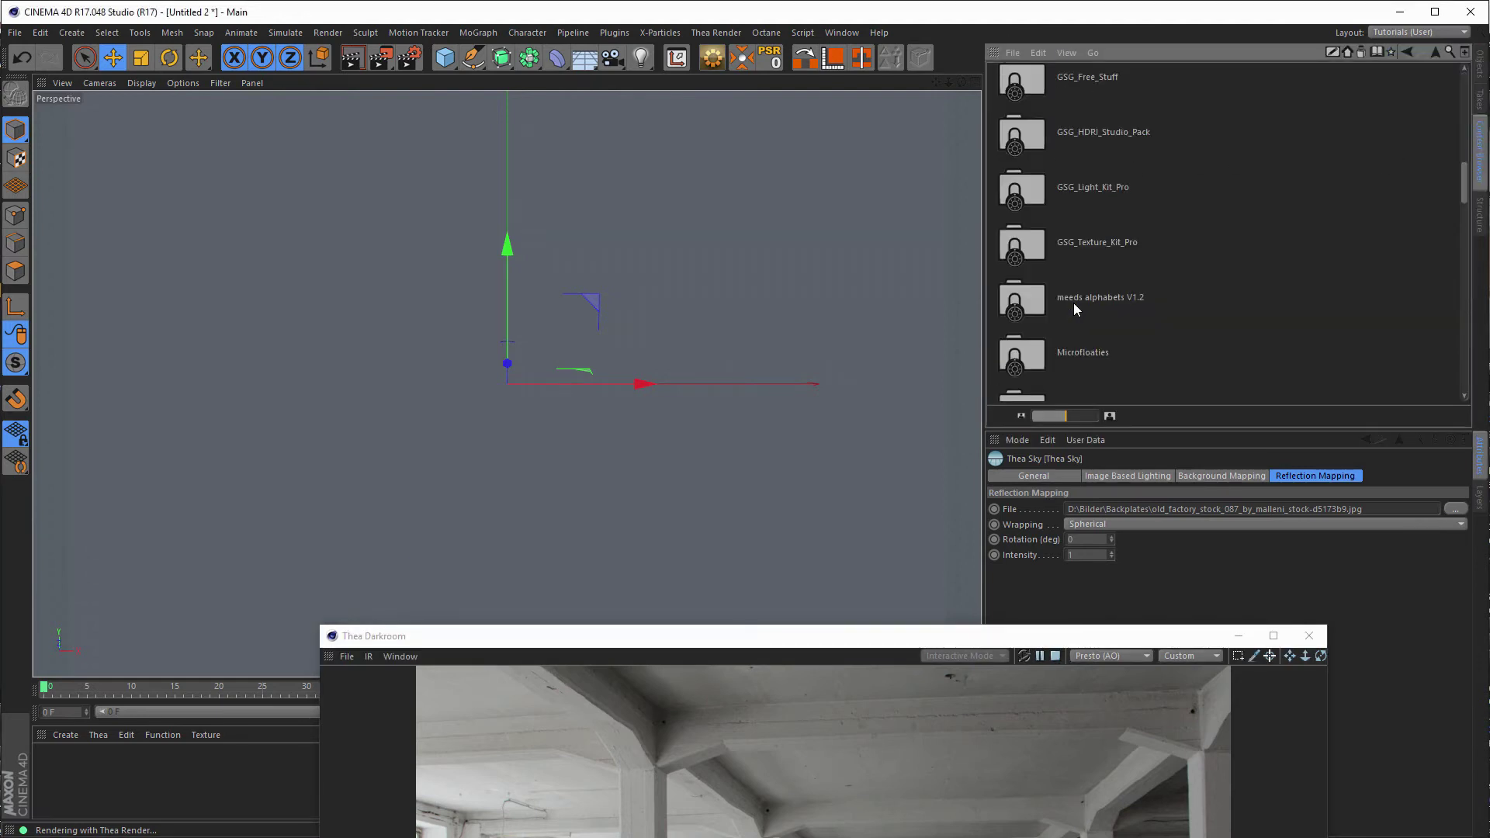
{"action": "scroll", "coordinate": [1096, 179], "scroll_direction": "down", "scroll_amount": 1}
{"action": "double_click", "coordinate": [1083, 182]}
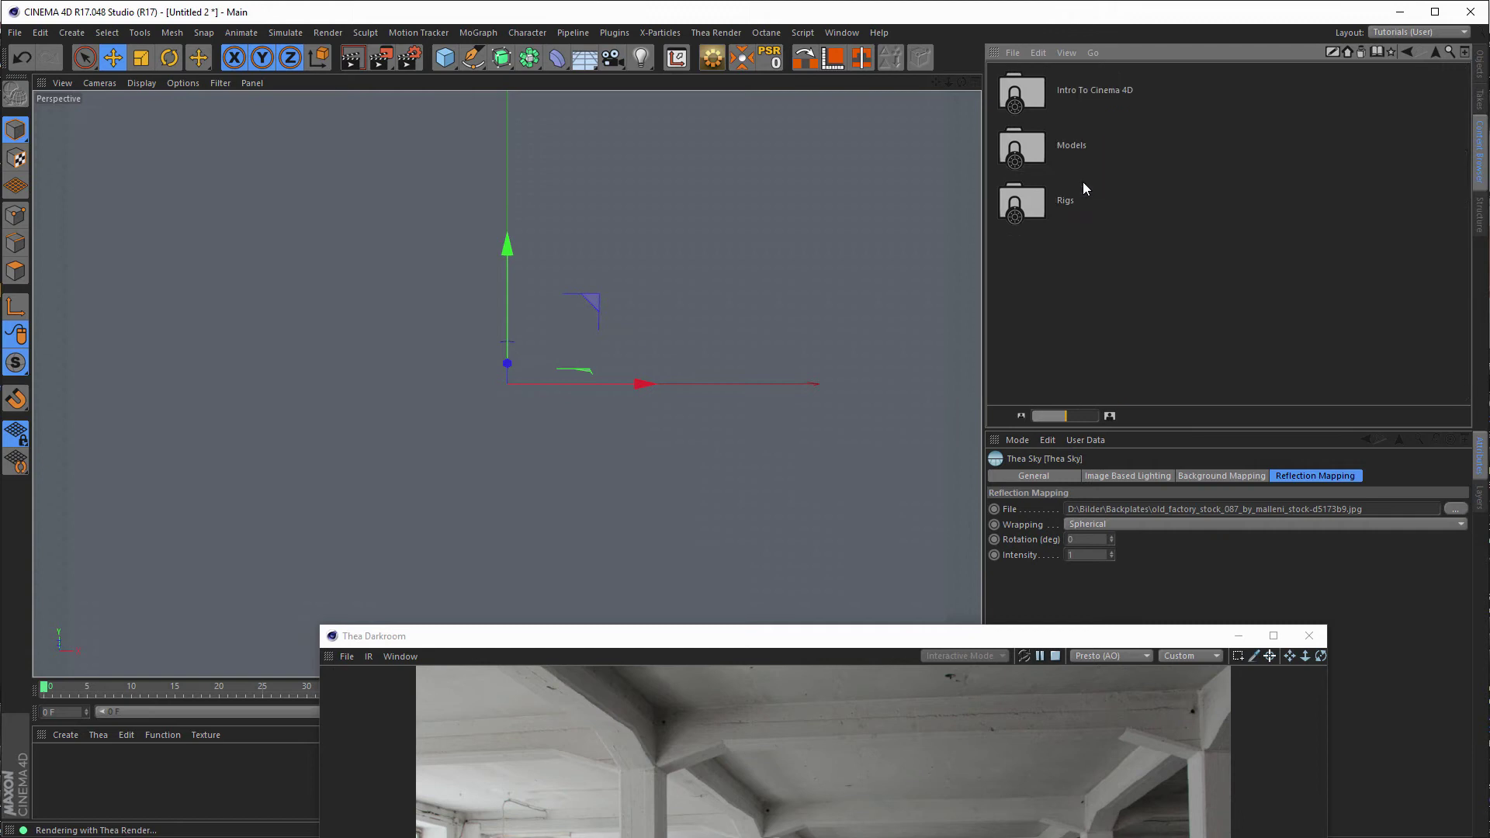
{"action": "double_click", "coordinate": [1087, 147]}
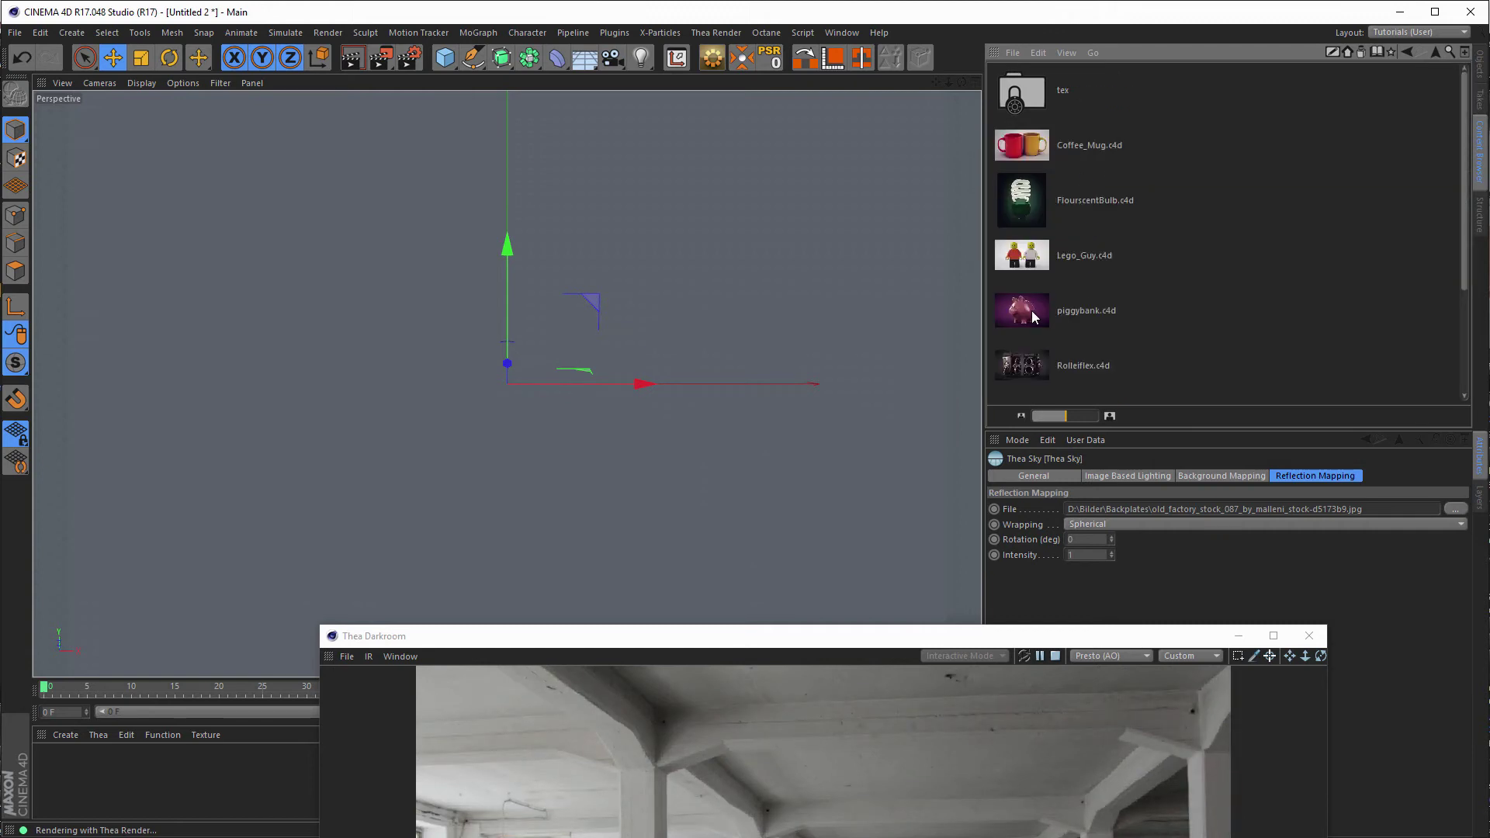
{"action": "double_click", "coordinate": [1032, 311]}
Step: Shrink the Darkroom window, move the piggy bank down onto the factory floor, and stop rendering
{"action": "left_click_drag", "start_coordinate": [1076, 645], "coordinate": [1221, 65]}
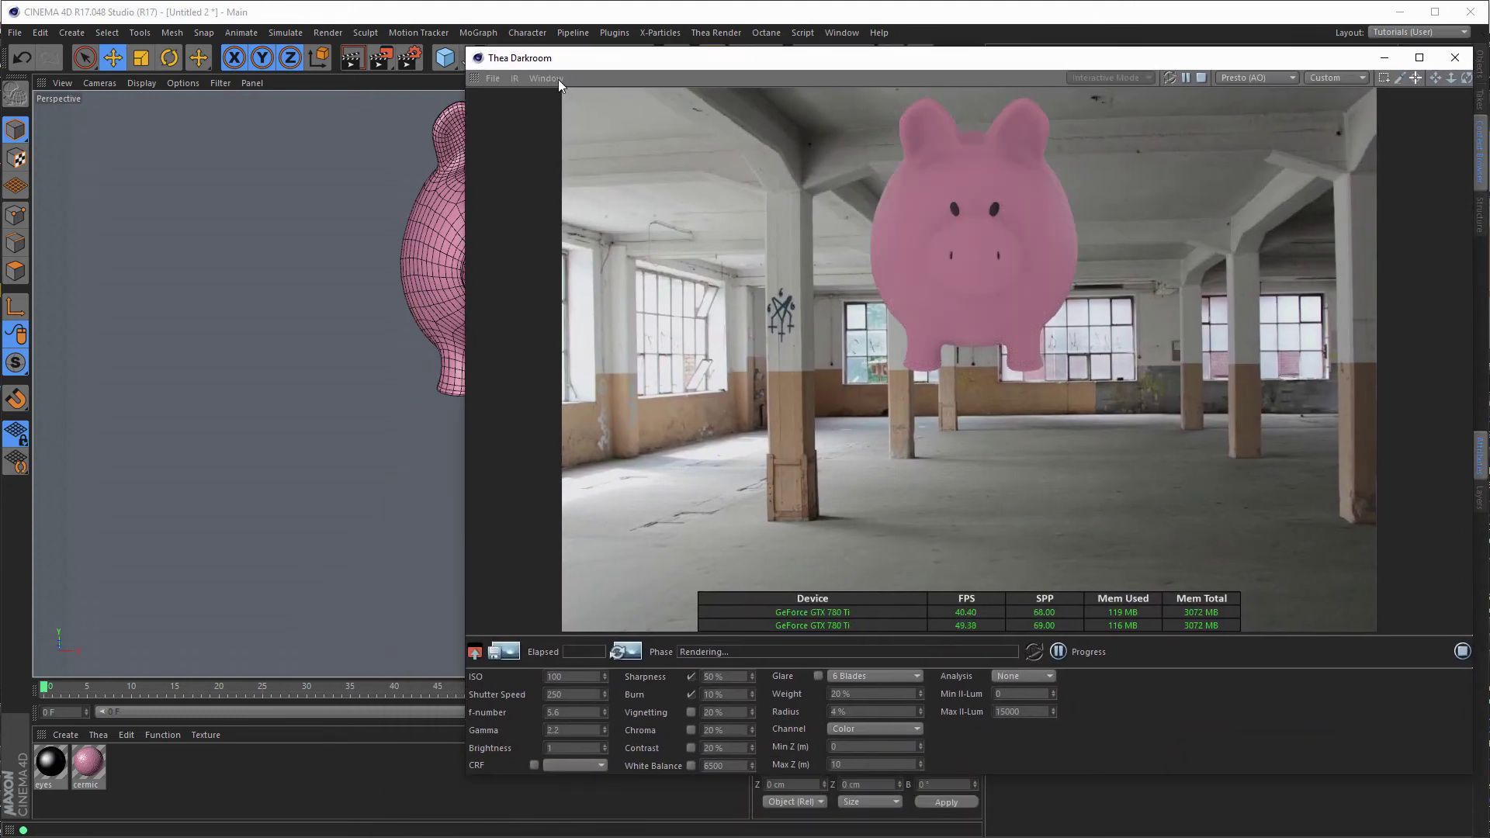
{"action": "left_click_drag", "start_coordinate": [466, 63], "coordinate": [634, 158]}
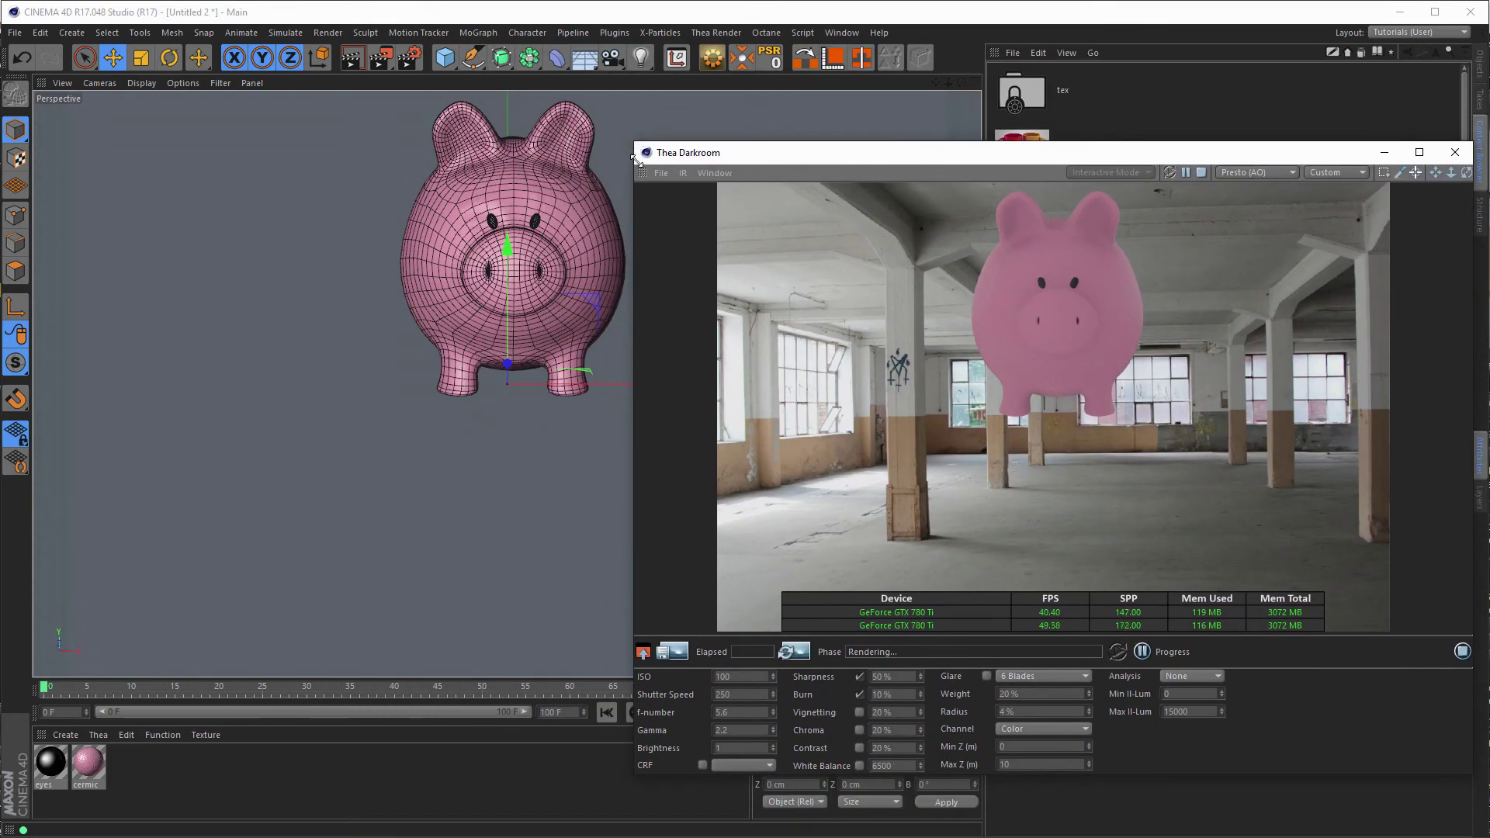
{"action": "left_click_drag", "start_coordinate": [530, 254], "coordinate": [552, 432]}
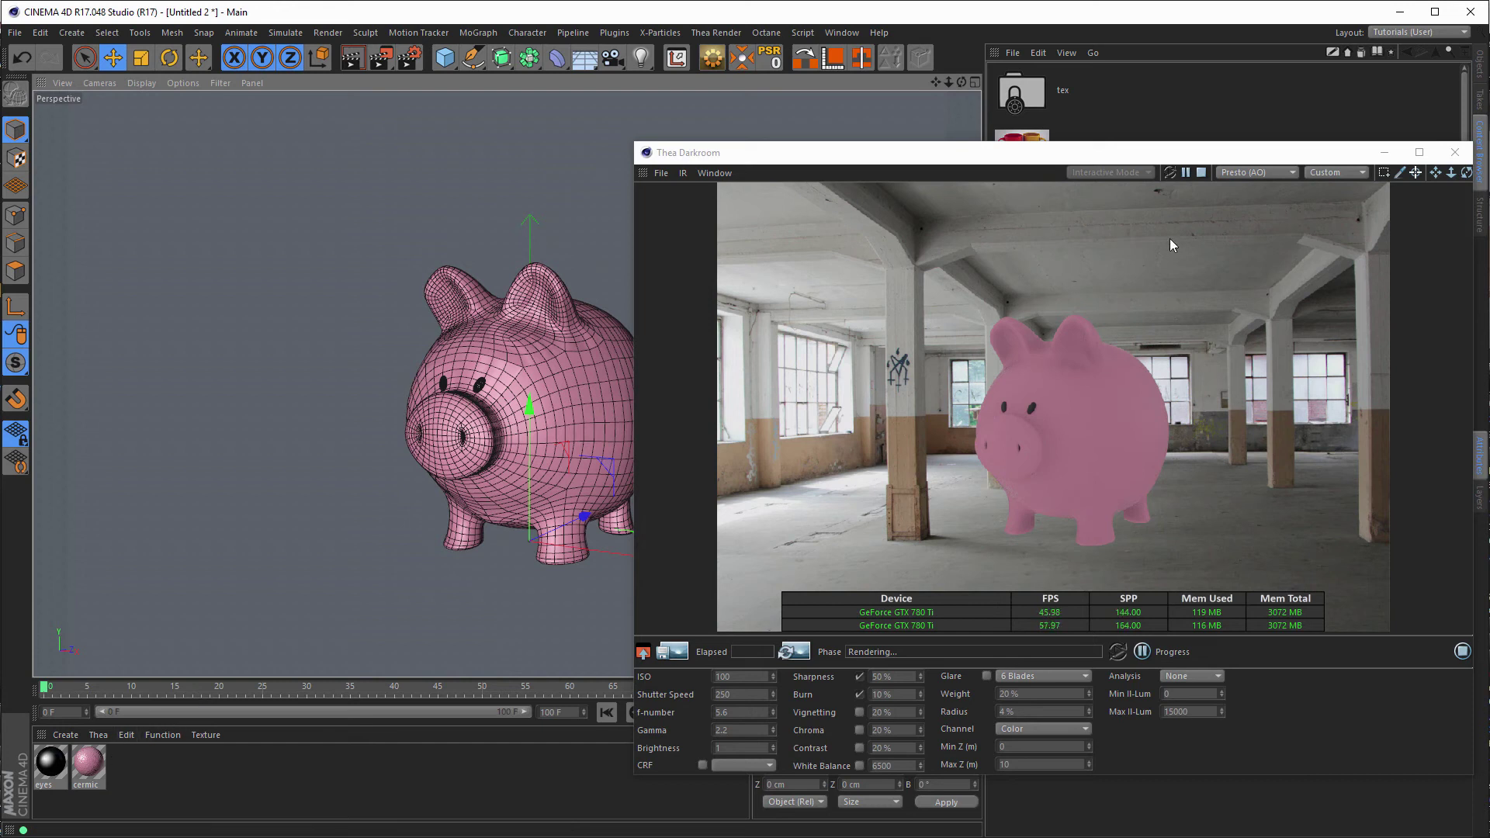
{"action": "left_click", "coordinate": [1200, 172]}
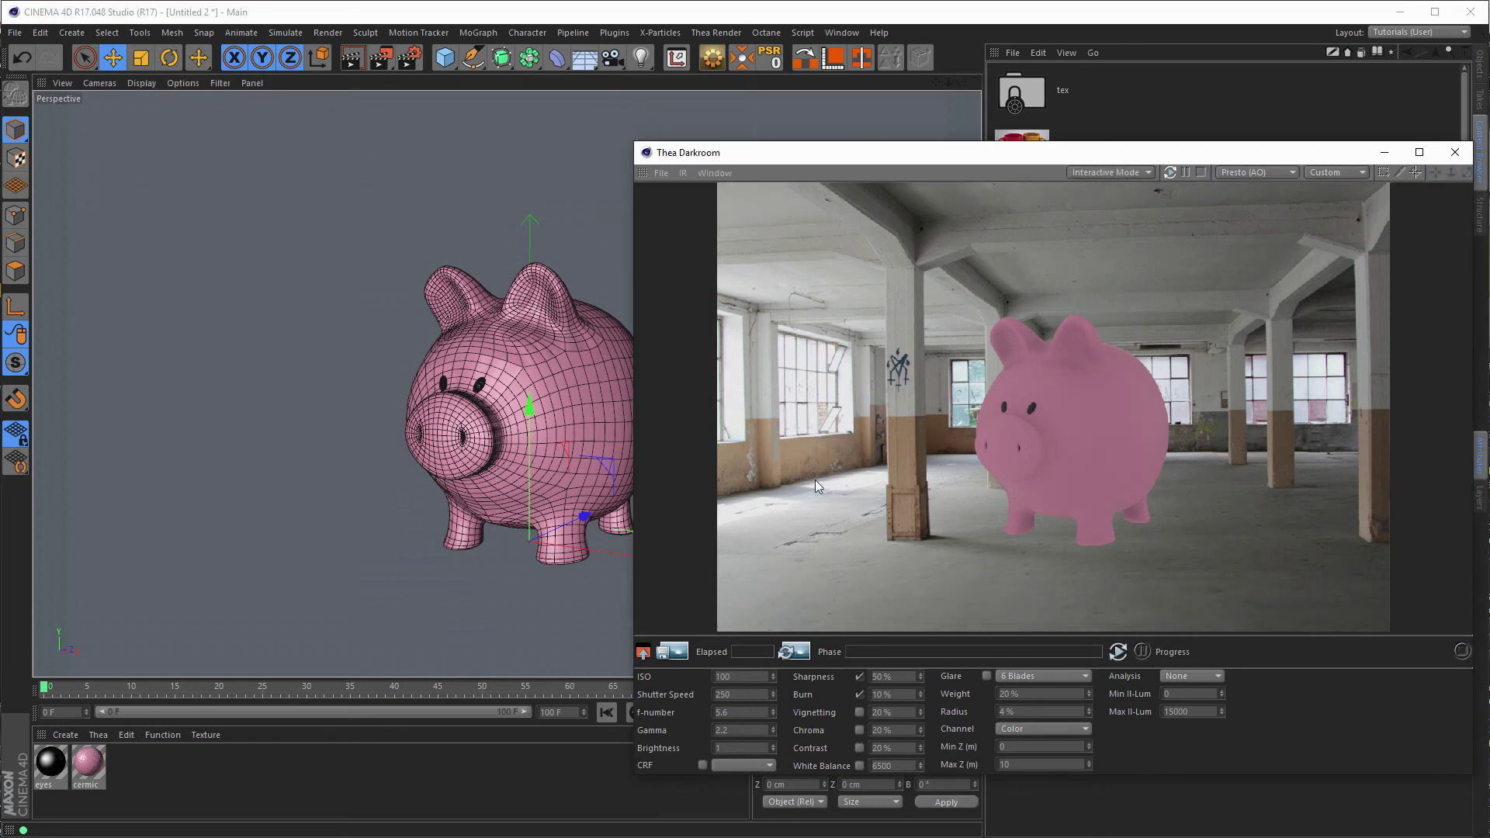
Step: Convert every piggy bank material to native Thea materials using Thea > Convert Materials, Convert All
{"action": "left_click", "coordinate": [65, 735]}
{"action": "left_click", "coordinate": [65, 737]}
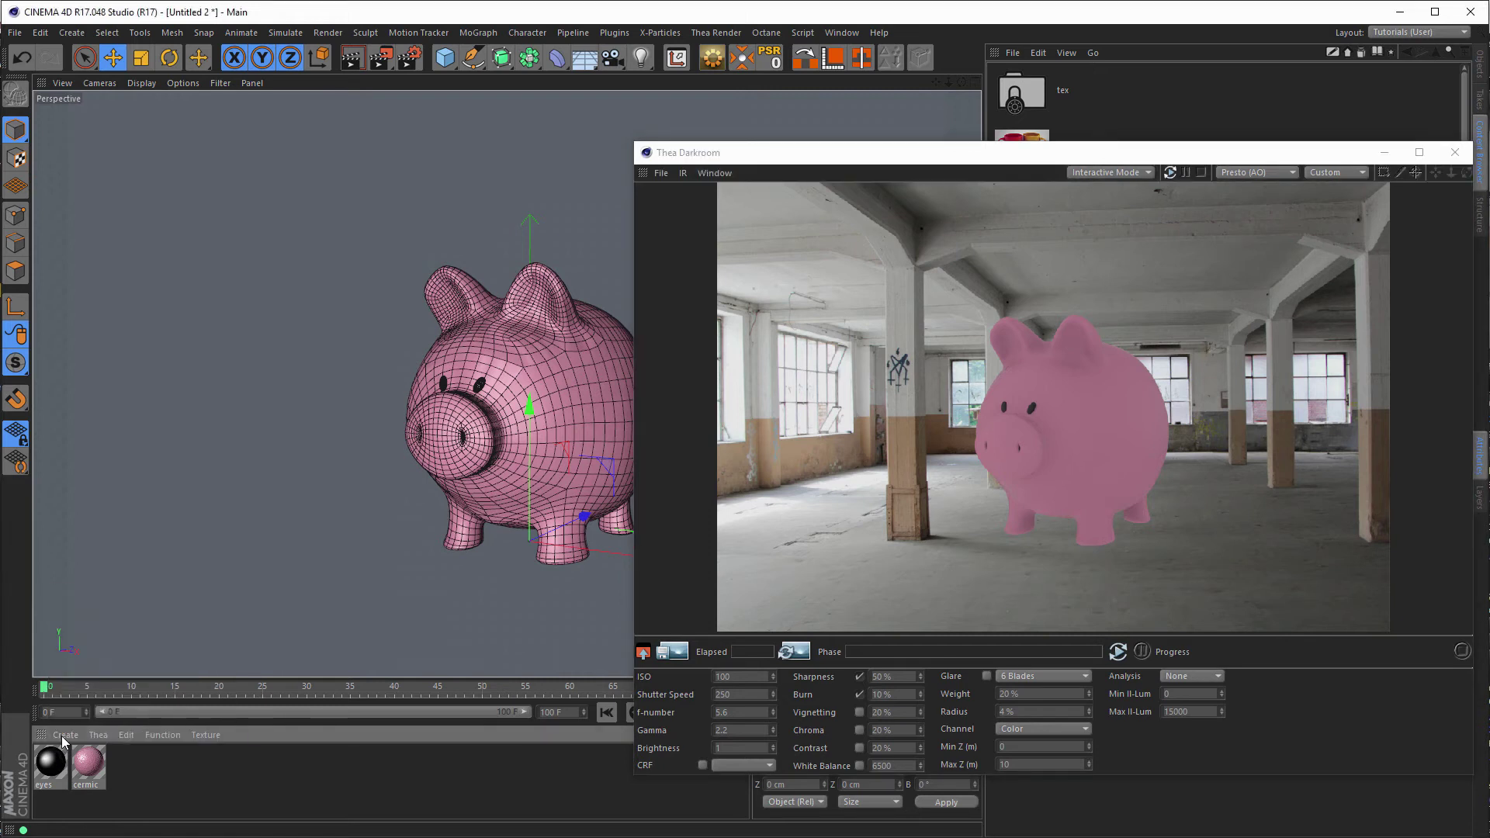
{"action": "left_click", "coordinate": [98, 735]}
{"action": "left_click", "coordinate": [125, 735]}
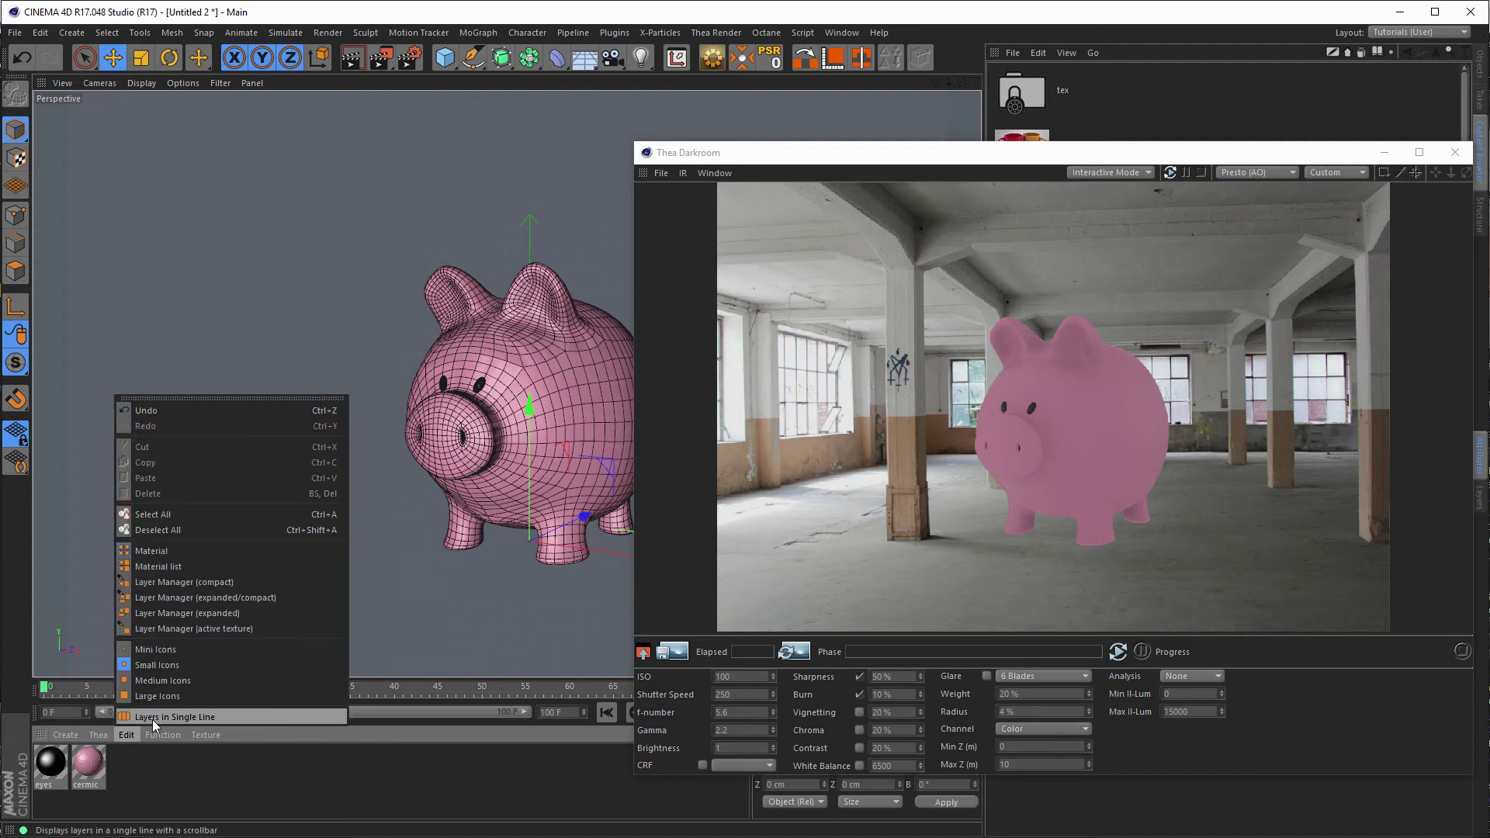
{"action": "left_click", "coordinate": [88, 737]}
{"action": "left_click", "coordinate": [88, 739]}
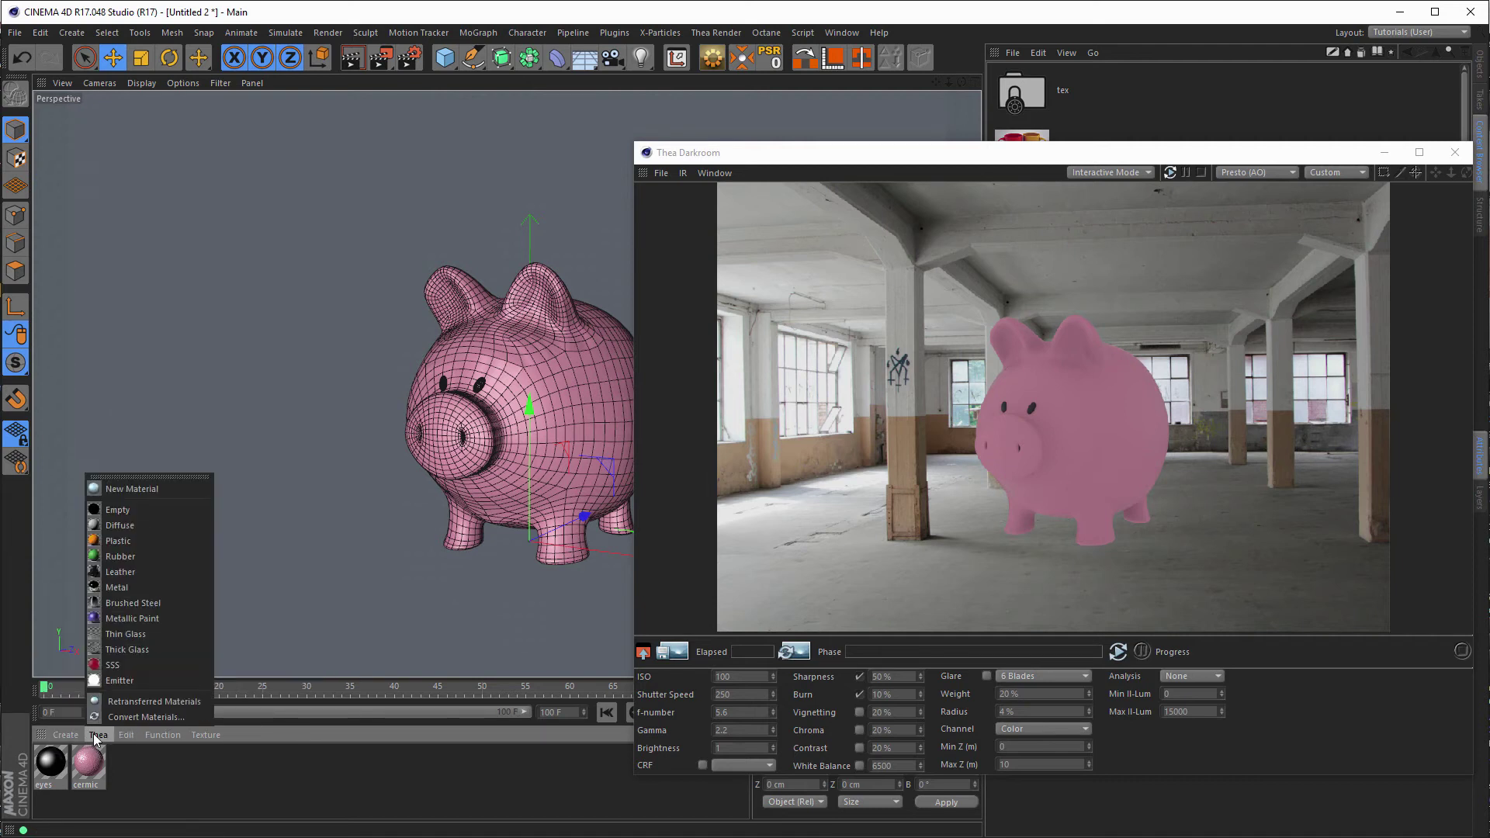
{"action": "left_click", "coordinate": [104, 719]}
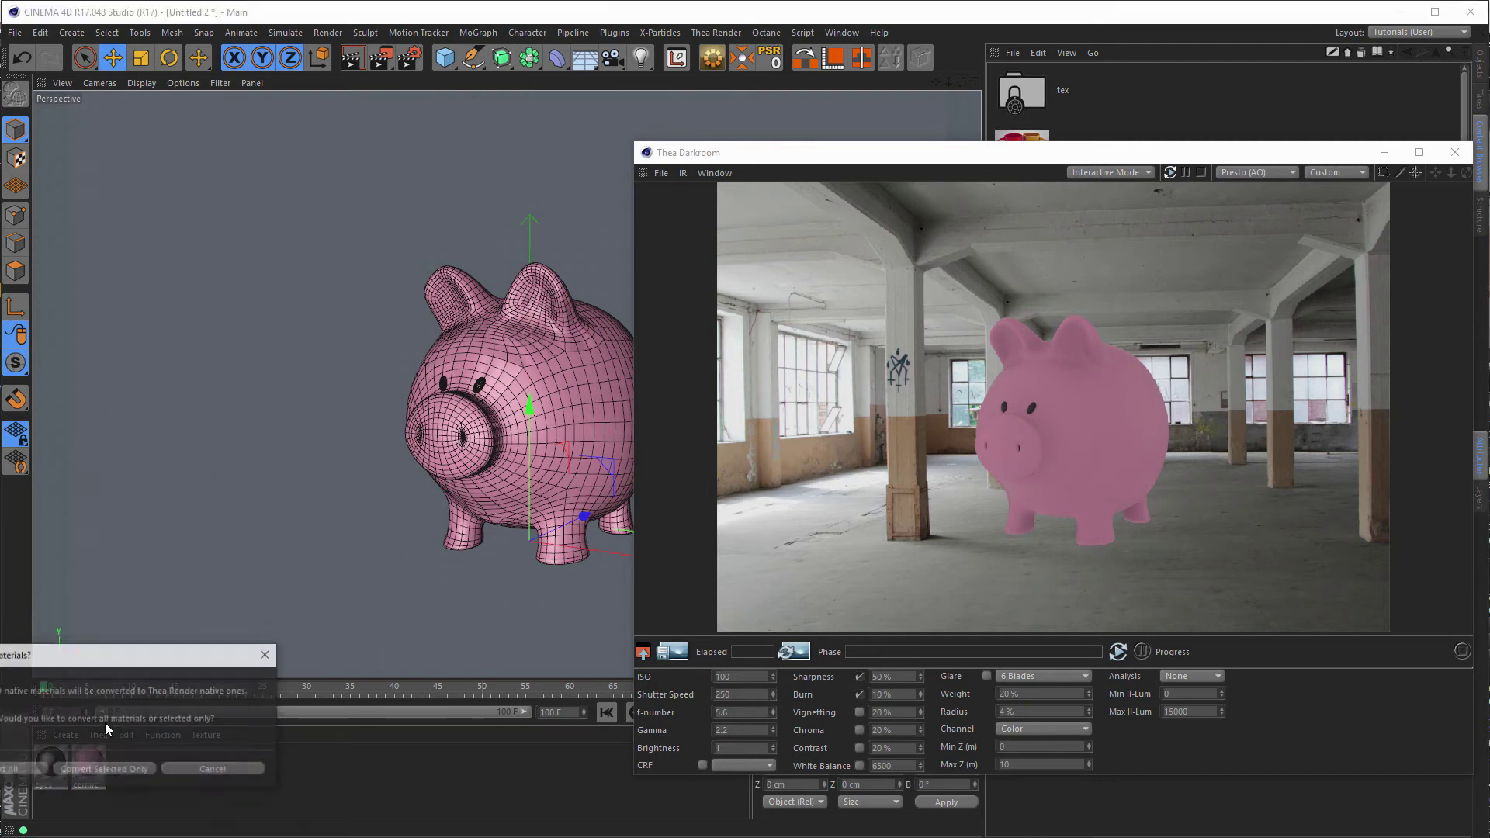
{"action": "left_click", "coordinate": [12, 770]}
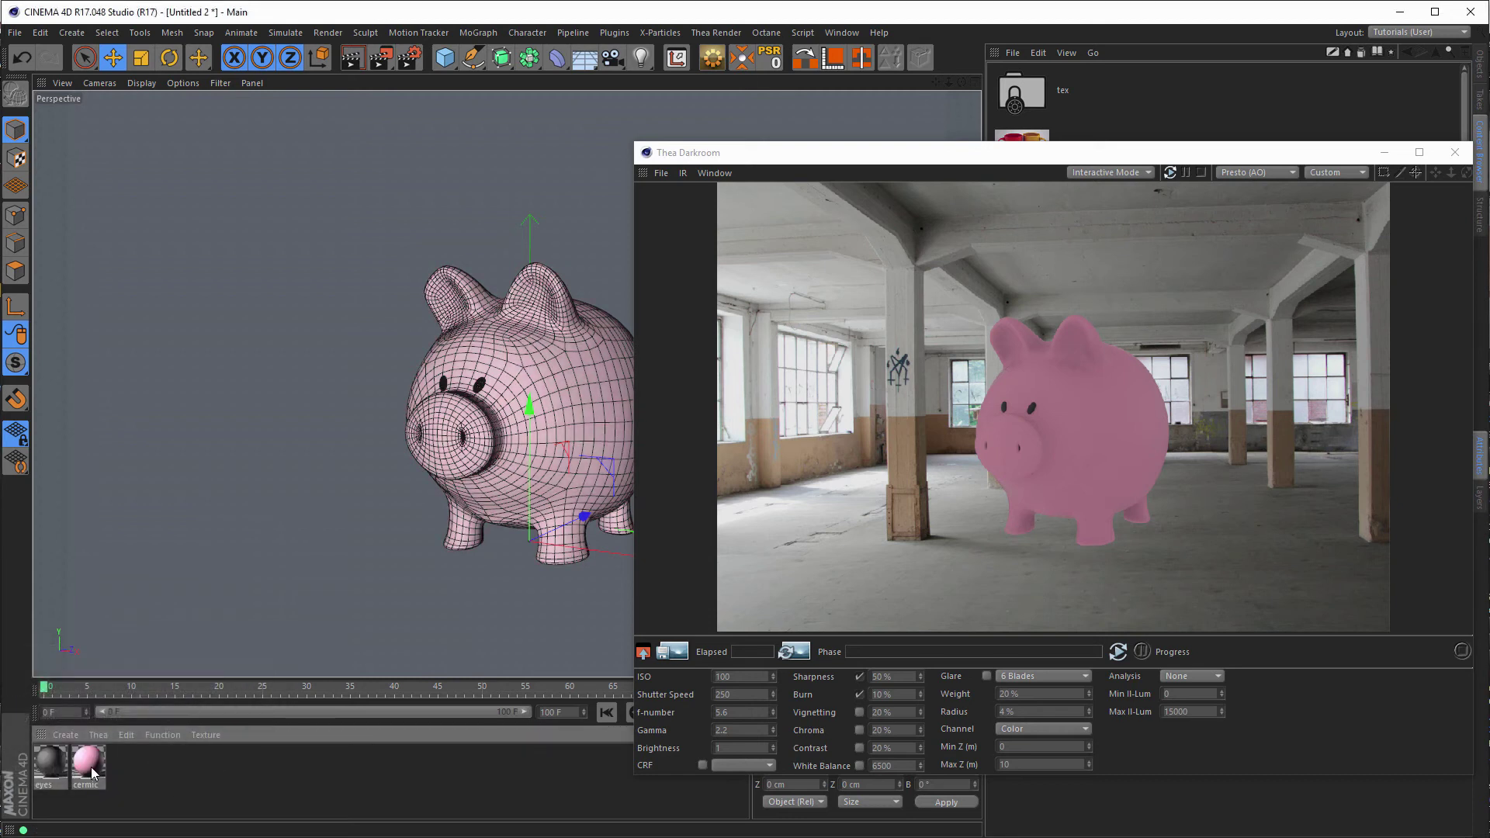
Step: Add a Glossy layer to the cermic material with 5% roughness
{"action": "double_click", "coordinate": [89, 764]}
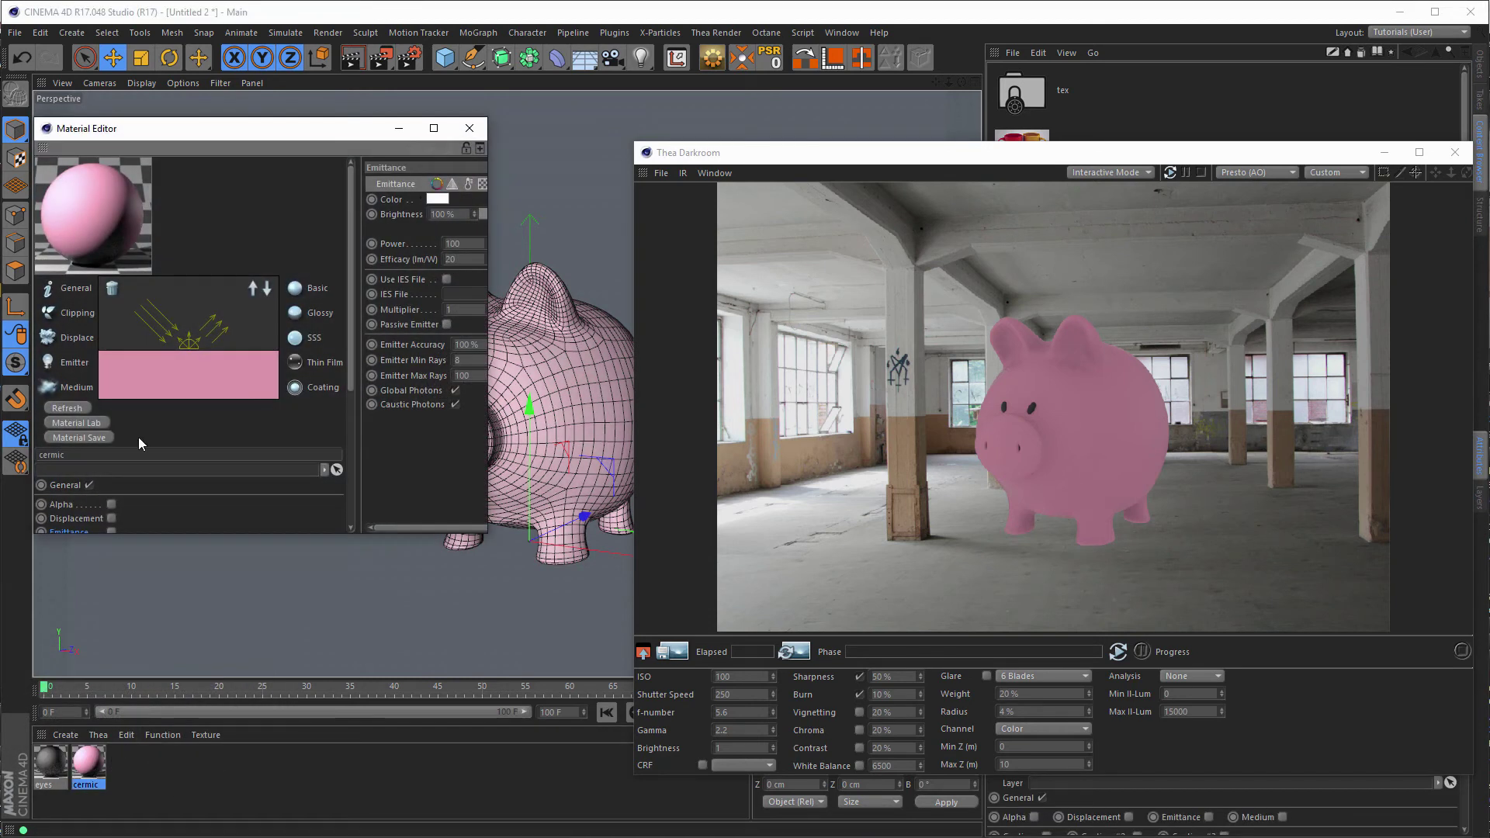
{"action": "left_click_drag", "start_coordinate": [208, 570], "coordinate": [208, 681]}
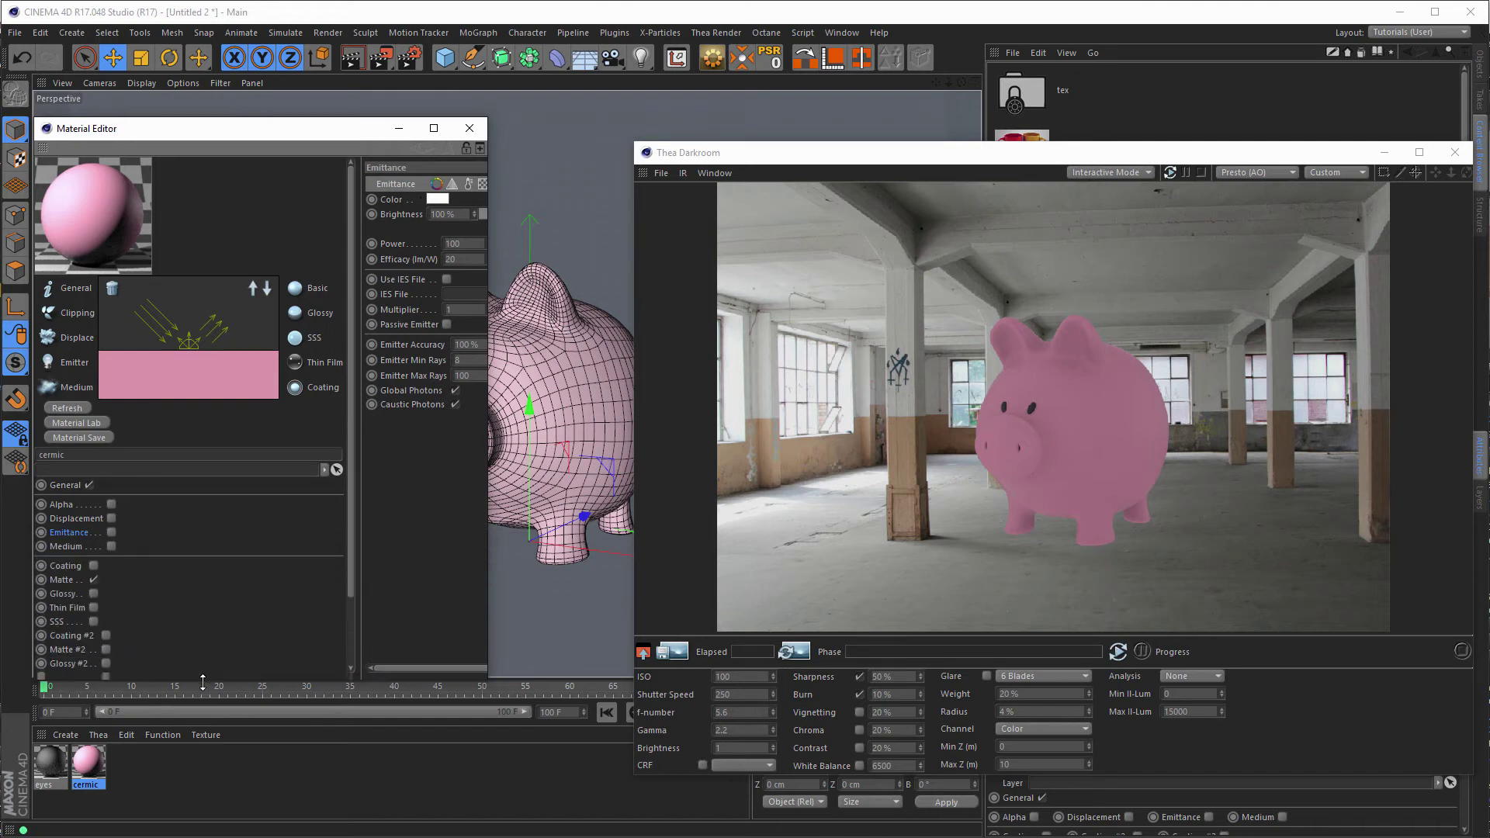
{"action": "left_click", "coordinate": [93, 594]}
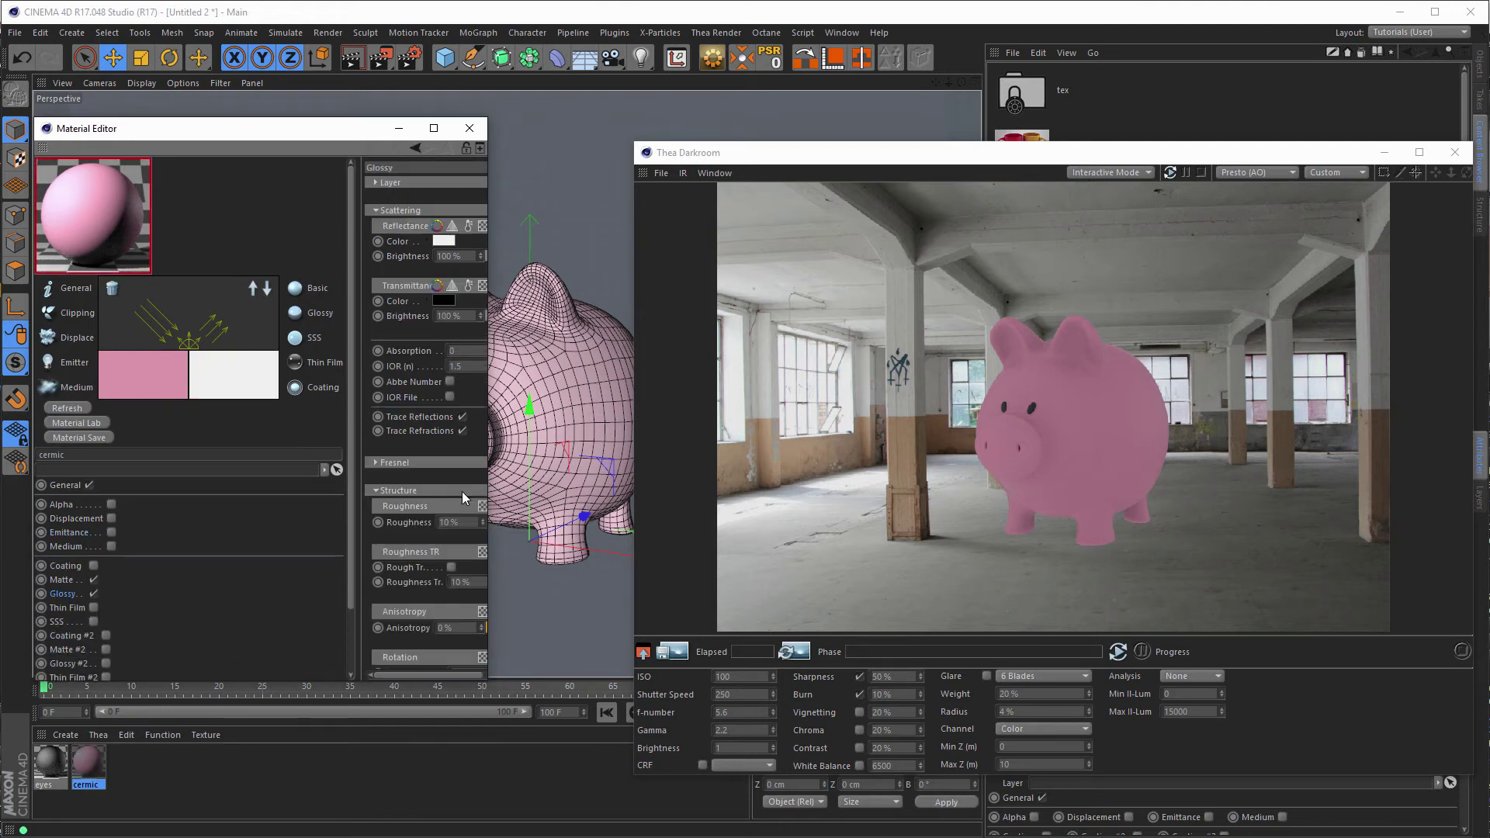
{"action": "left_click_drag", "start_coordinate": [488, 458], "coordinate": [663, 497]}
{"action": "double_click", "coordinate": [450, 522]}
{"action": "type", "text": "5"}
{"action": "key", "text": "Return"}
{"action": "left_click", "coordinate": [645, 129]}
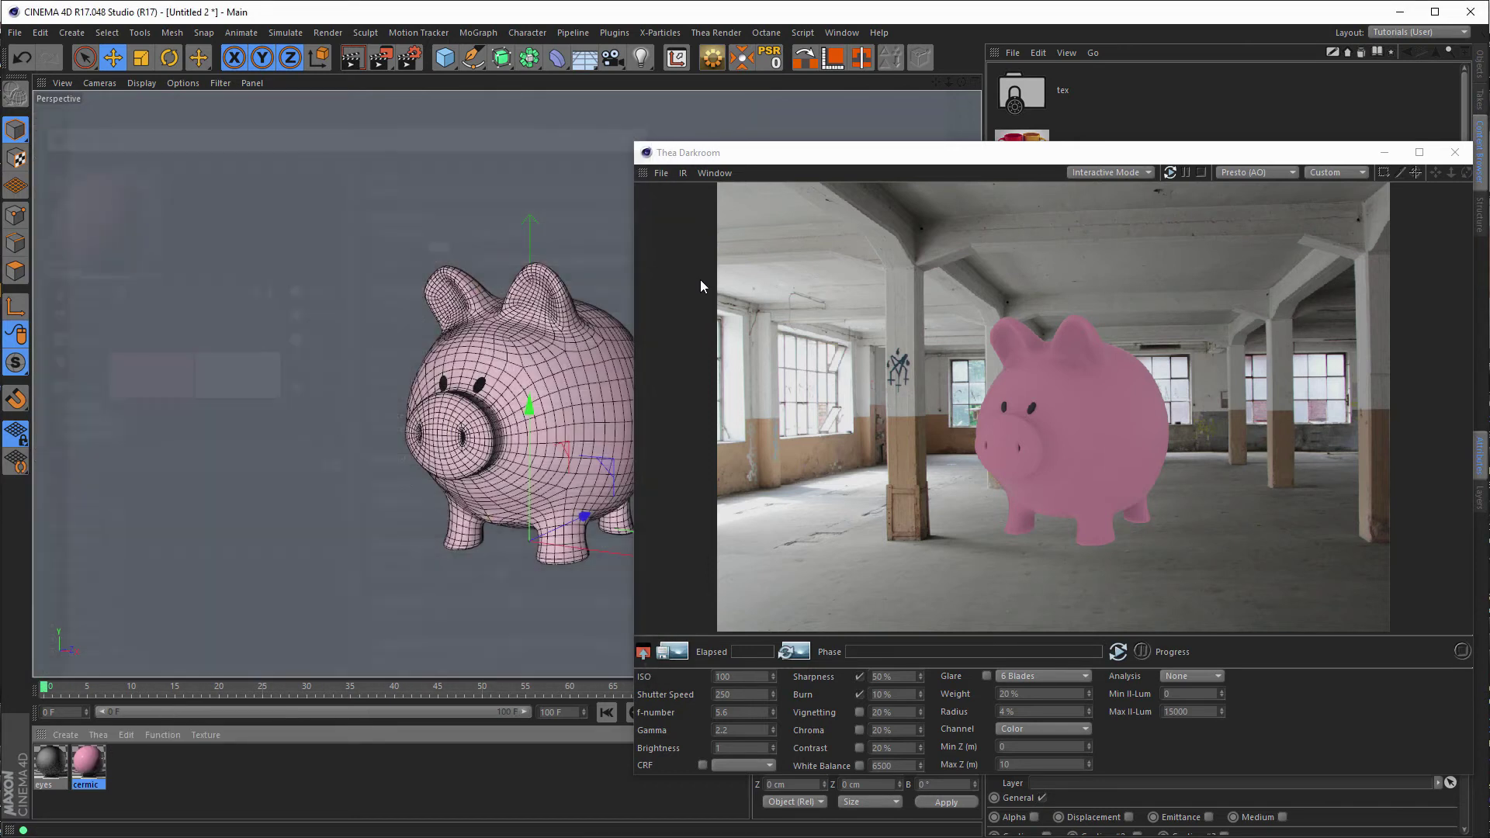
Step: Start Thea Darkroom's Interactive Mode render and reposition the render view
{"action": "left_click", "coordinate": [1175, 173]}
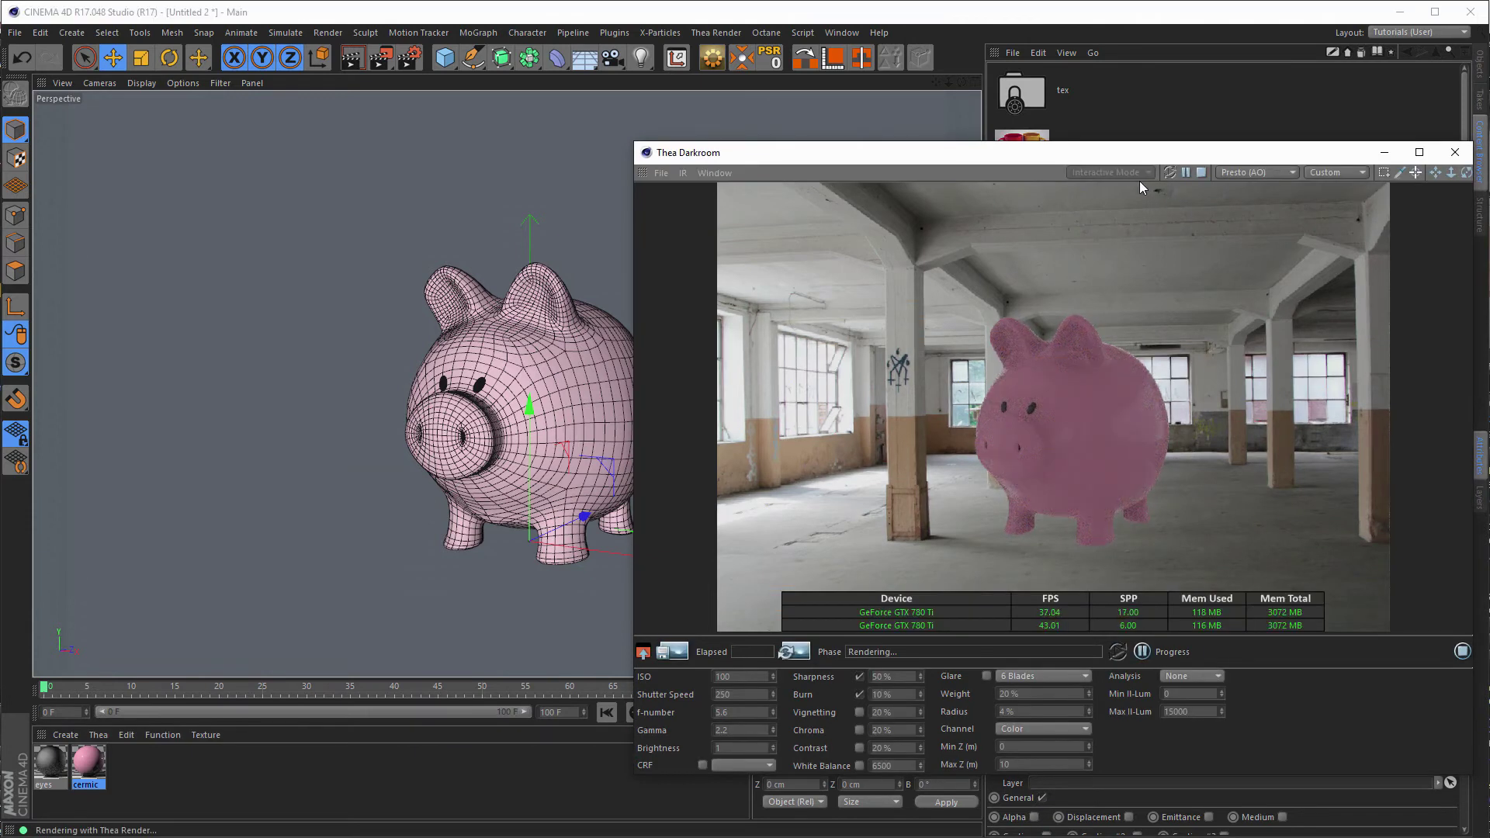
{"action": "left_click_drag", "start_coordinate": [1092, 156], "coordinate": [963, 114]}
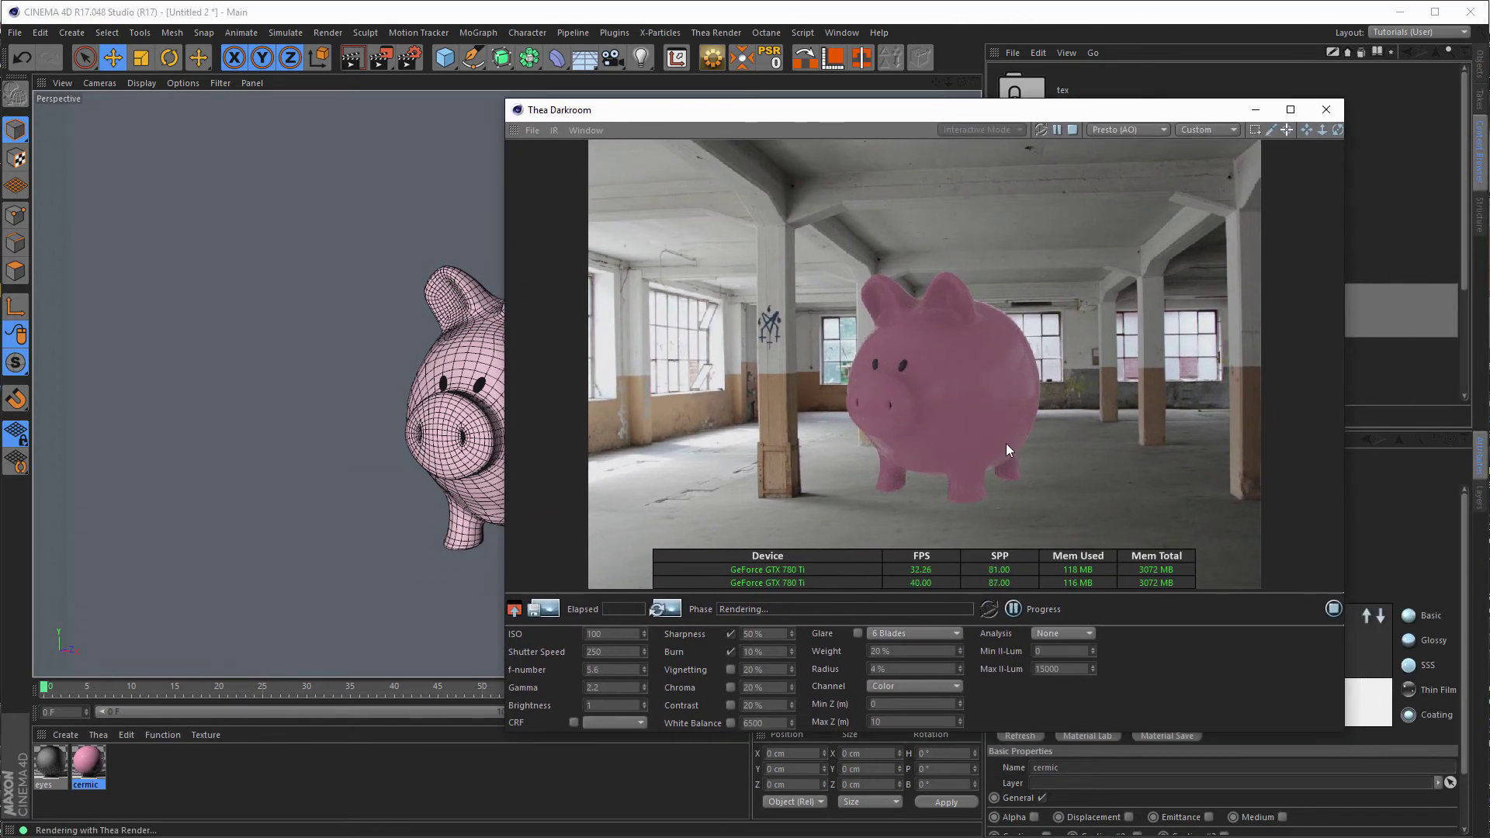
{"action": "left_click_drag", "start_coordinate": [923, 114], "coordinate": [968, 109]}
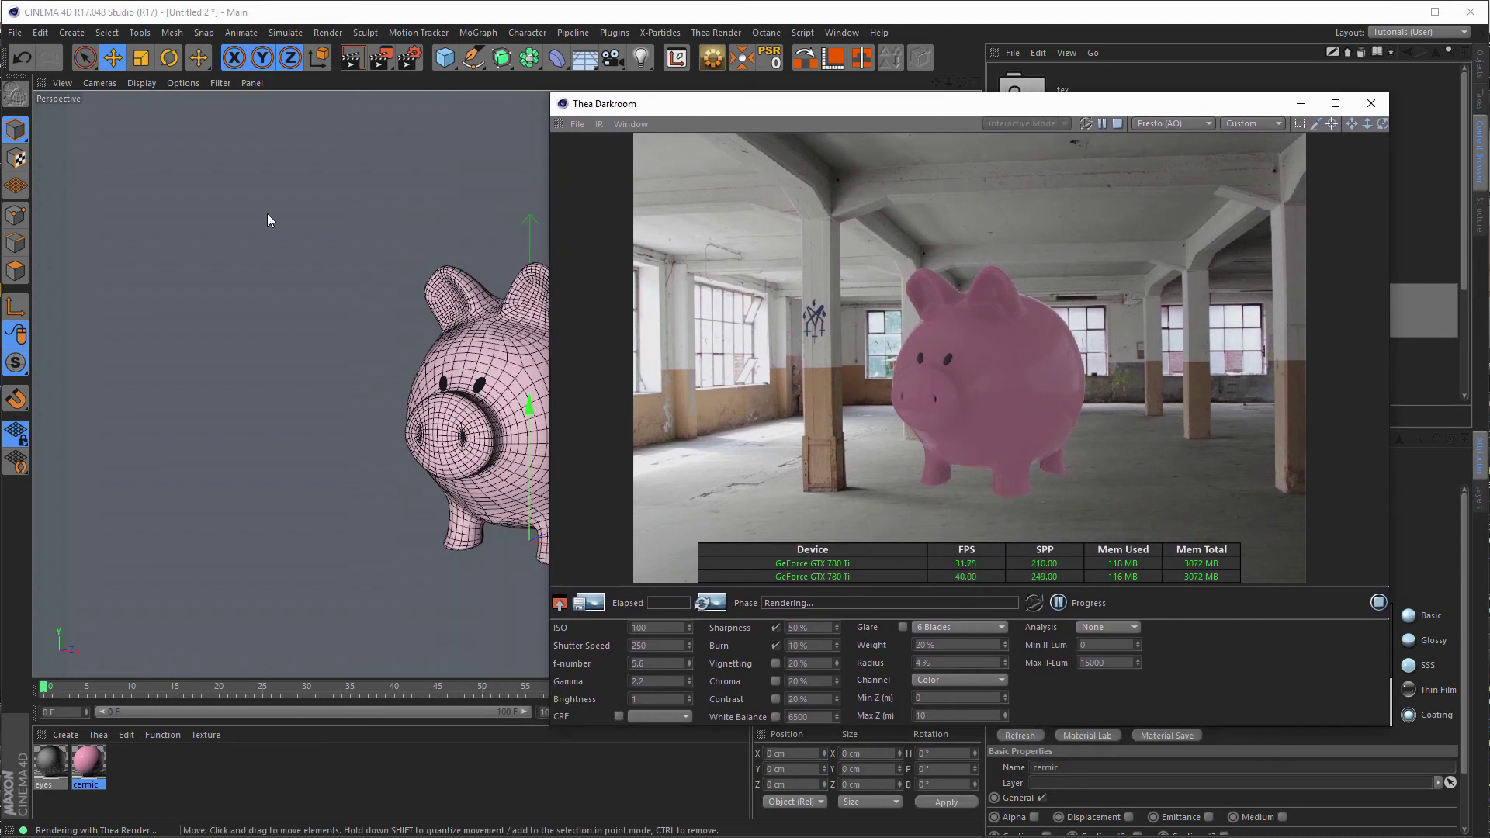
Step: Enable the Shadow Catcher in the Thea Render settings
{"action": "left_click", "coordinate": [412, 58]}
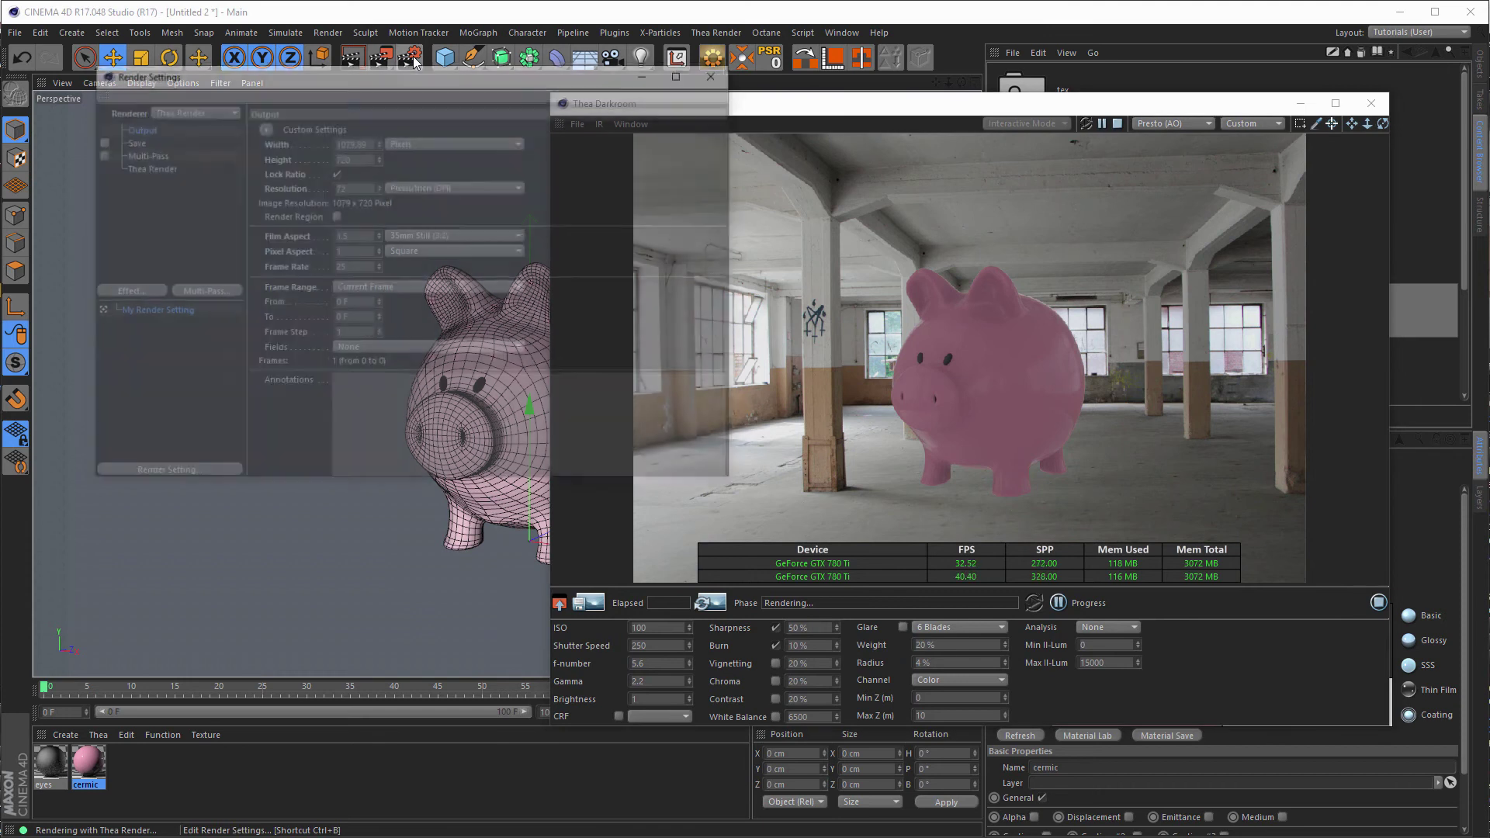
{"action": "left_click", "coordinate": [151, 169]}
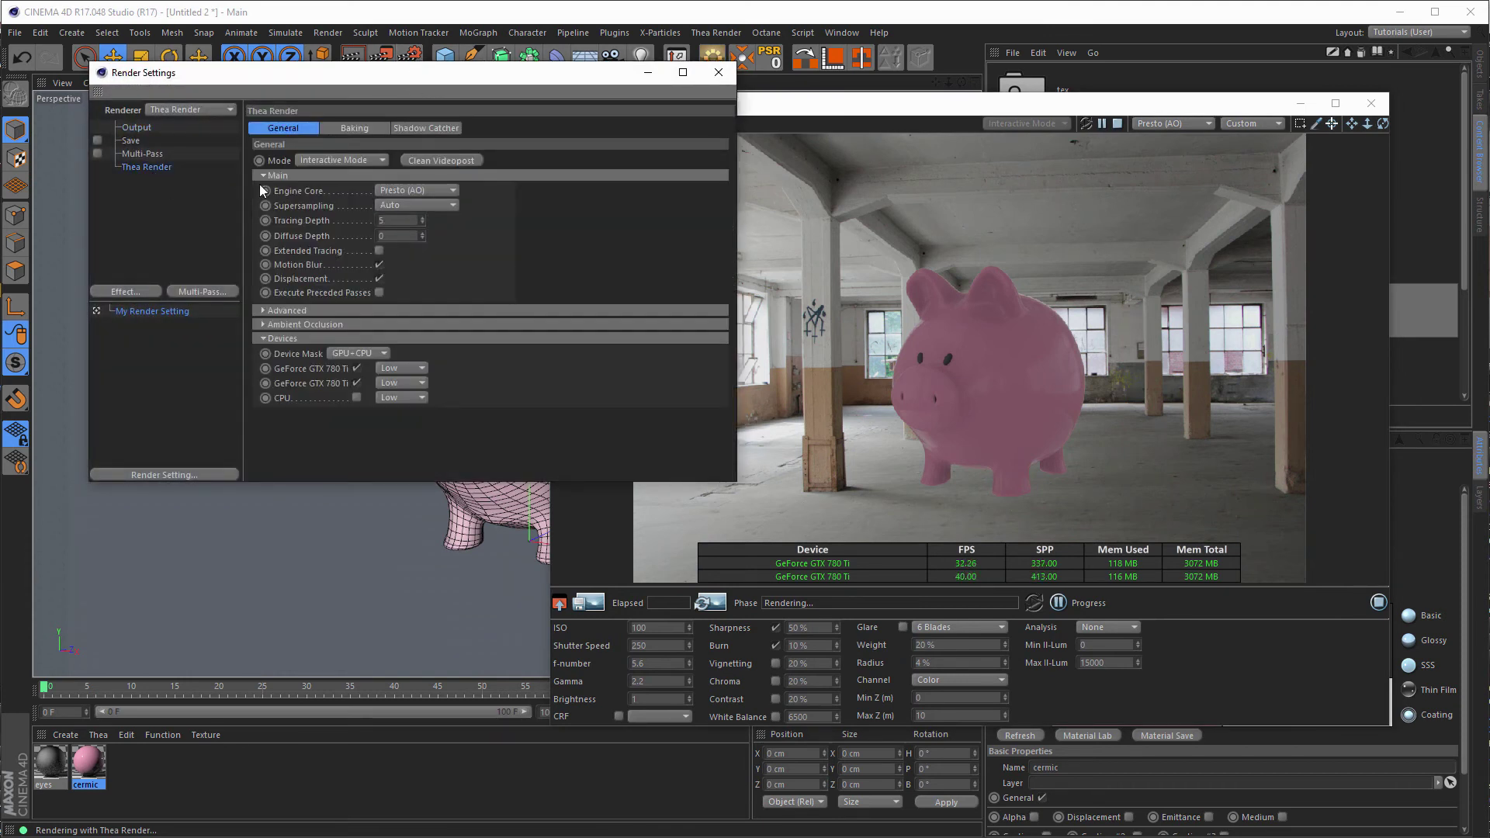
{"action": "left_click", "coordinate": [416, 127]}
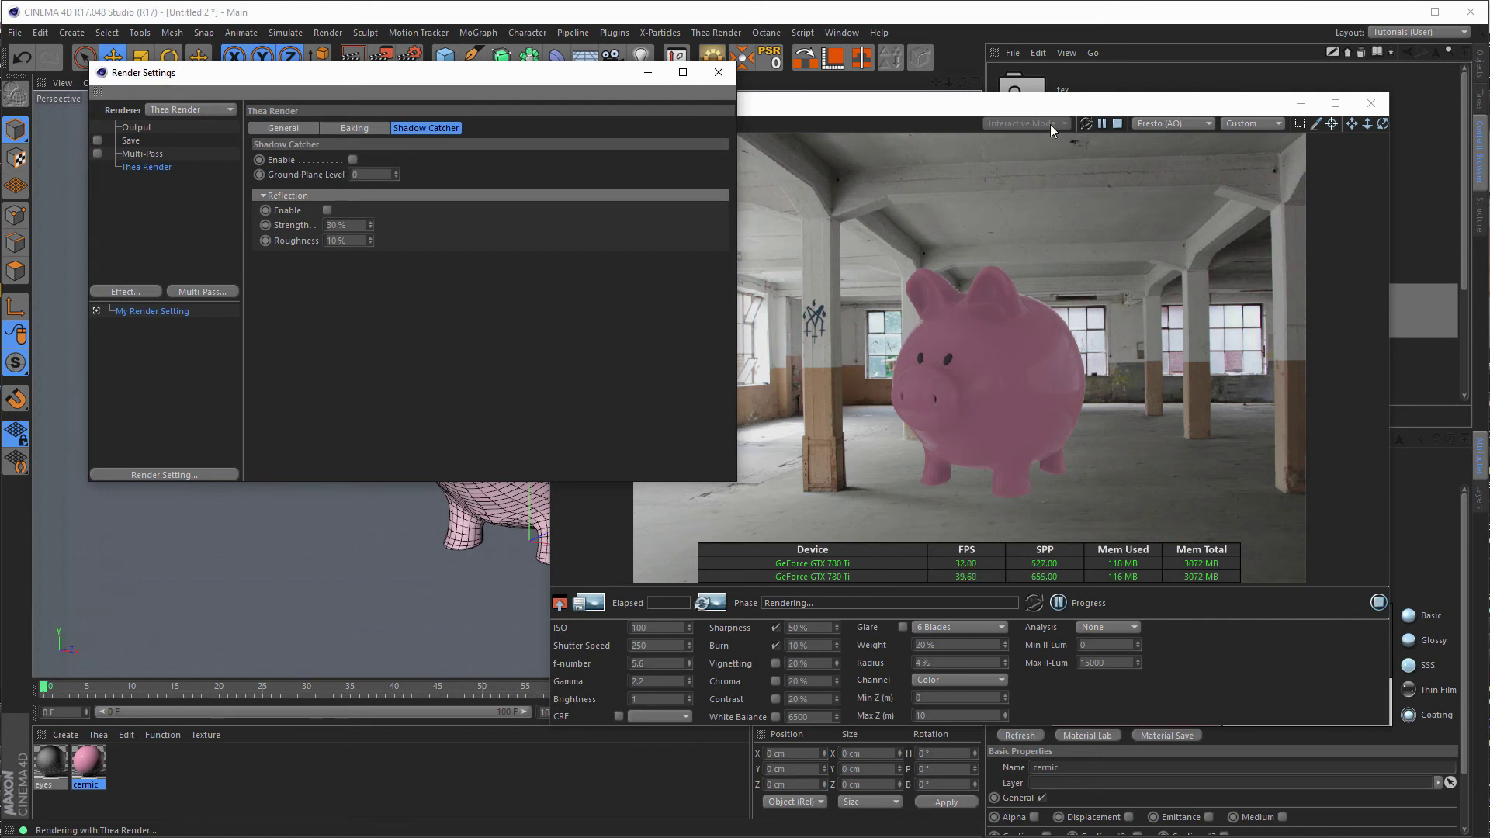
{"action": "left_click_drag", "start_coordinate": [572, 80], "coordinate": [510, 96]}
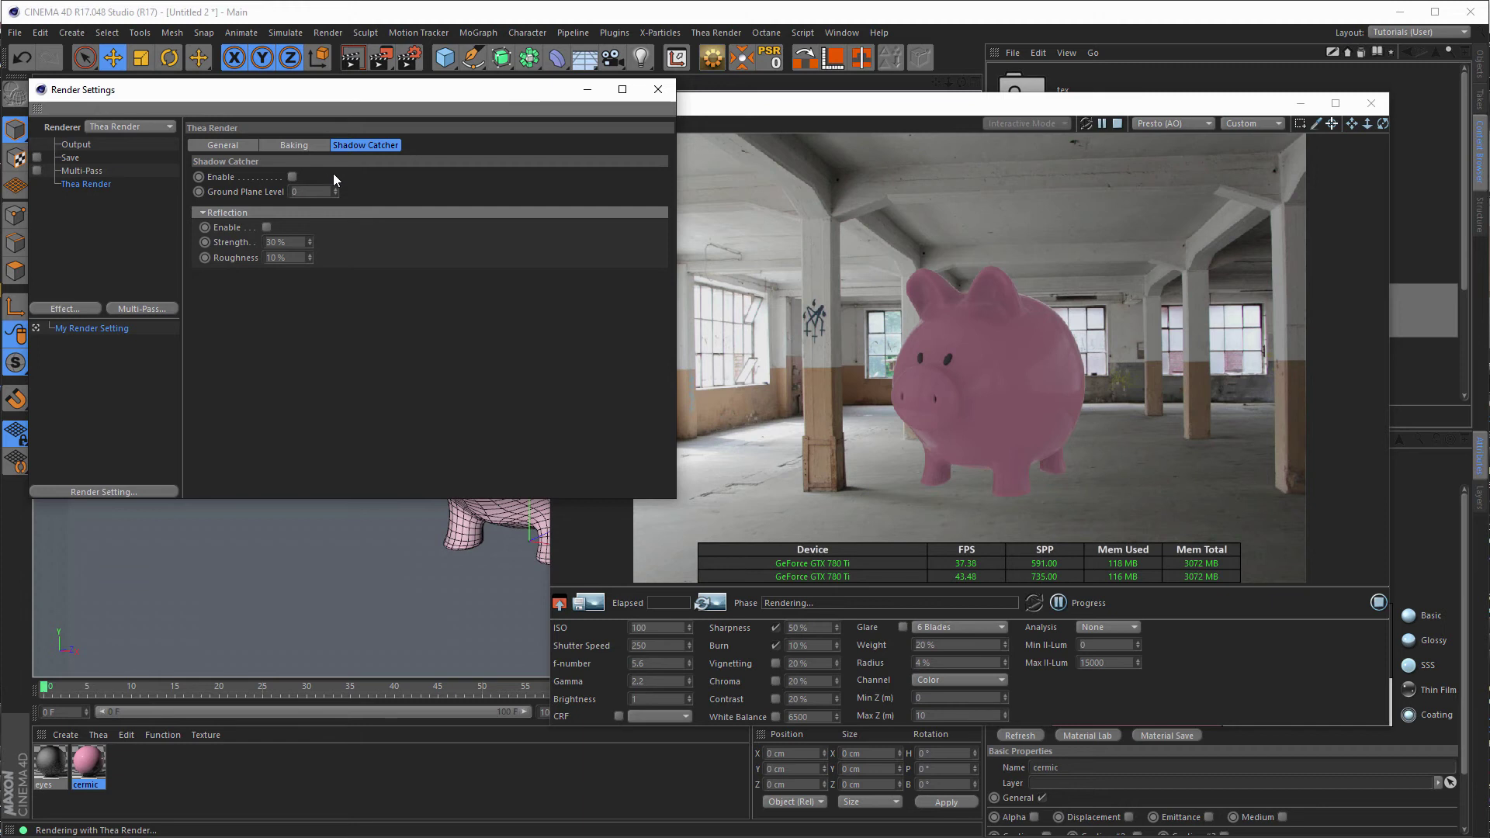
{"action": "left_click", "coordinate": [292, 177]}
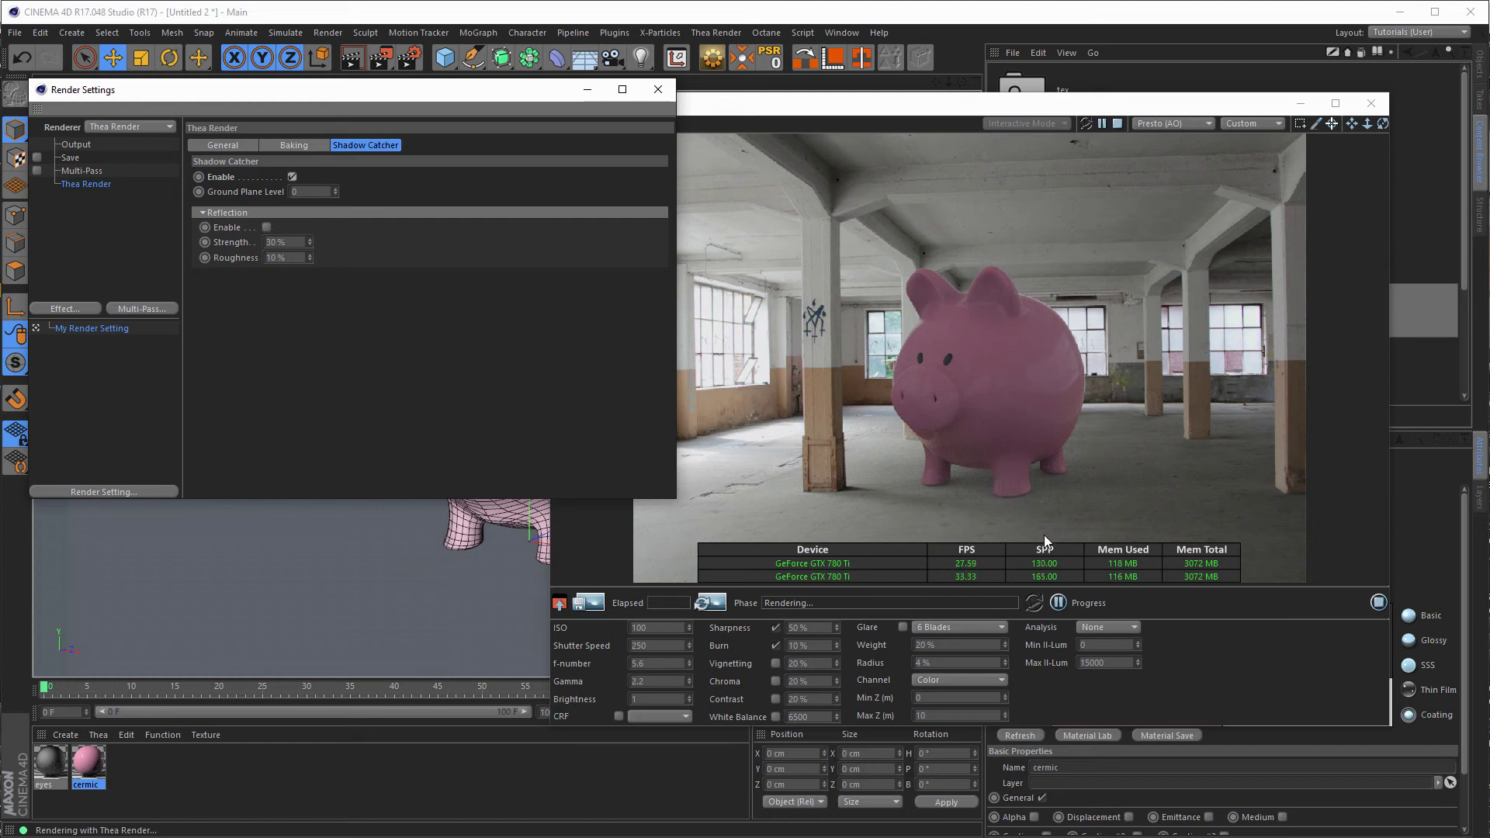
Step: Try Ground Plane Level values such as 1, 0.3 and -0.1, then settle on 0
{"action": "left_click", "coordinate": [336, 194]}
{"action": "left_click", "coordinate": [338, 194]}
{"action": "left_click", "coordinate": [337, 194]}
{"action": "left_click", "coordinate": [337, 189]}
{"action": "left_click", "coordinate": [338, 190]}
{"action": "left_click", "coordinate": [338, 190]}
{"action": "left_click", "coordinate": [338, 190]}
{"action": "left_click", "coordinate": [338, 190]}
{"action": "left_click", "coordinate": [337, 189]}
{"action": "left_click", "coordinate": [338, 189]}
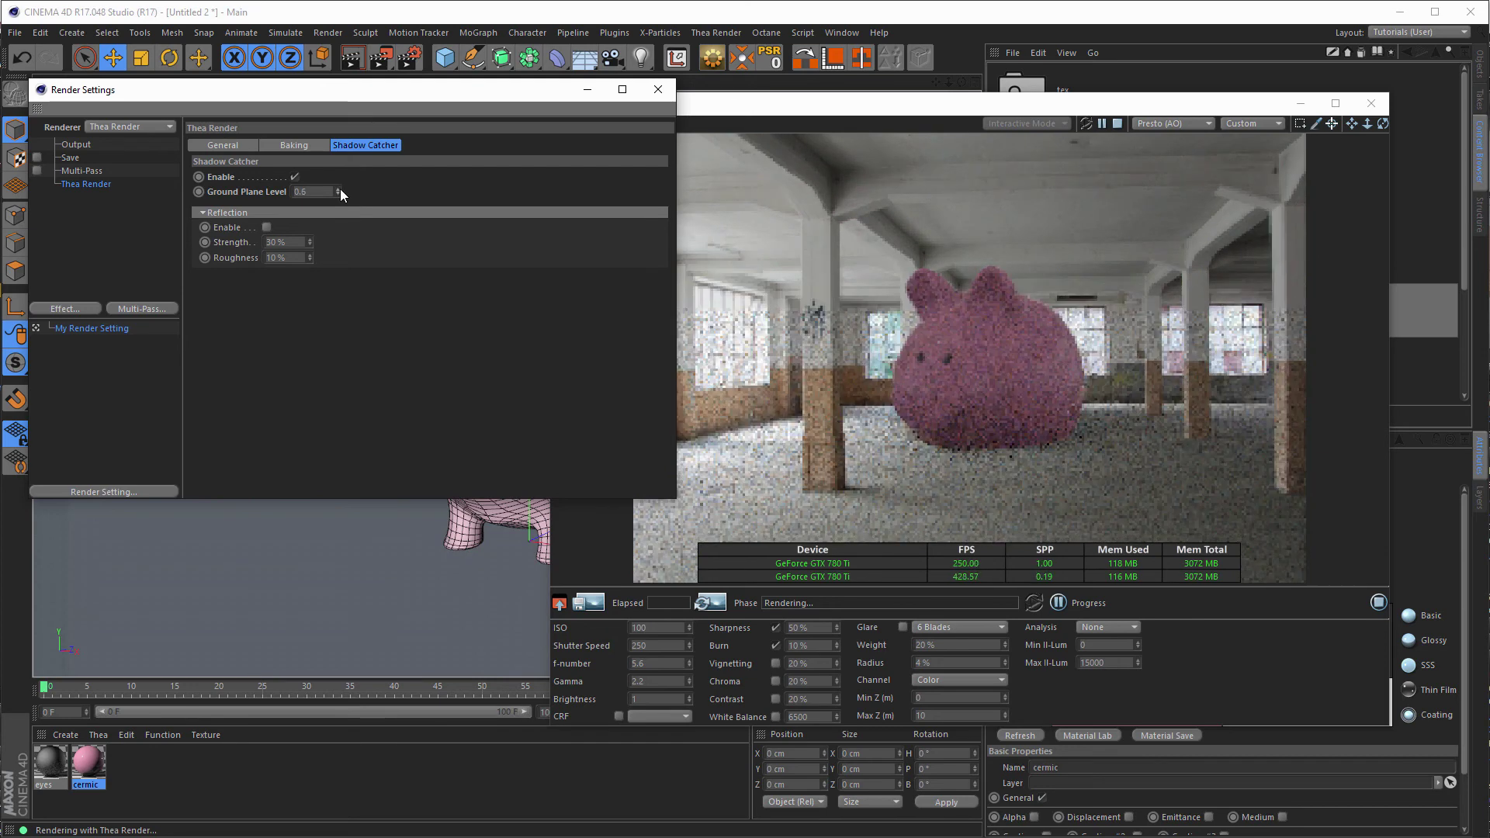
{"action": "left_click", "coordinate": [338, 190]}
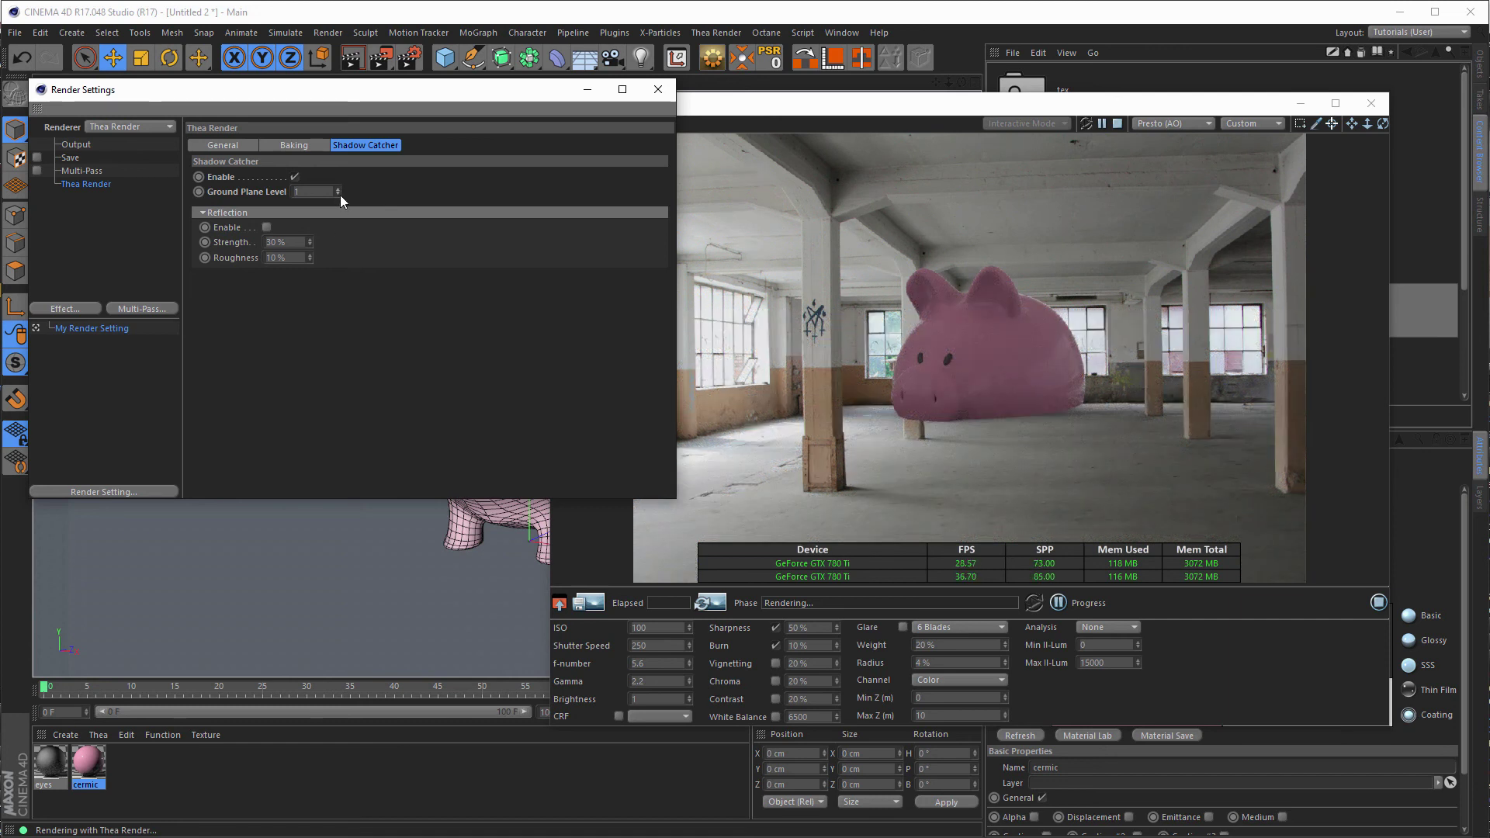
{"action": "left_click", "coordinate": [340, 194]}
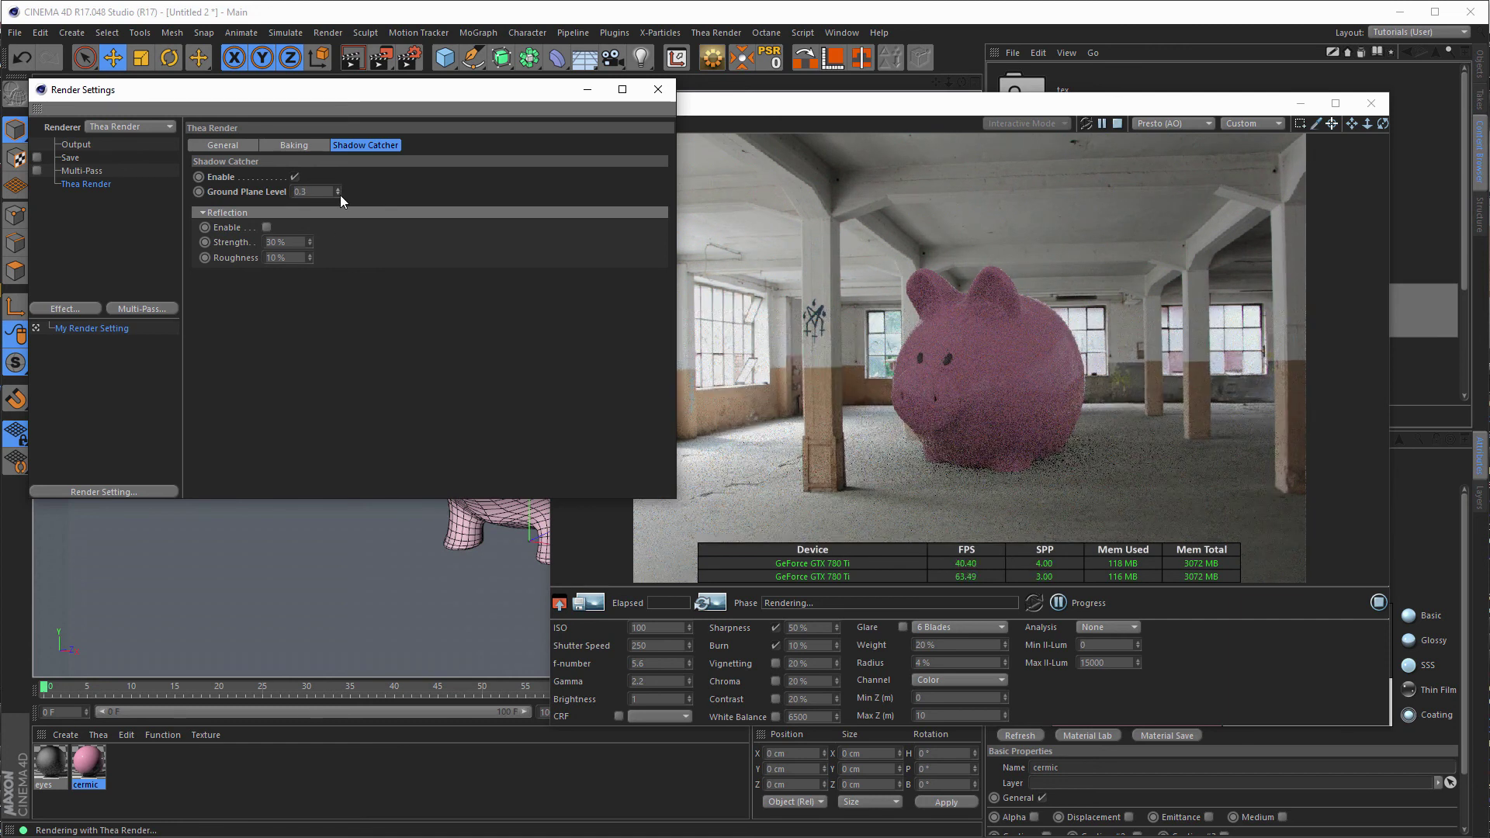
{"action": "left_click", "coordinate": [340, 194]}
{"action": "left_click", "coordinate": [340, 194]}
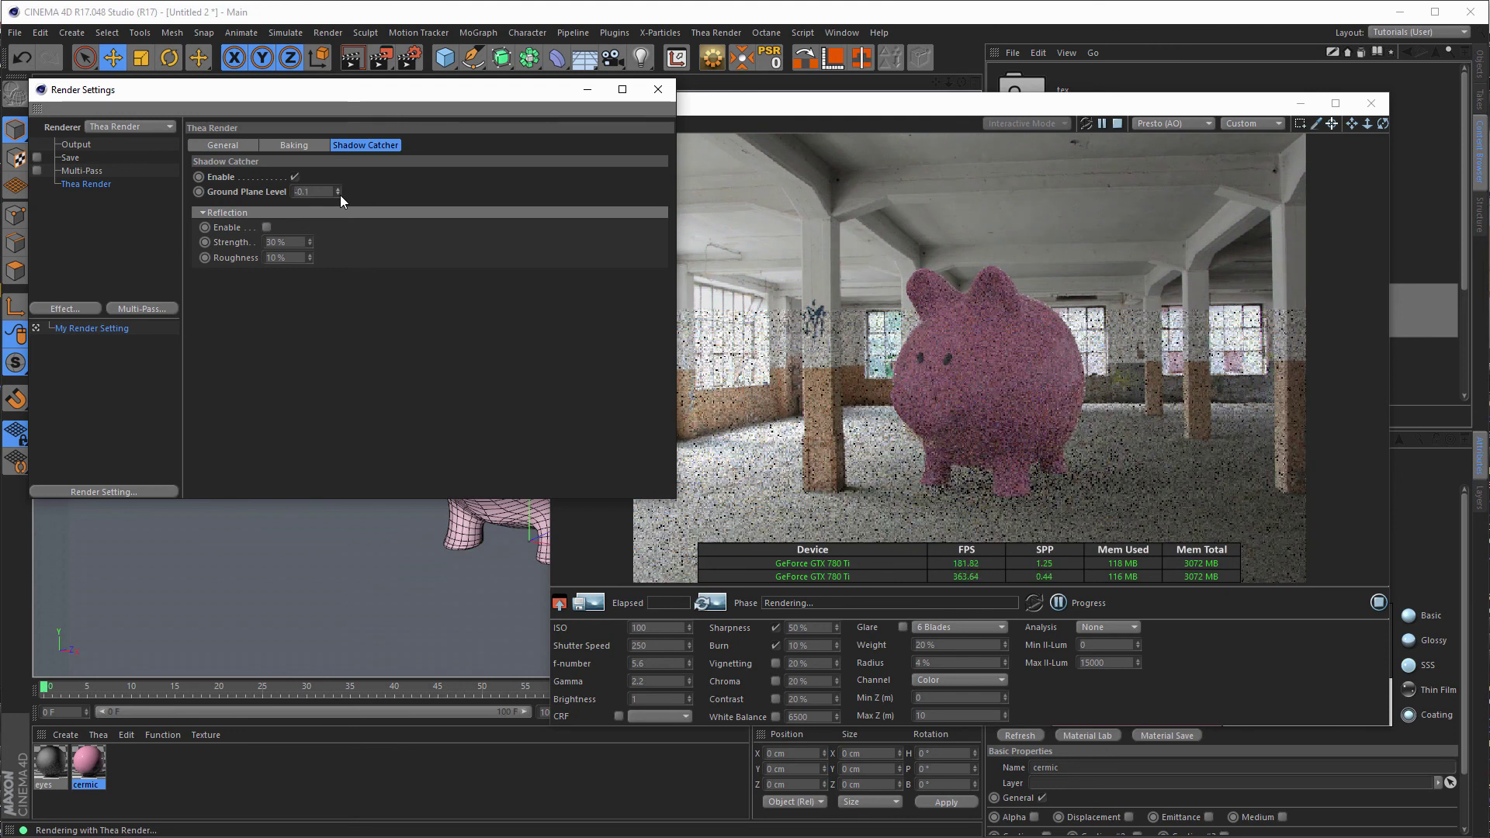
{"action": "left_click", "coordinate": [340, 190]}
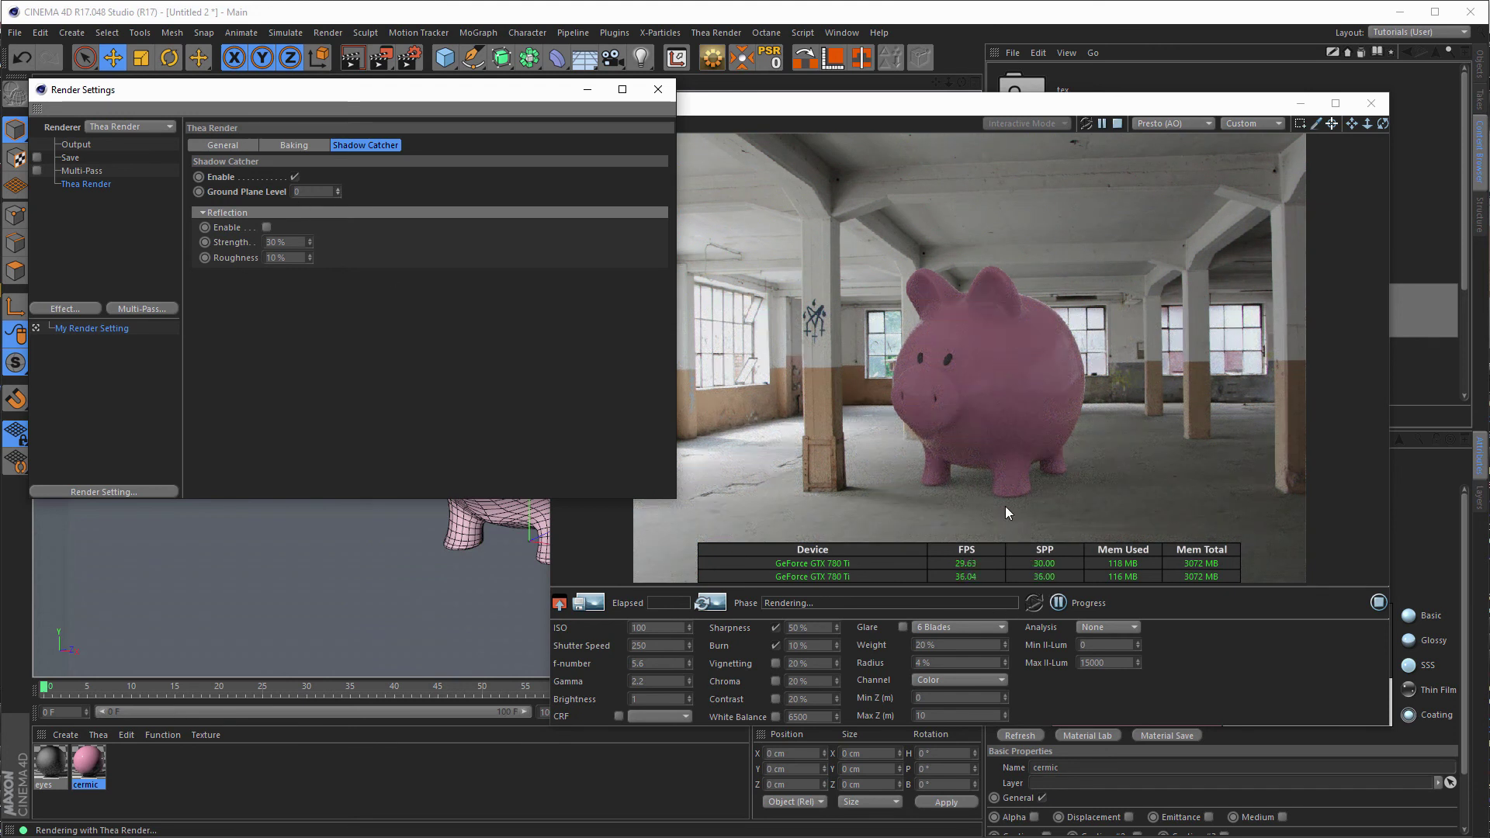
Step: Set the Sky's Thea Sky tag Reflection Mapping intensity to 5
{"action": "left_click_drag", "start_coordinate": [1133, 103], "coordinate": [706, 92]}
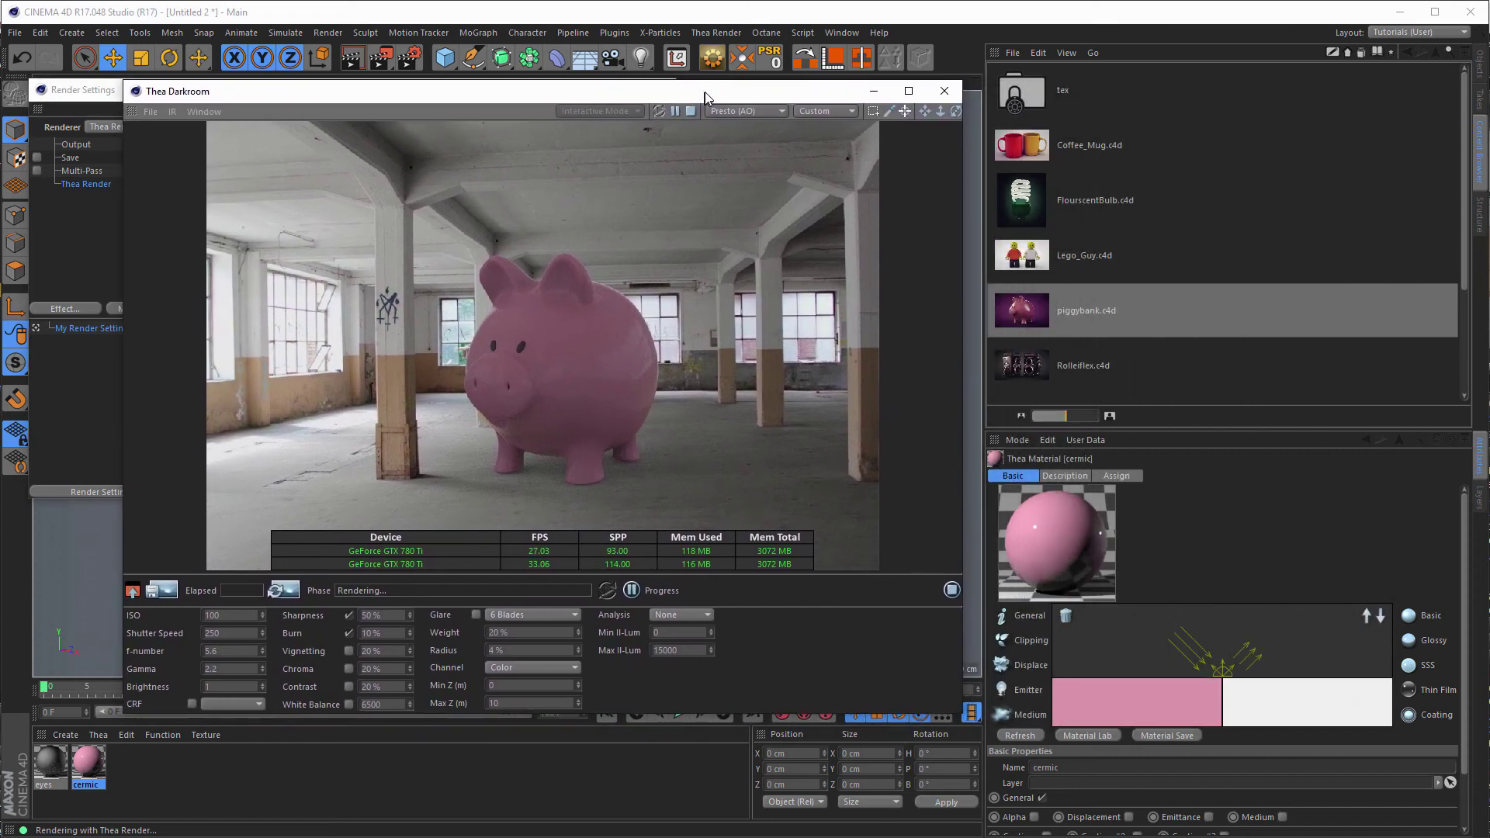
{"action": "left_click", "coordinate": [1480, 68]}
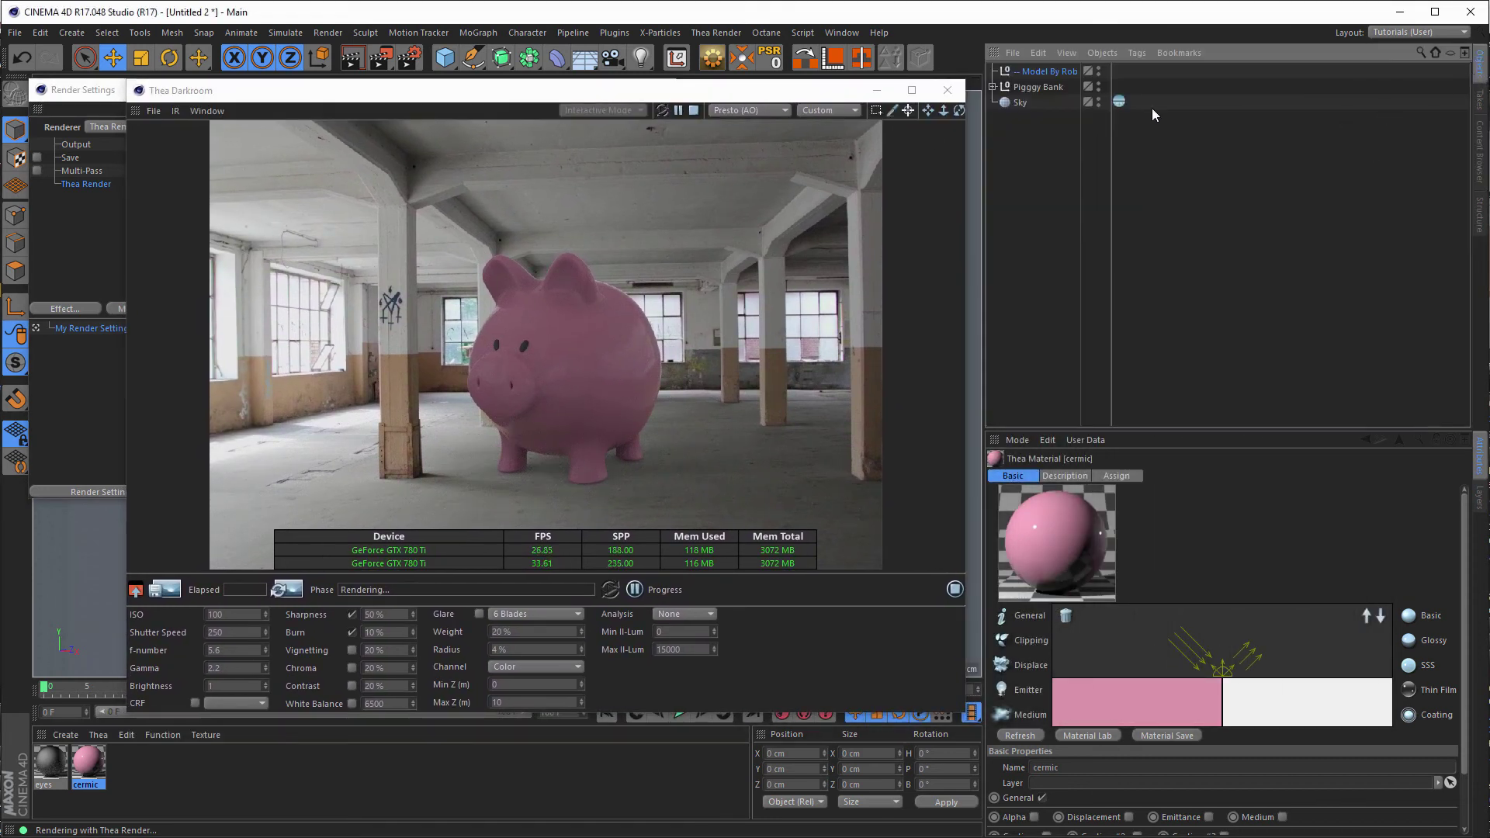
{"action": "left_click", "coordinate": [1119, 101]}
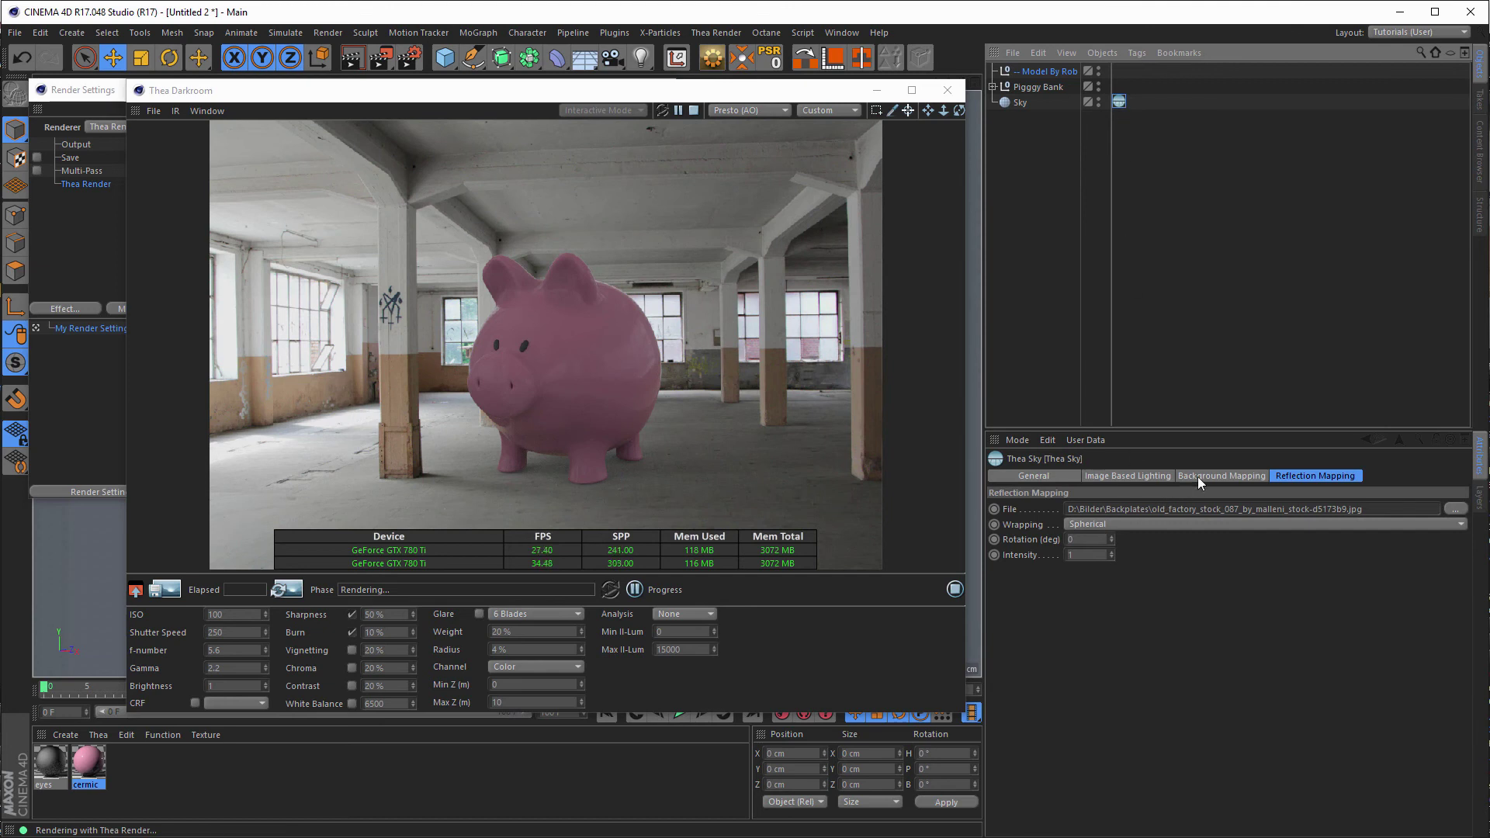
{"action": "left_click", "coordinate": [1304, 479]}
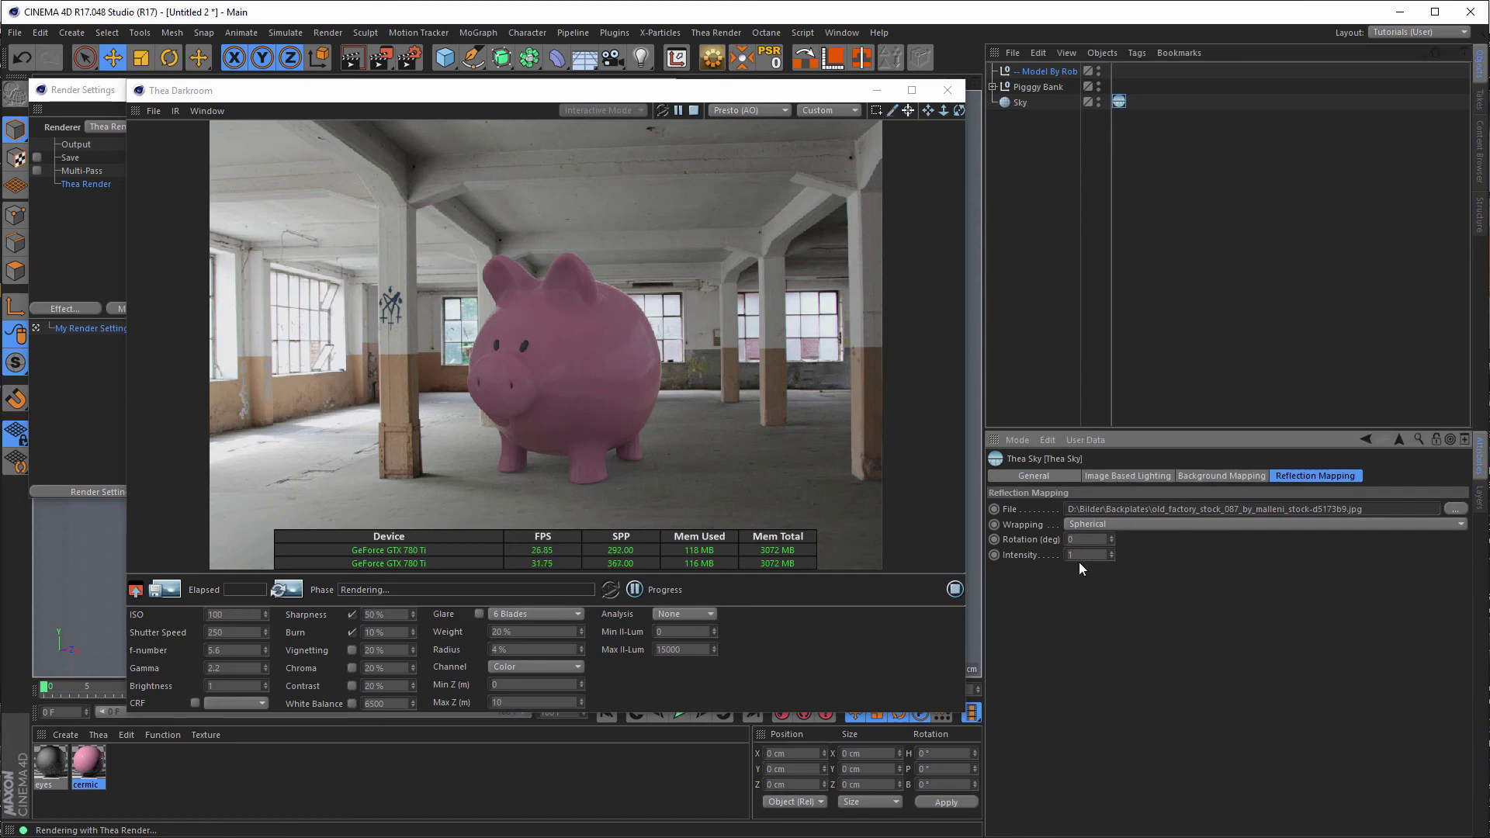
{"action": "type", "text": "5"}
{"action": "key", "text": "Return"}
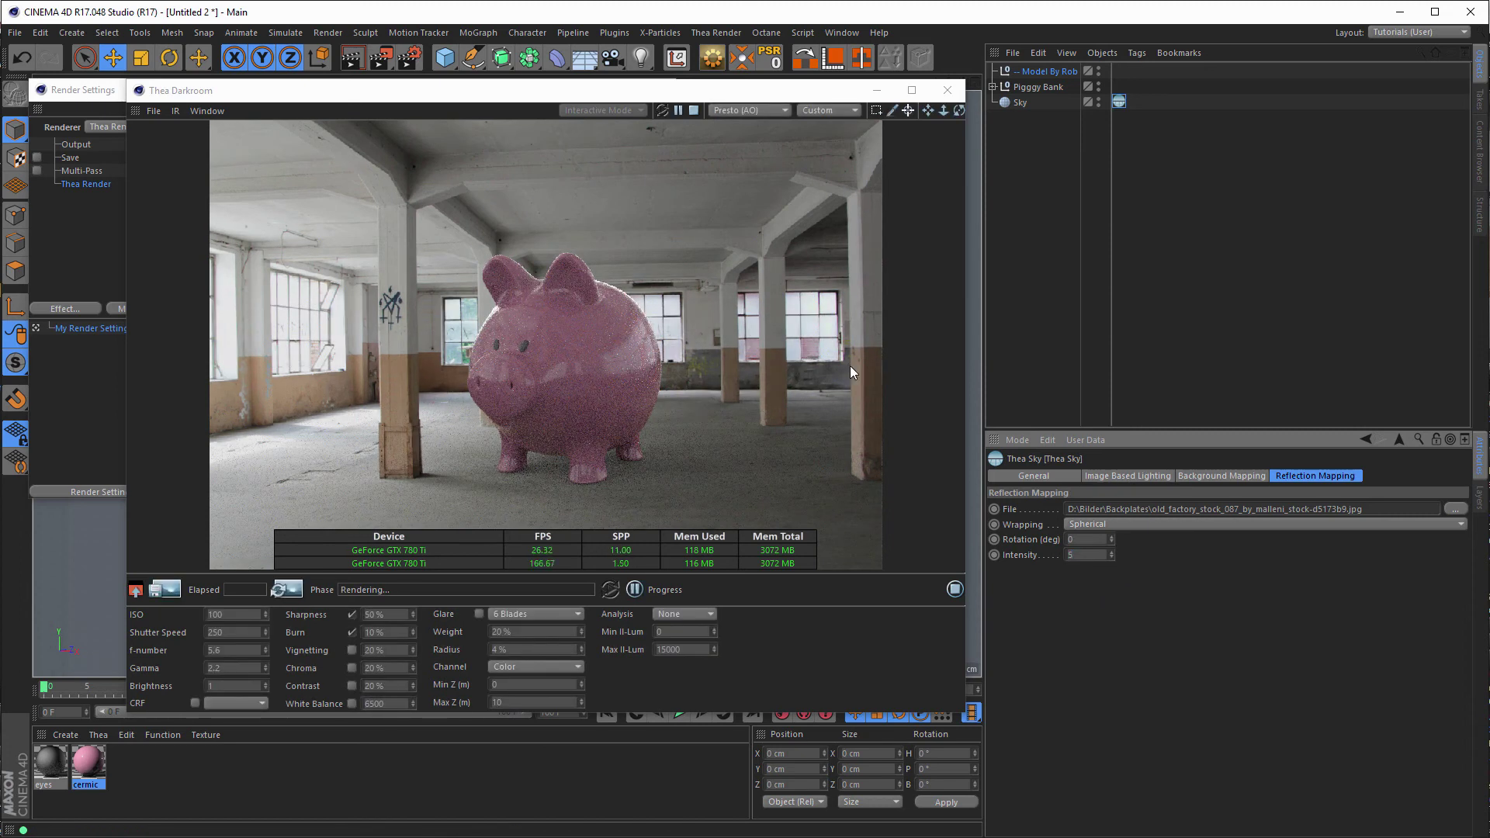
Step: Enable Shadow Catcher Reflection with Strength 15%
{"action": "left_click_drag", "start_coordinate": [661, 93], "coordinate": [1087, 82]}
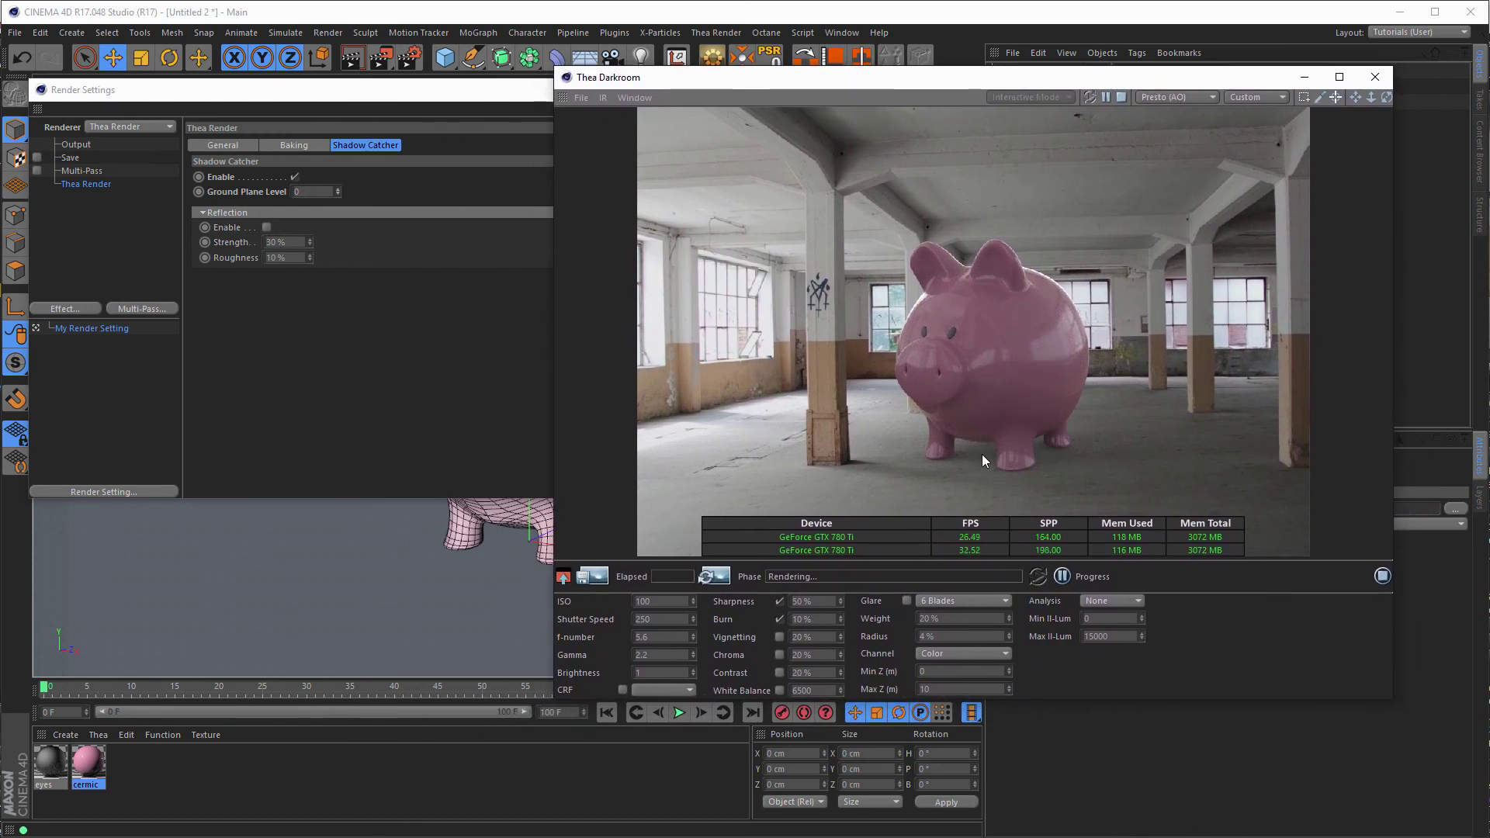
{"action": "left_click", "coordinate": [267, 227]}
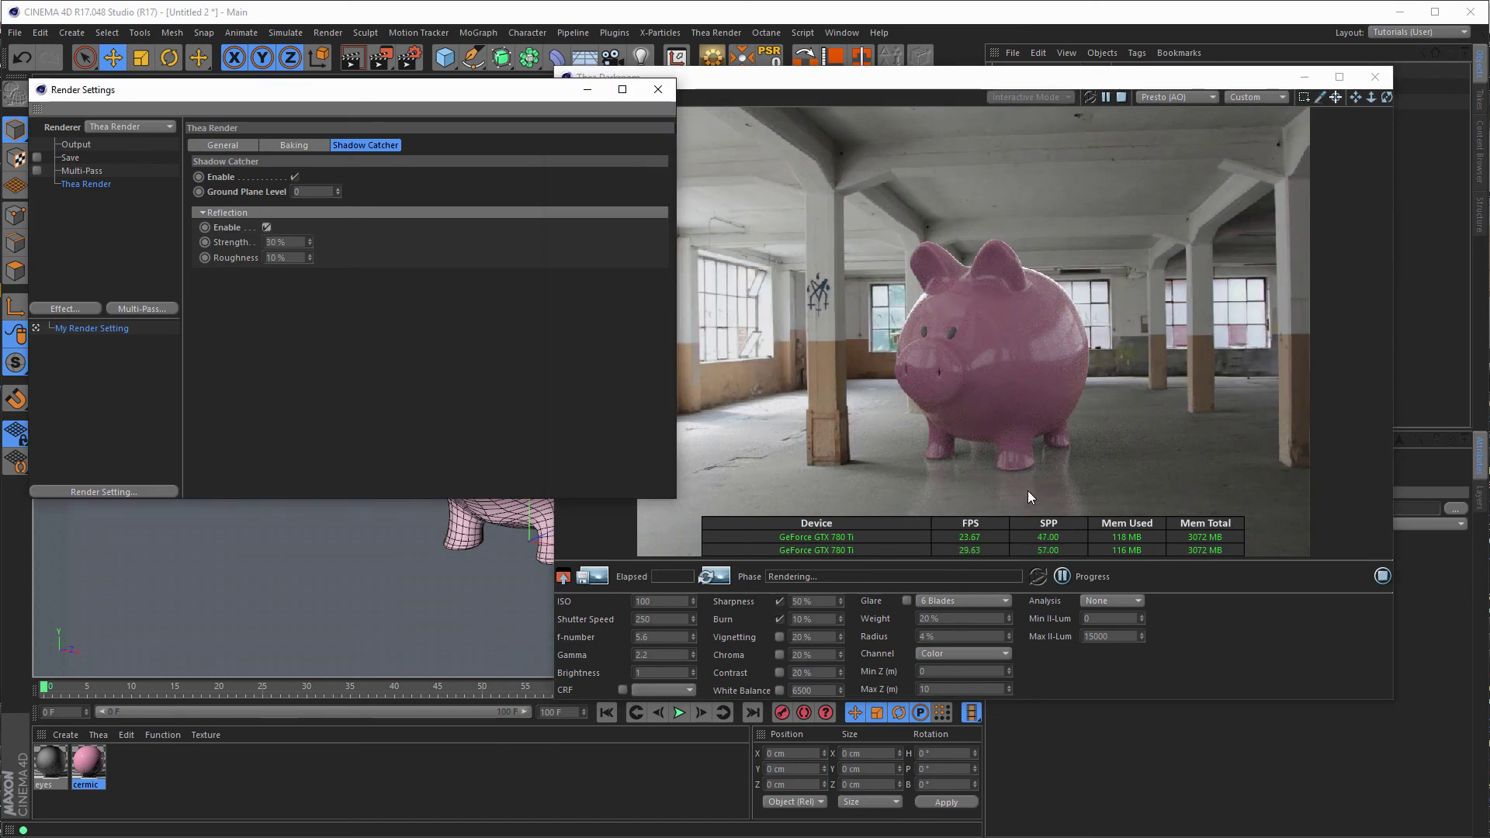
{"action": "left_click", "coordinate": [290, 243]}
{"action": "type", "text": "15"}
{"action": "key", "text": "Return"}
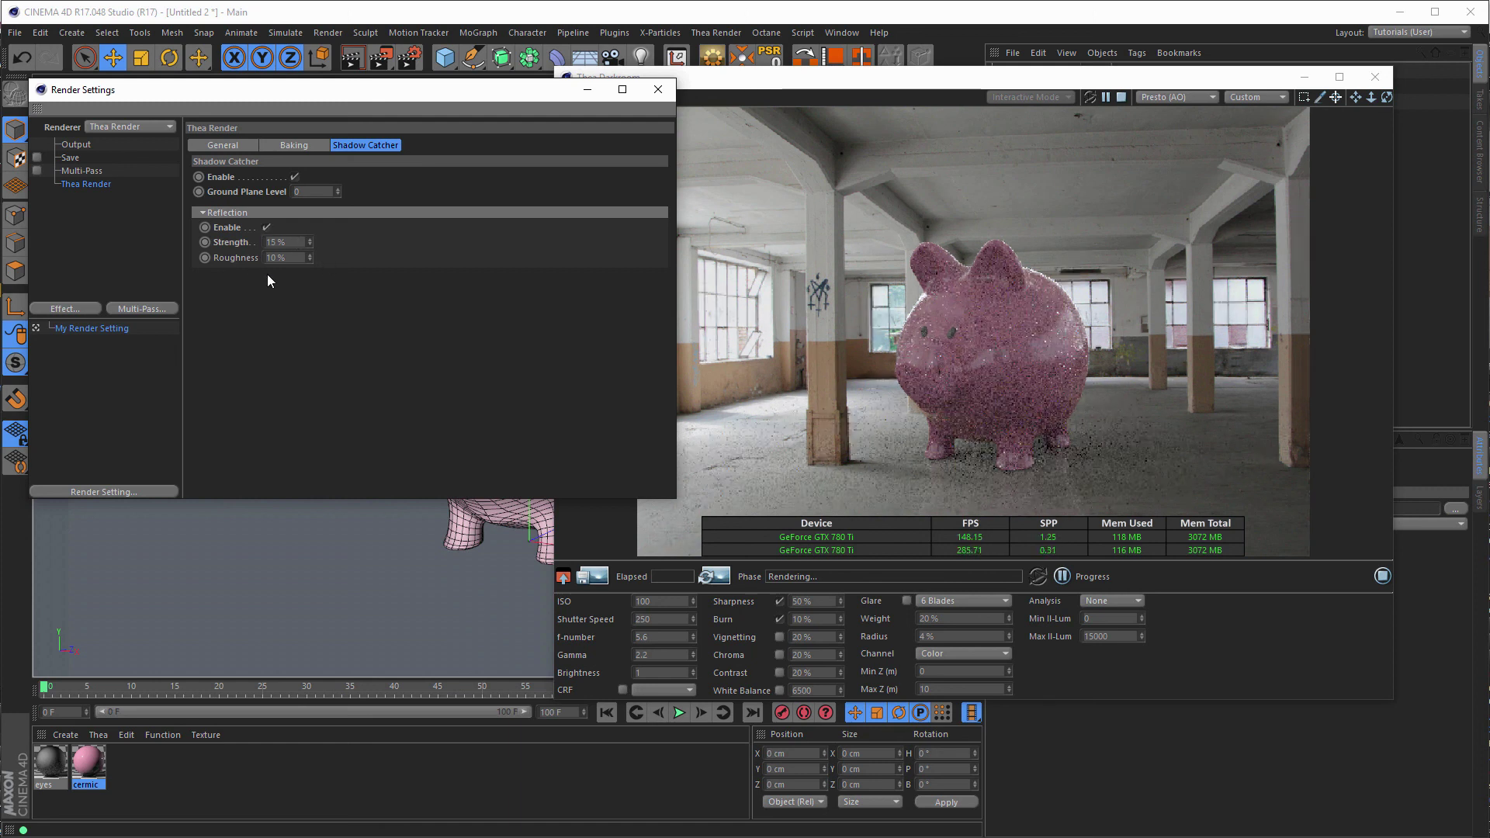